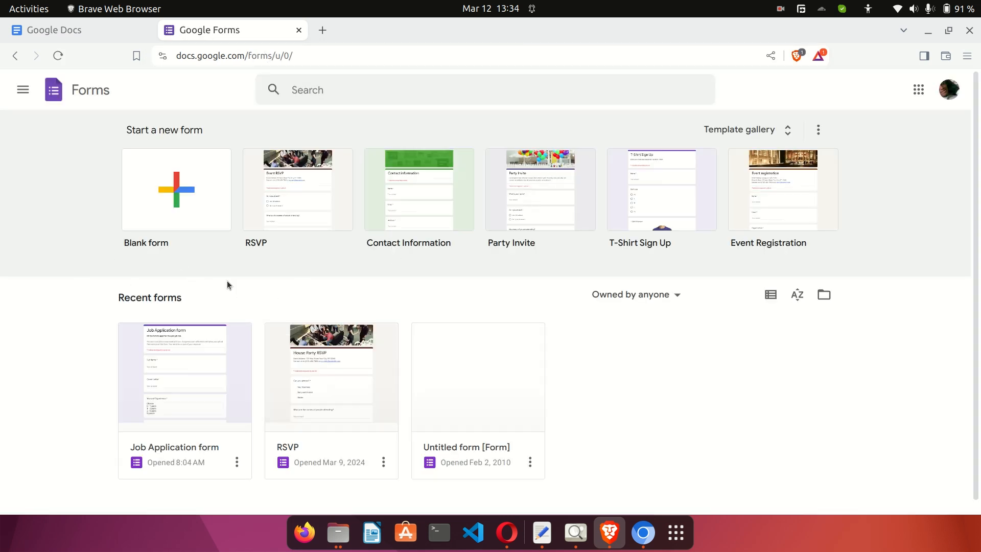
# Go from the Google Docs home page to the Google Forms home page through the apps menu.
pyautogui.click(65, 30)
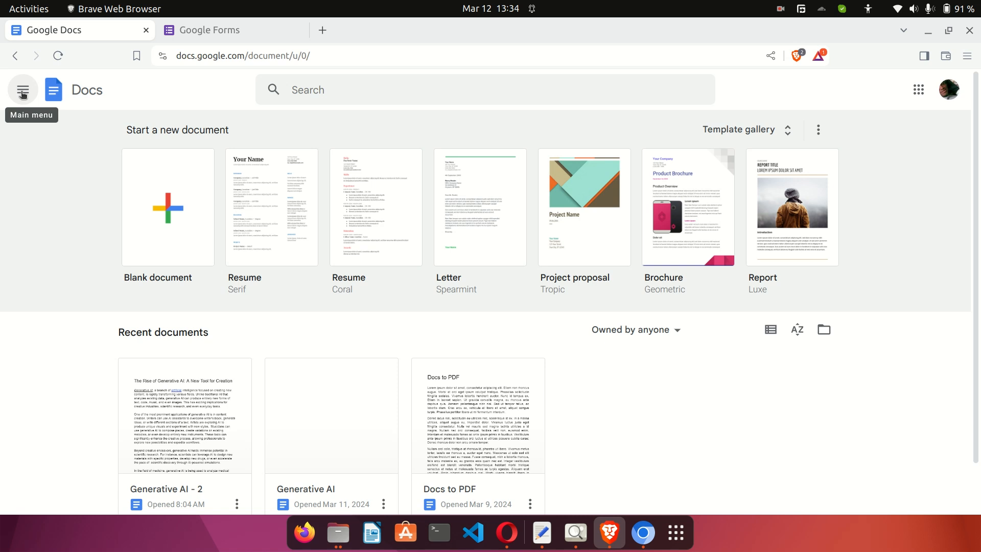
pyautogui.click(22, 94)
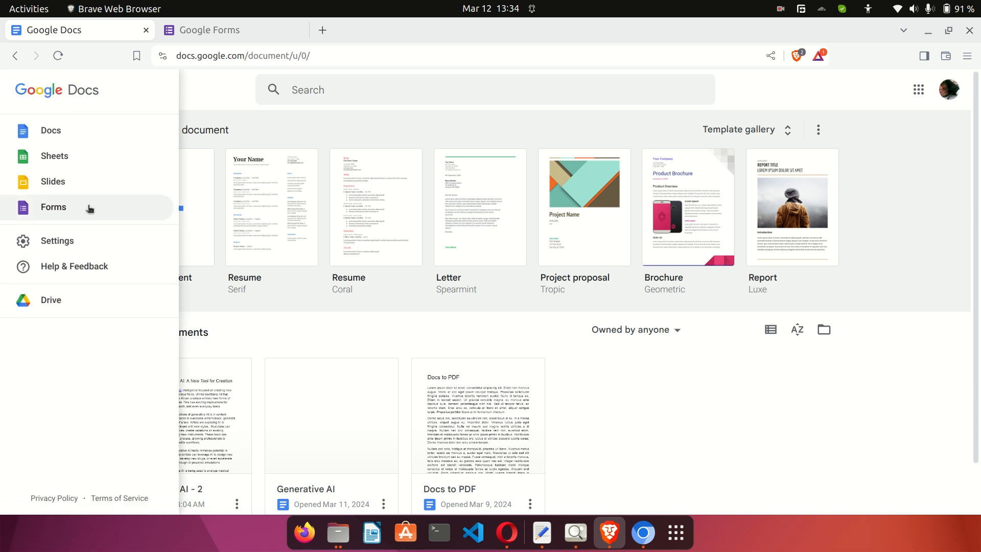
pyautogui.click(120, 213)
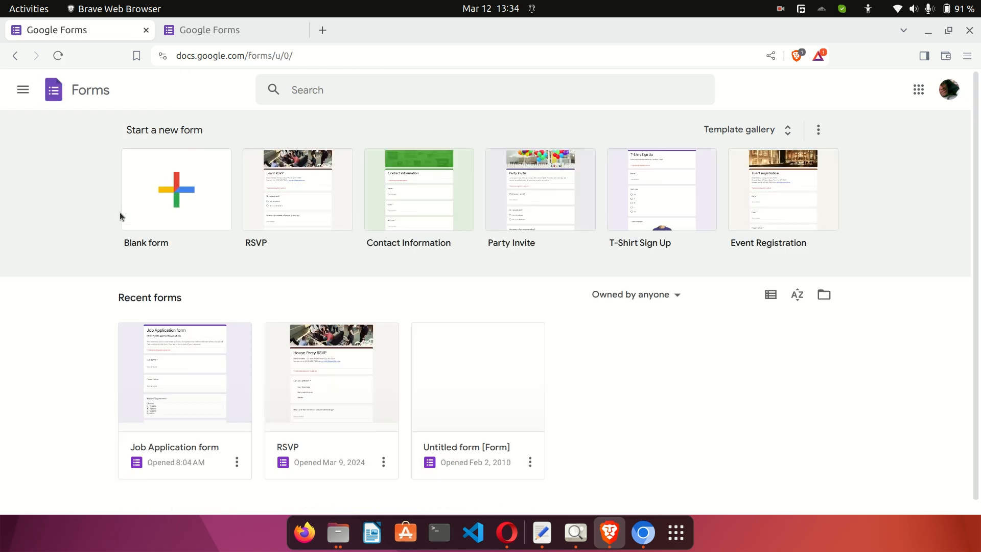
pyautogui.scroll(-1, 325, 306)
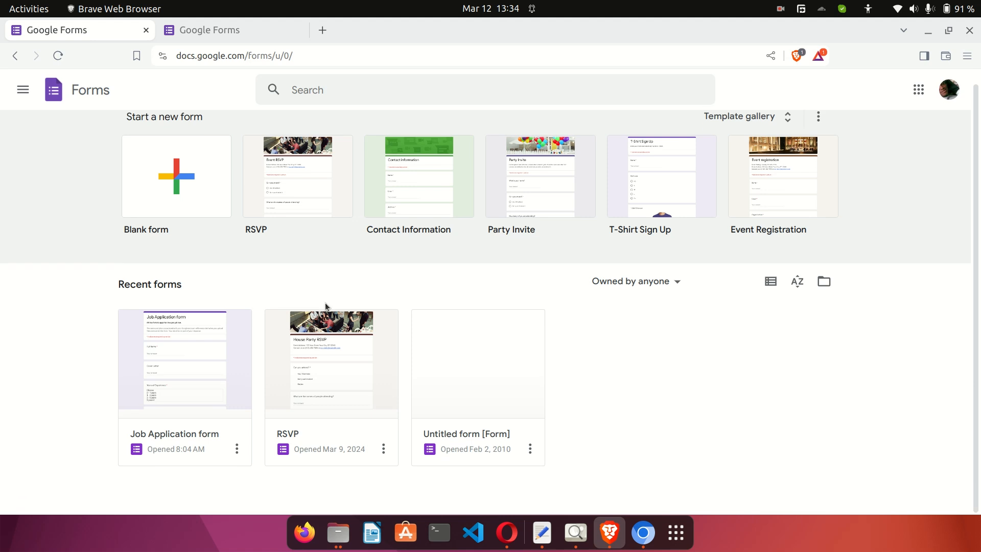
pyautogui.scroll(1, 325, 305)
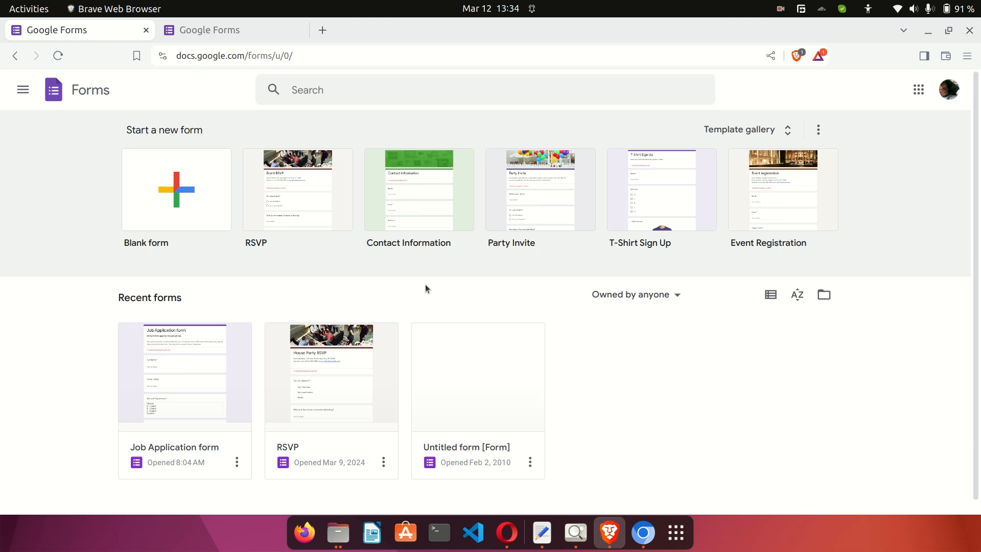
# Start a blank form and title it 'Food Ordering Form'.
pyautogui.click(168, 204)
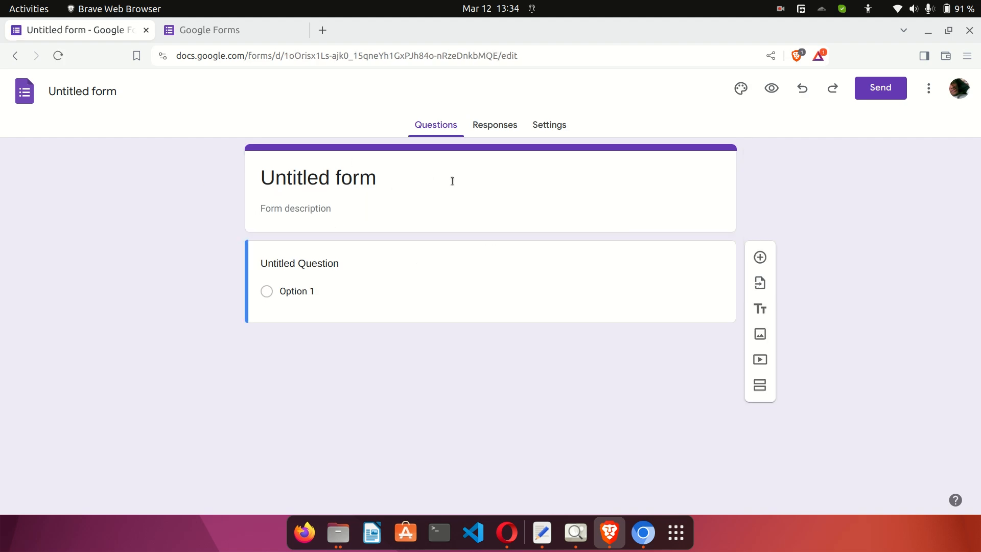
pyautogui.click(475, 277)
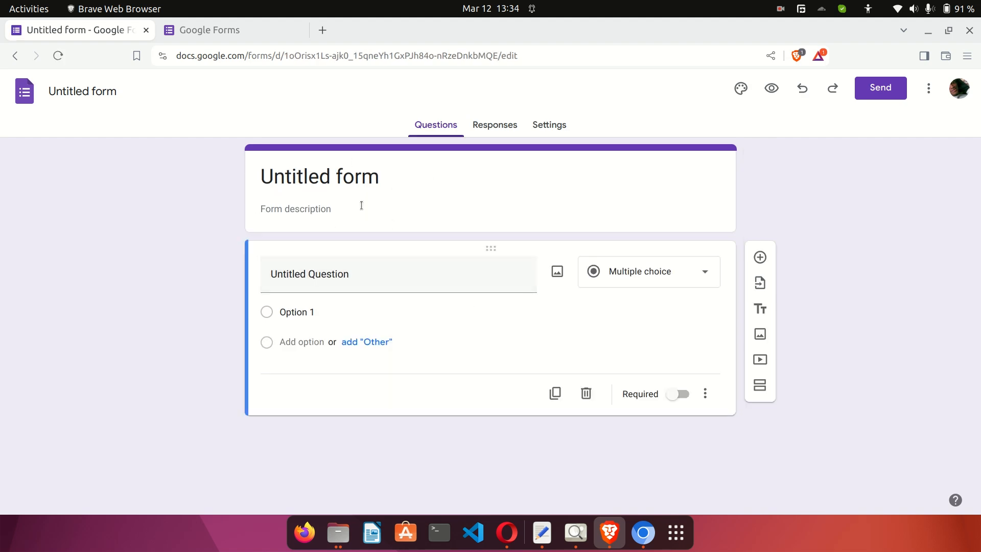
pyautogui.click(319, 180)
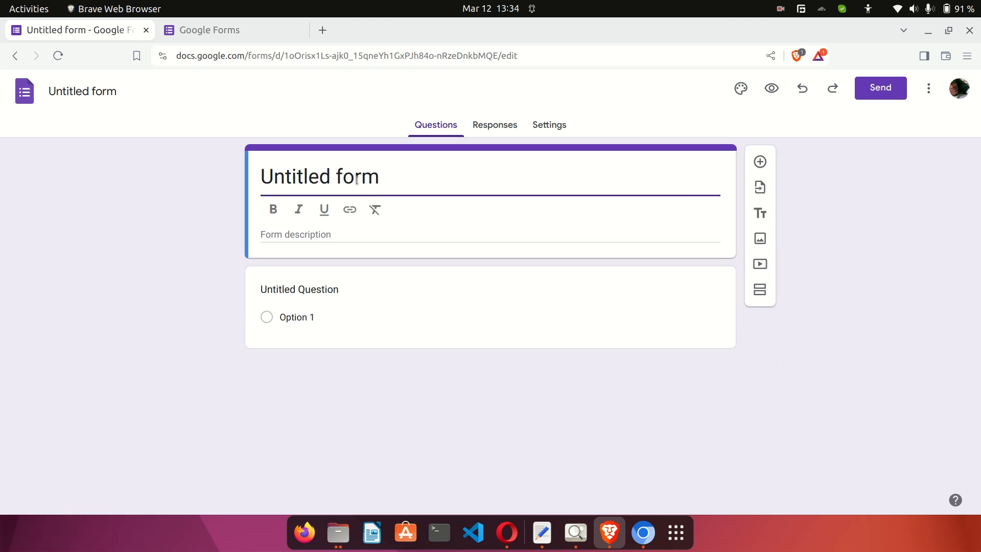
pyautogui.tripleClick(311, 176)
pyautogui.click(149, 208)
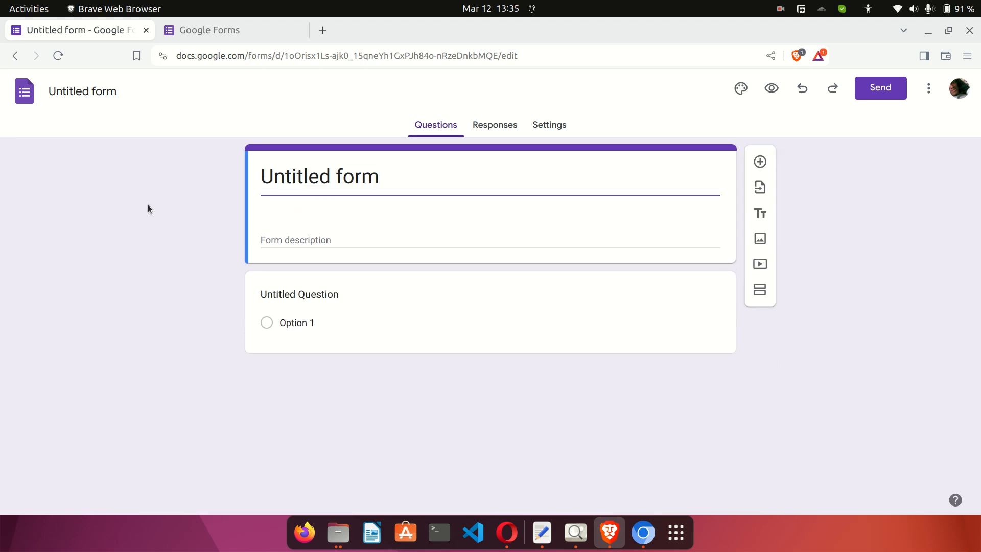
pyautogui.tripleClick(296, 181)
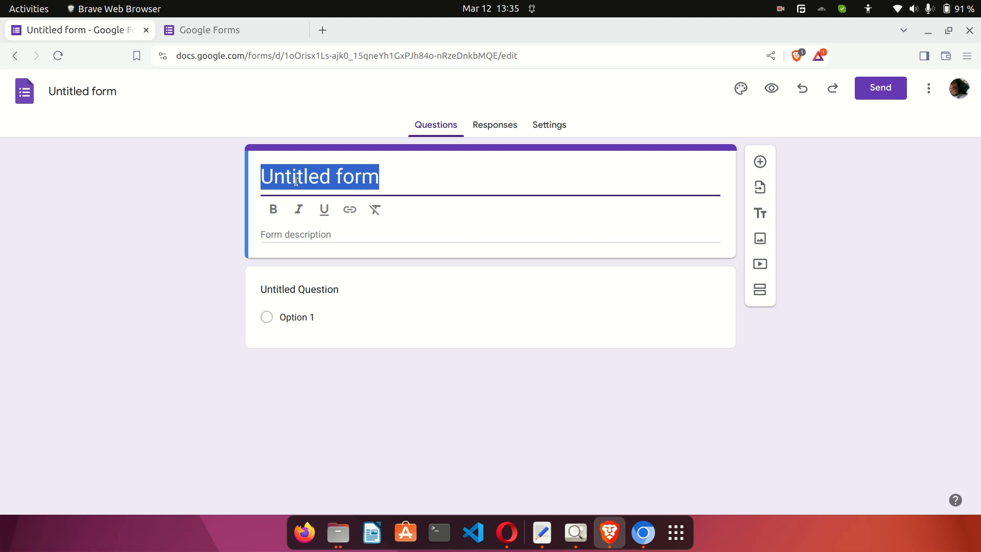
pyautogui.write('Food Orderin')
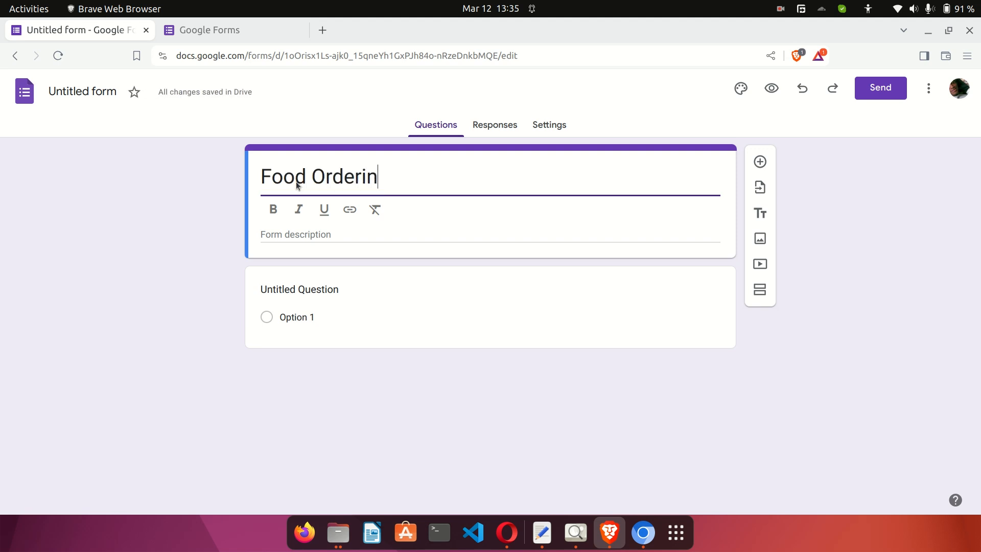
pyautogui.write('g Form')
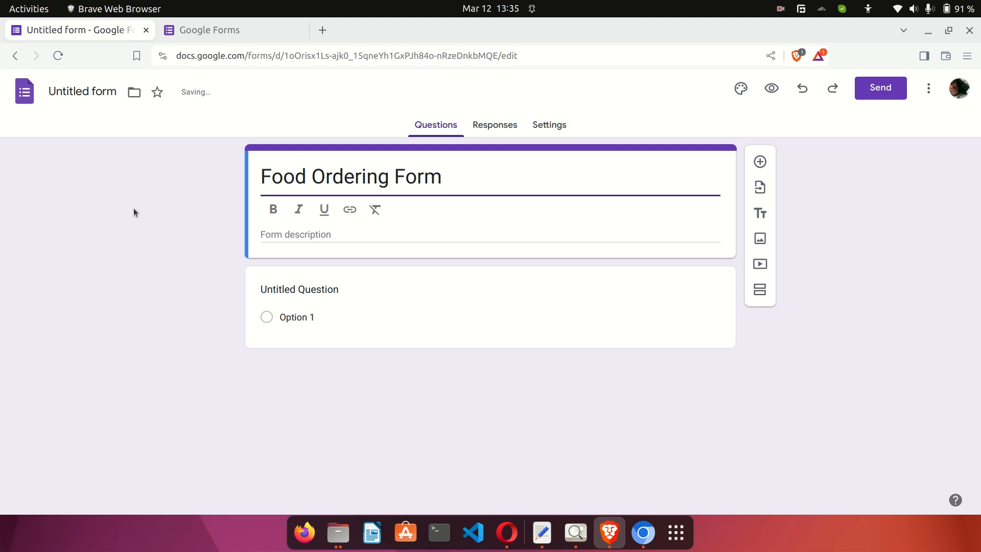
pyautogui.click(133, 211)
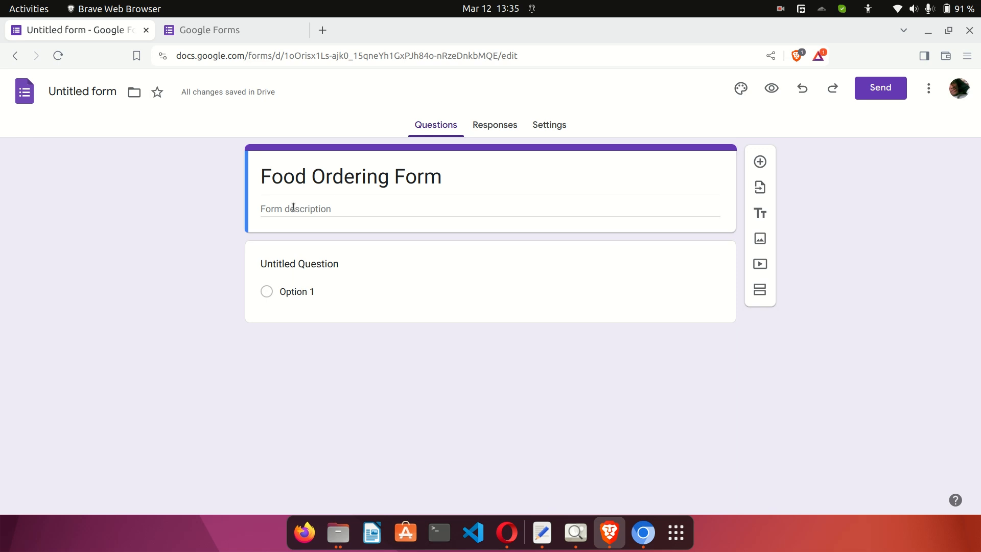
# Add the form description 'Fill this form to order your food.'.
pyautogui.click(293, 206)
pyautogui.write('Fill ti')
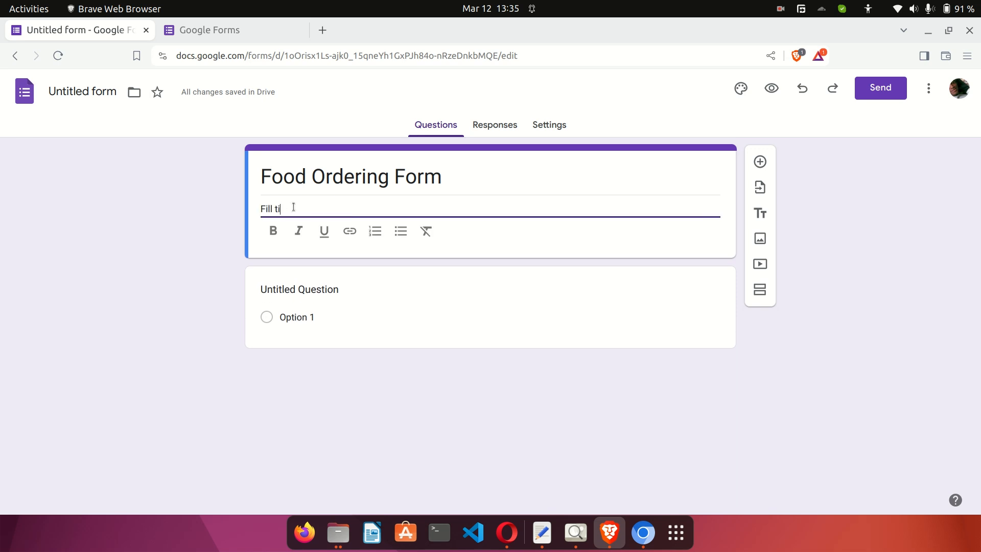
pyautogui.press('BackSpace')
pyautogui.write('his form to order your food.')
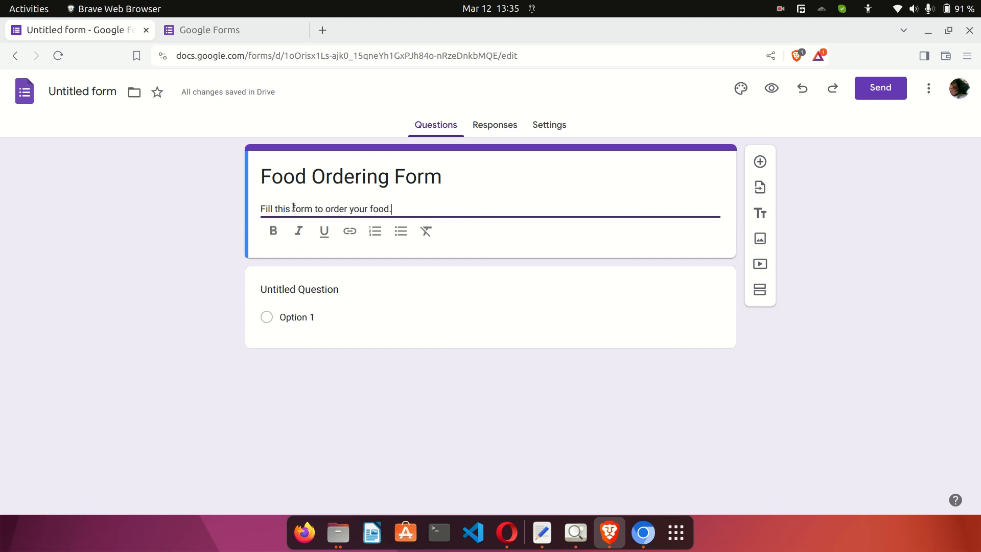
pyautogui.click(175, 231)
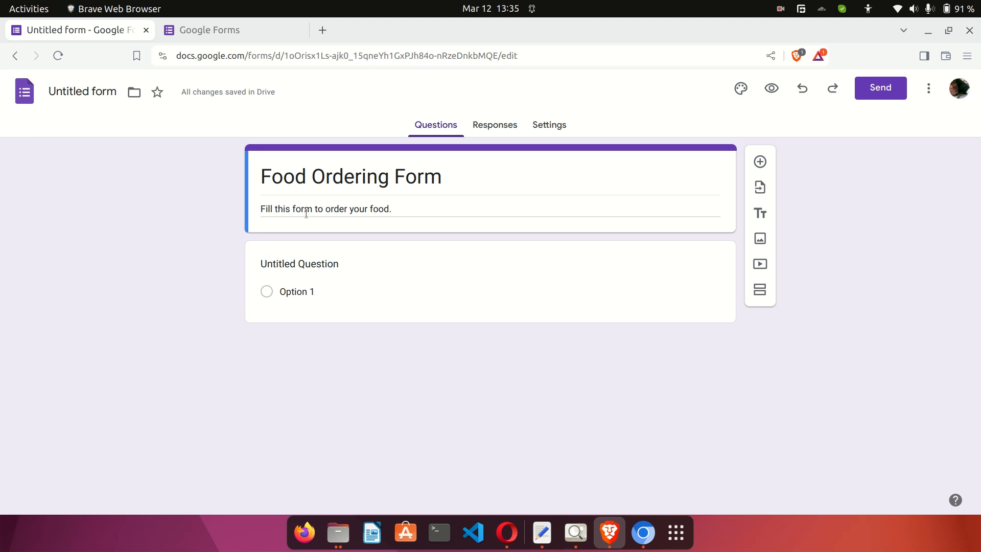
# Accept 'Food Ordering Form' as the form's file name in place of Untitled form.
pyautogui.click(90, 94)
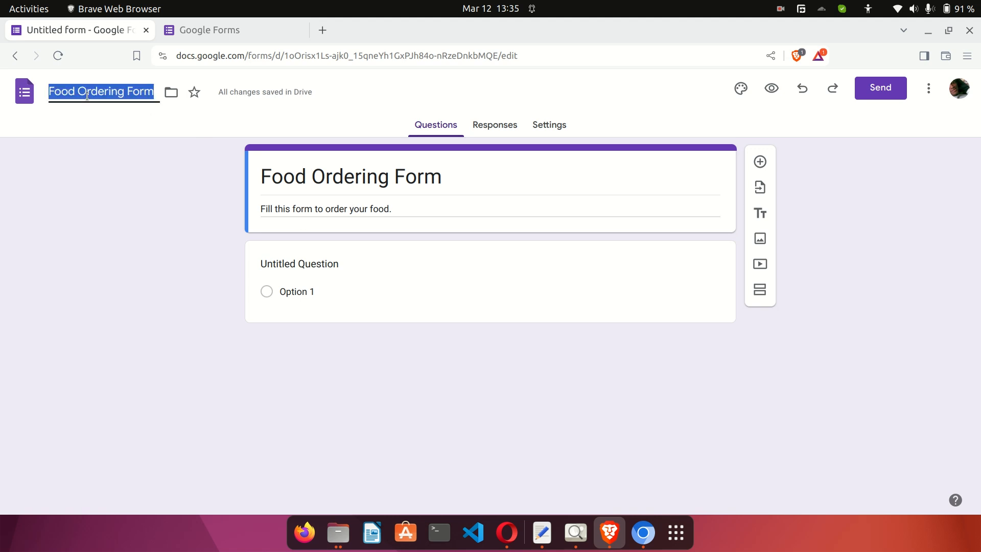
pyautogui.click(94, 94)
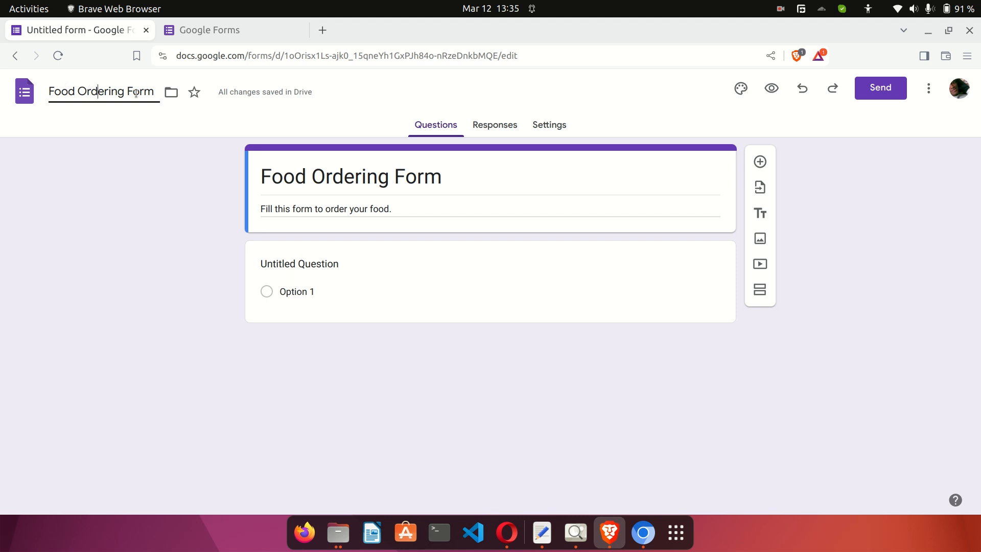
pyautogui.click(194, 179)
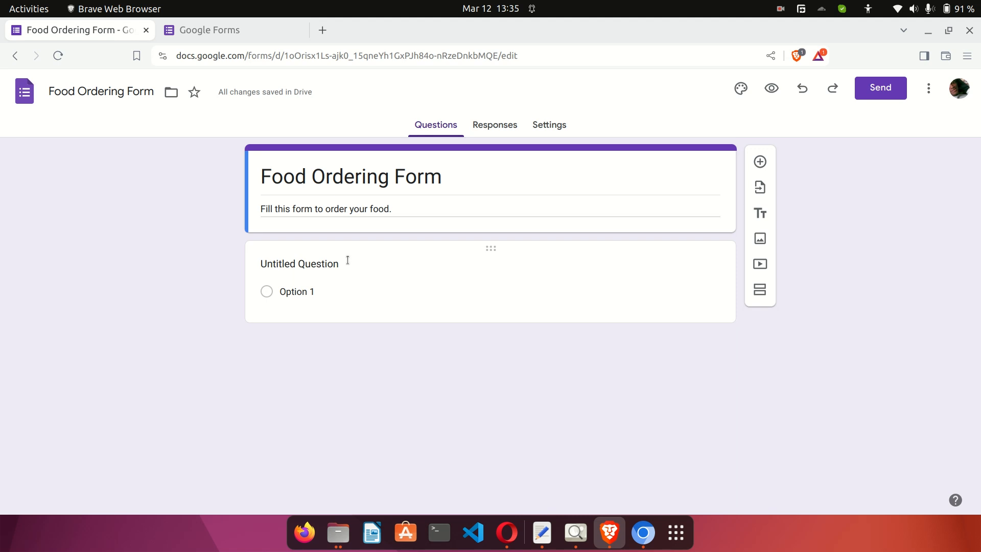
# Title the first question 'Delivery option' and make it a checkbox question.
pyautogui.click(482, 278)
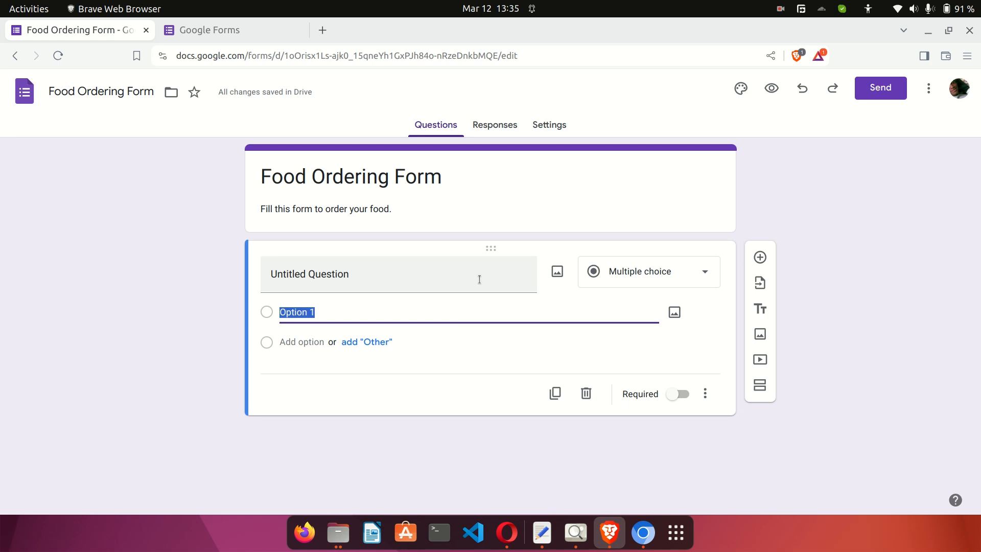
pyautogui.click(360, 279)
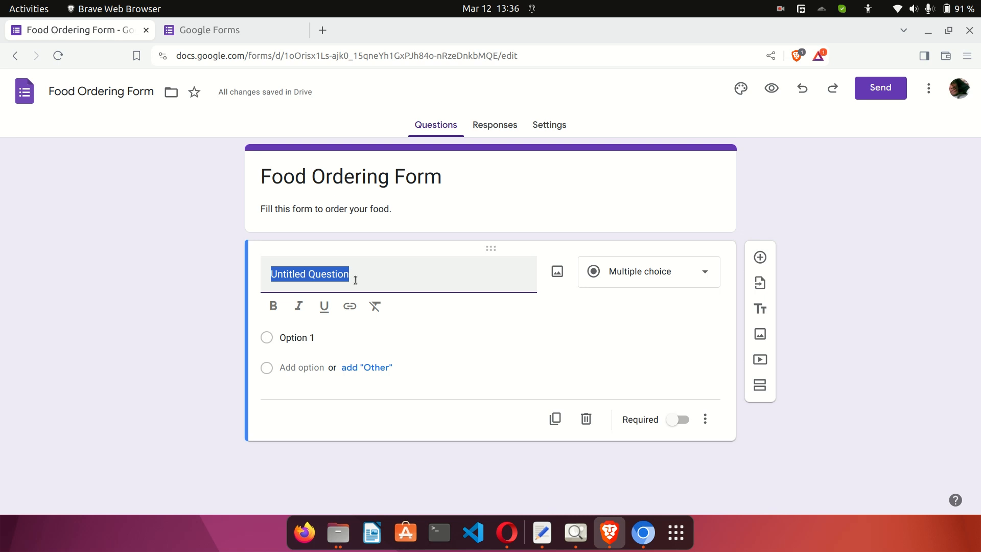
pyautogui.write('R')
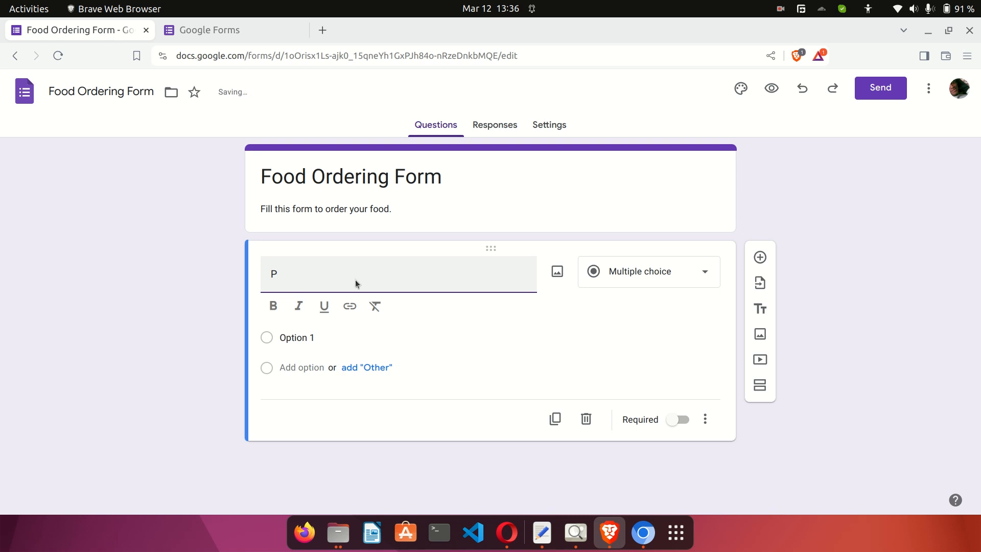
pyautogui.press('BackSpace')
pyautogui.write('Delievr')
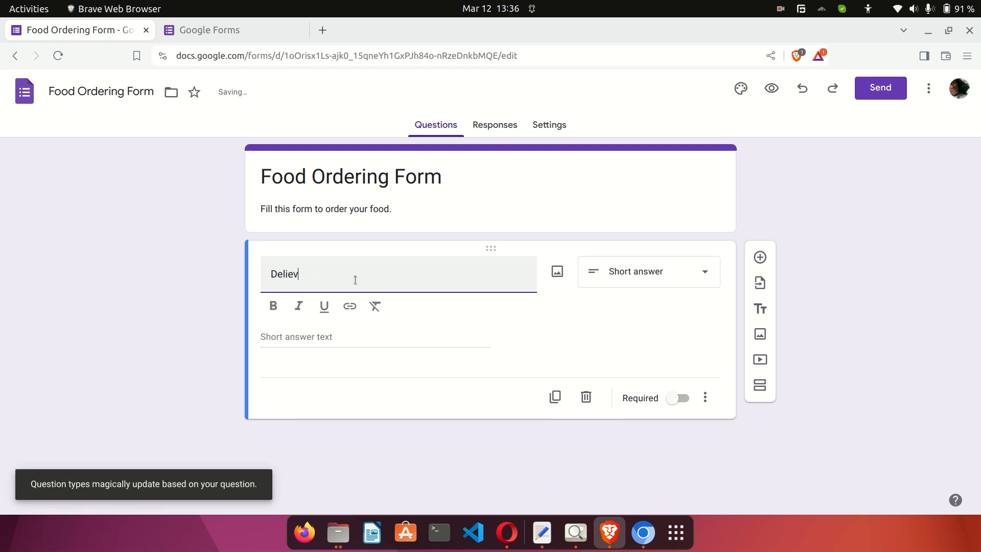
pyautogui.press('BackSpace')
pyautogui.press('BackSpace')
pyautogui.press('BackSpace')
pyautogui.write('very ')
pyautogui.write('Option')
pyautogui.press('BackSpace')
pyautogui.press('BackSpace')
pyautogui.press('BackSpace')
pyautogui.press('BackSpace')
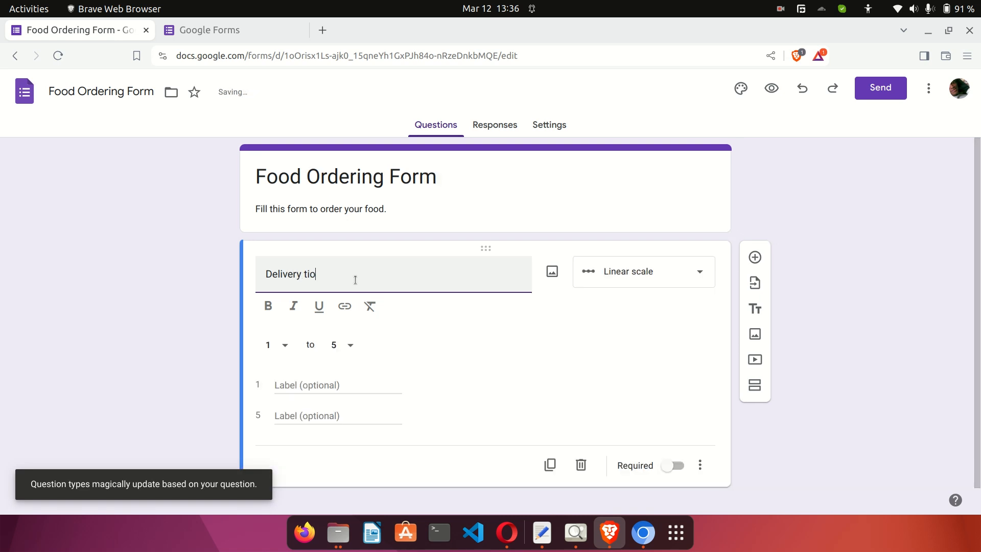
pyautogui.write('option')
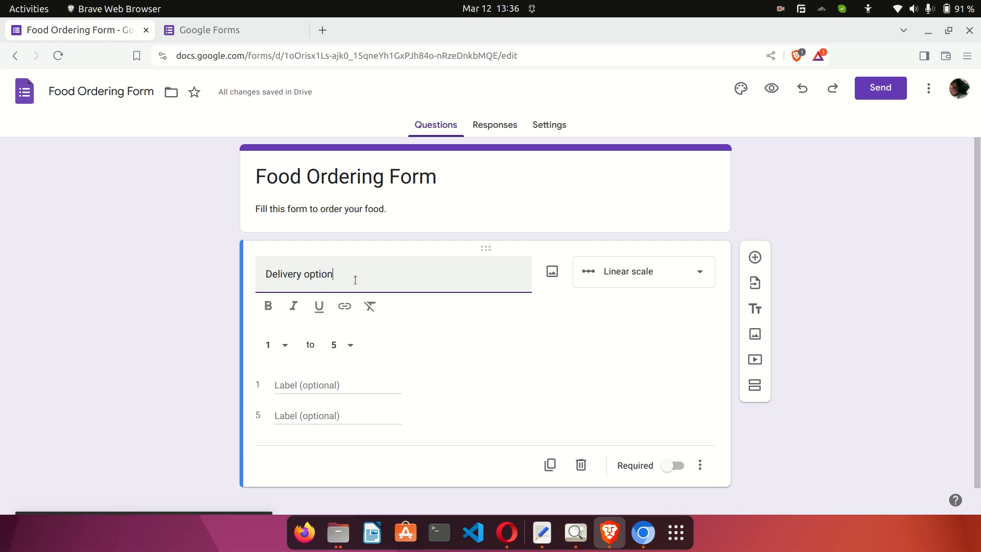
pyautogui.click(633, 272)
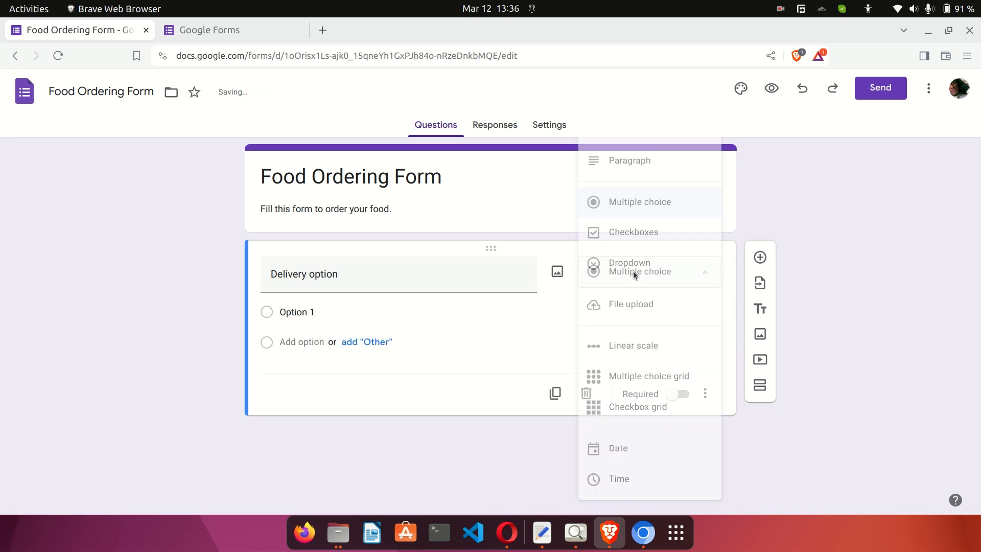
pyautogui.click(646, 232)
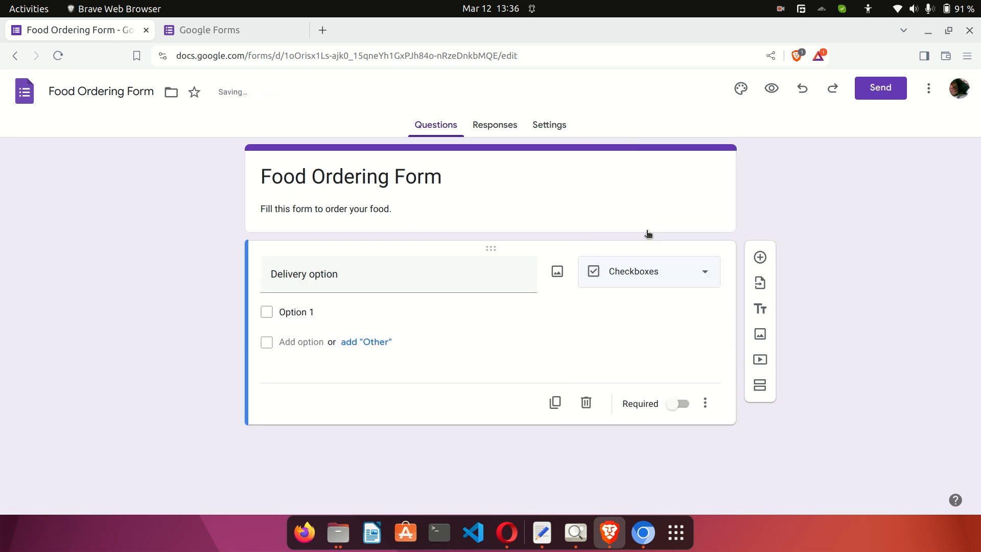
# Give it the choices Pickup and Deliver to me, and mark it required.
pyautogui.click(328, 312)
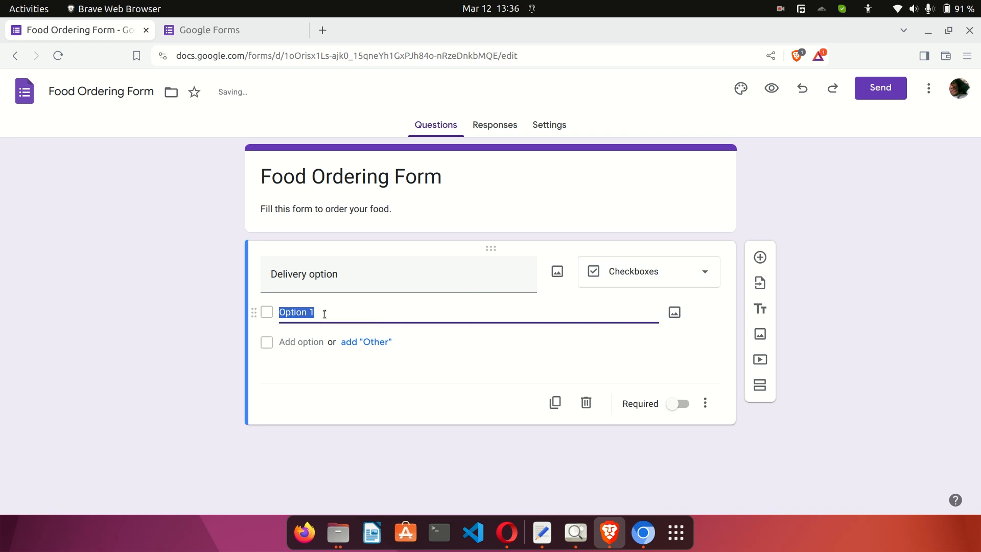
pyautogui.write('Pickup')
pyautogui.click(298, 346)
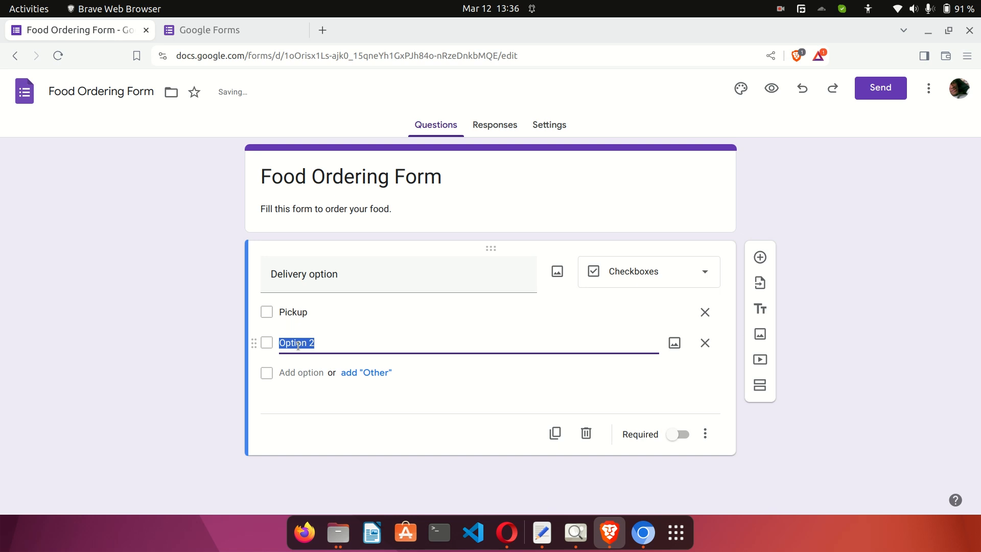
pyautogui.write('Deliver')
pyautogui.click(225, 347)
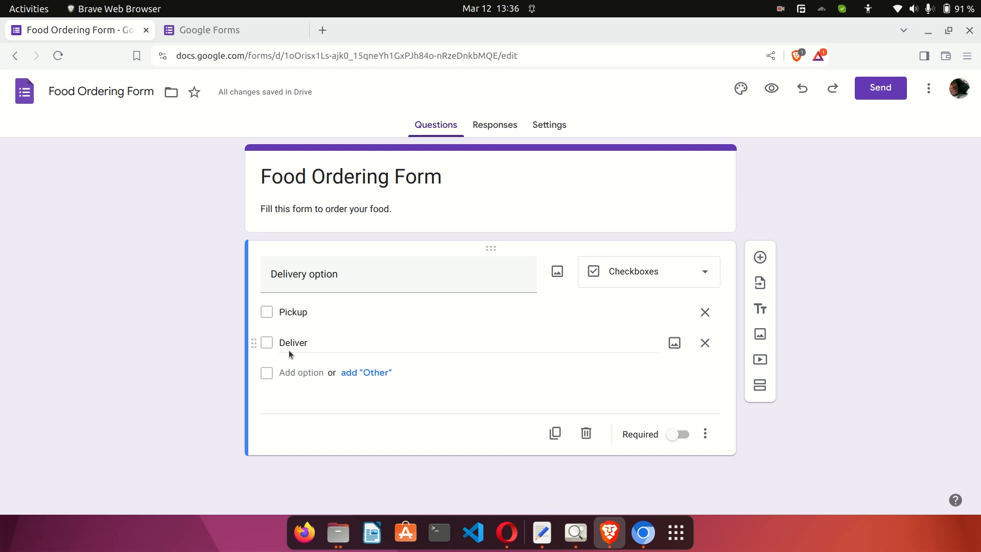
pyautogui.click(460, 346)
pyautogui.click(461, 346)
pyautogui.write('to me')
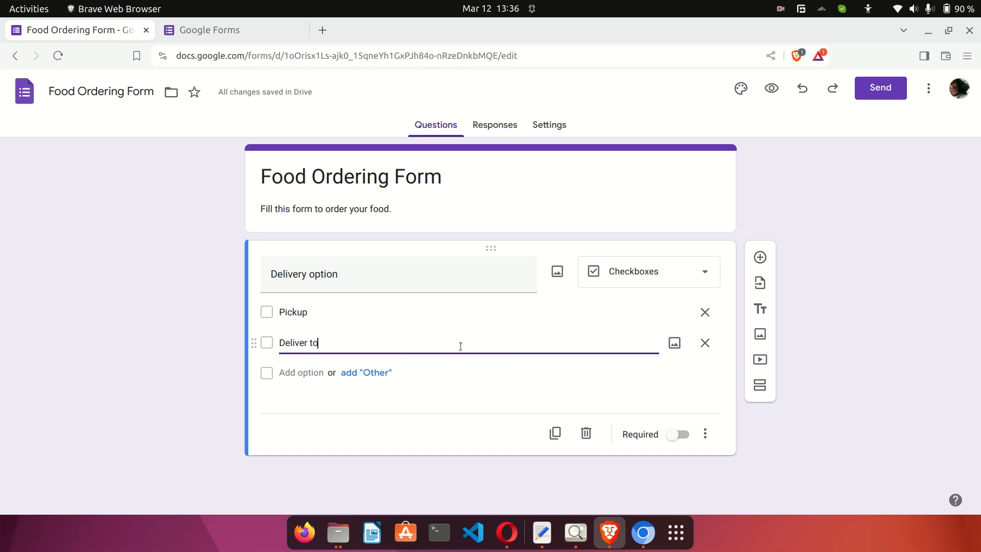
pyautogui.click(654, 391)
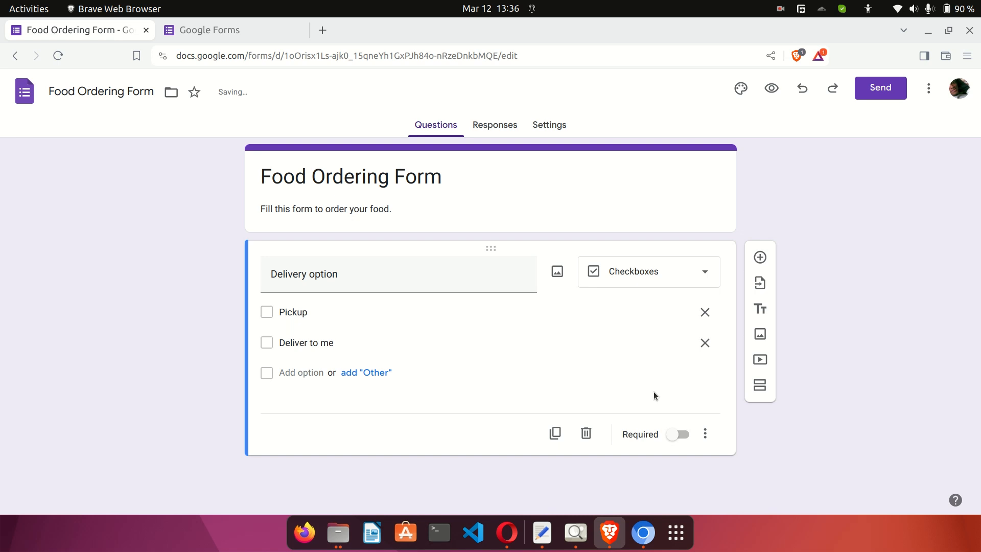
pyautogui.click(670, 436)
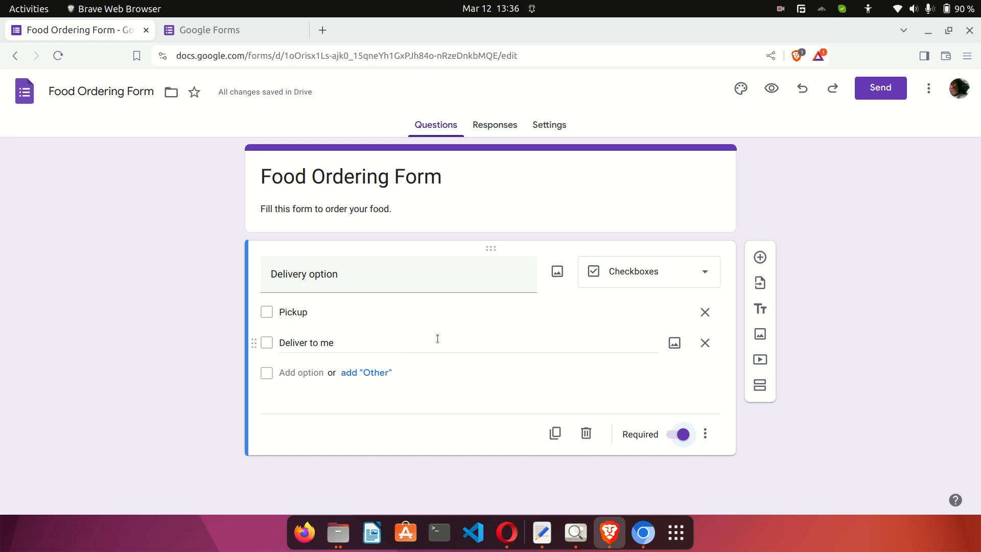
# Add a new question under Delivery option, keeping the Multiple choice type.
pyautogui.click(759, 258)
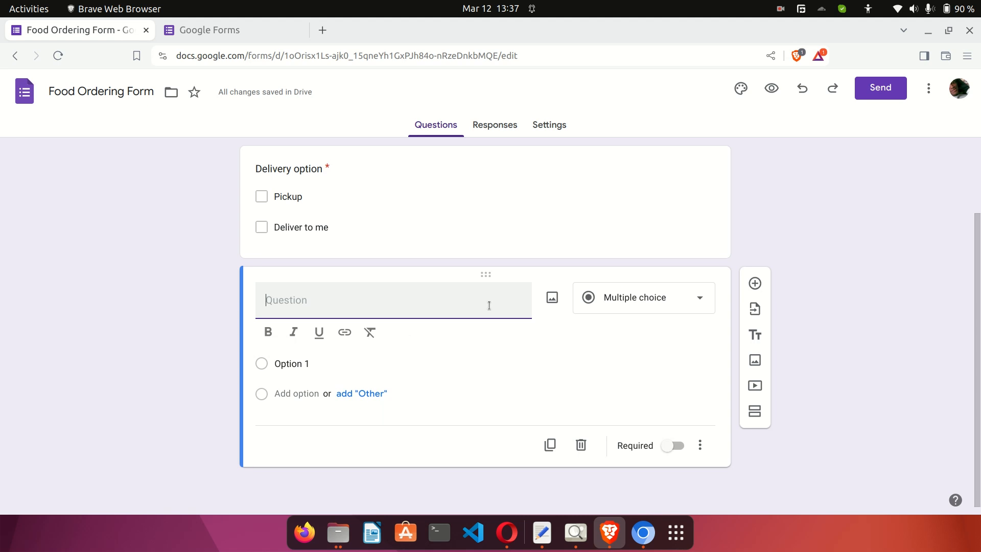
pyautogui.click(623, 305)
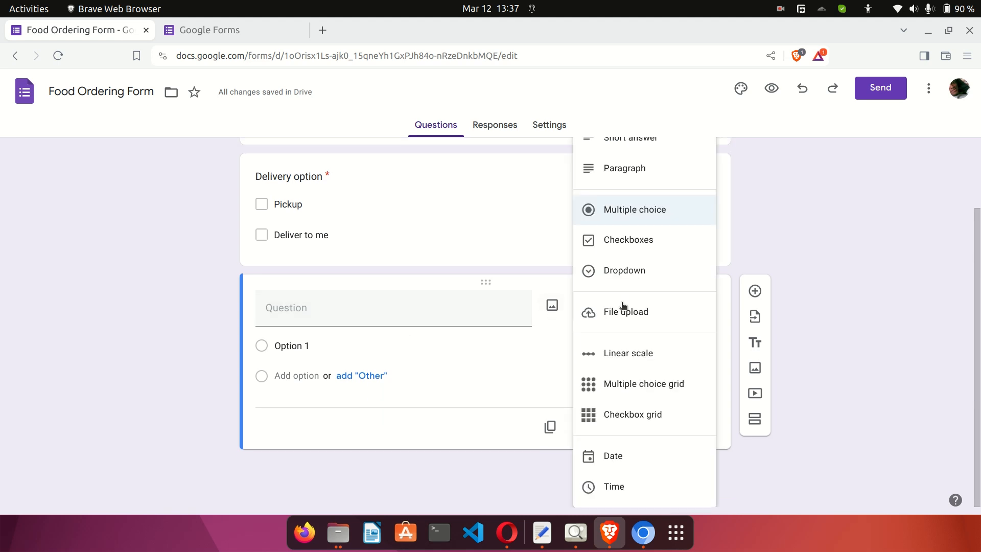
pyautogui.scroll(3, 640, 195)
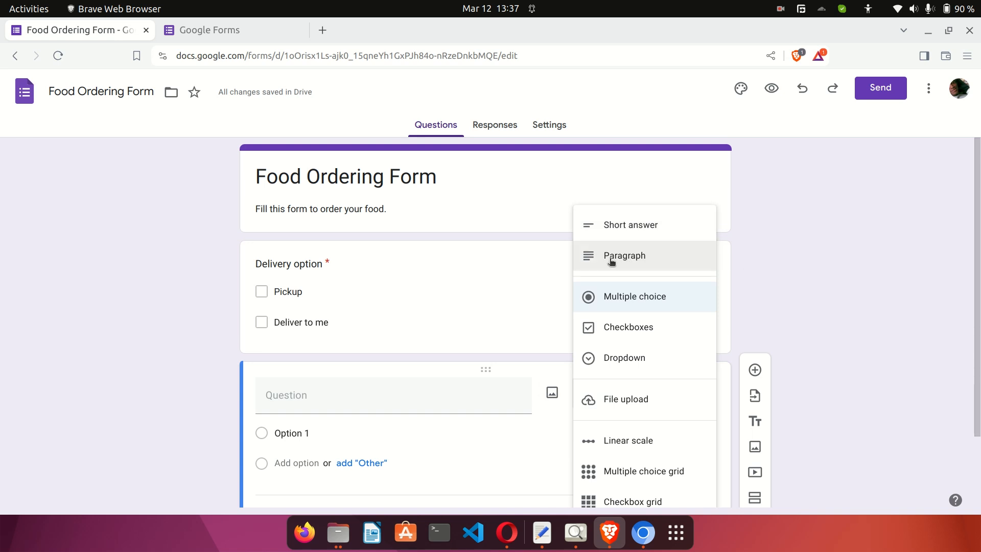
pyautogui.scroll(-2, 655, 263)
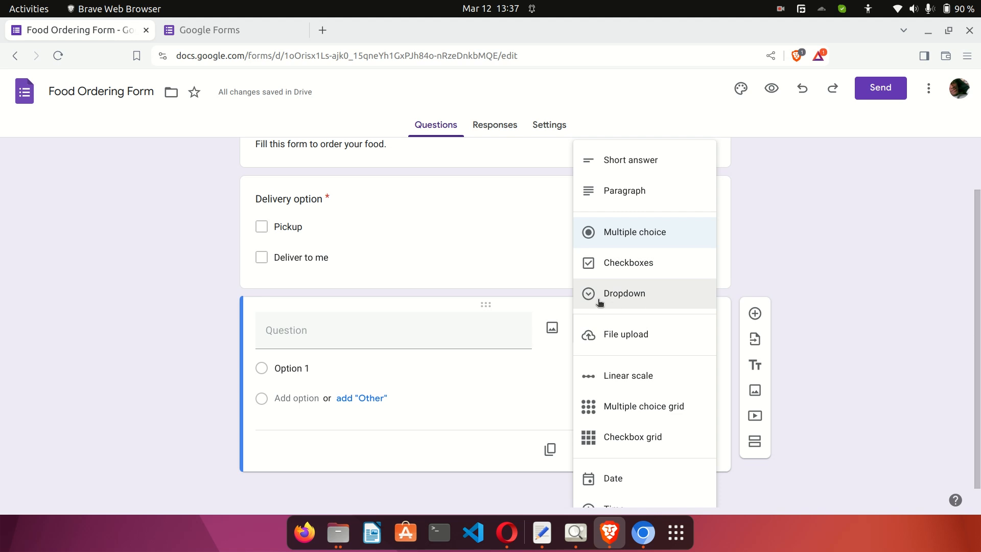
pyautogui.scroll(-1, 679, 296)
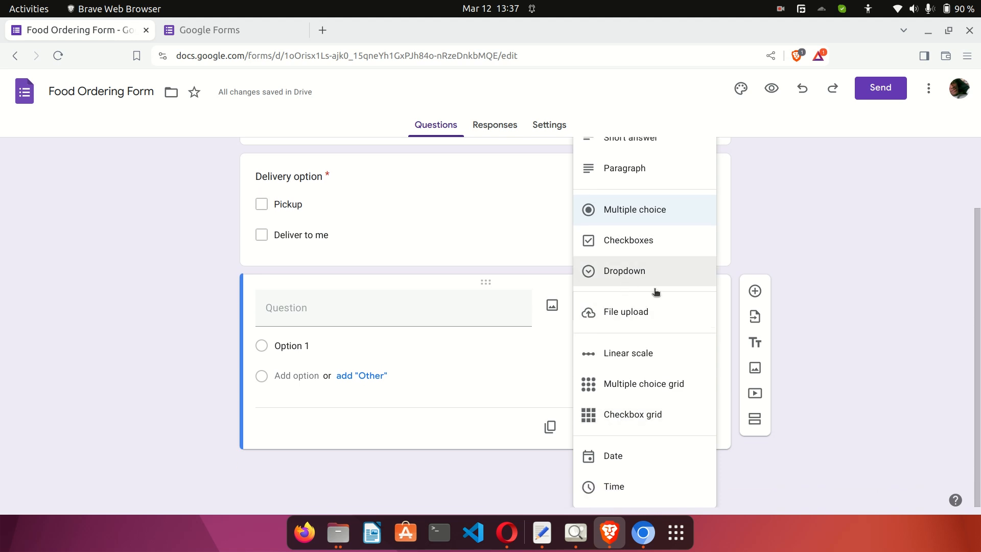
pyautogui.click(632, 214)
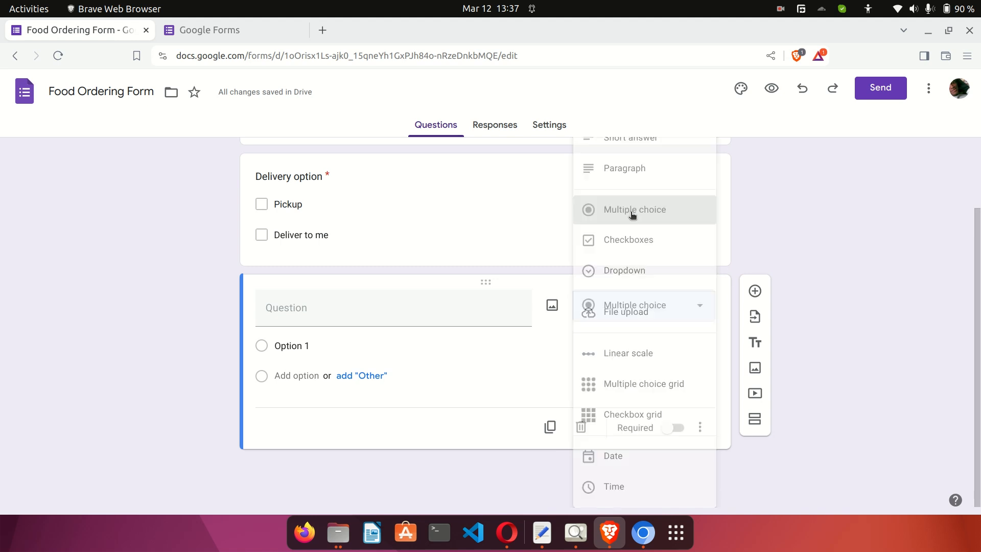
pyautogui.click(431, 321)
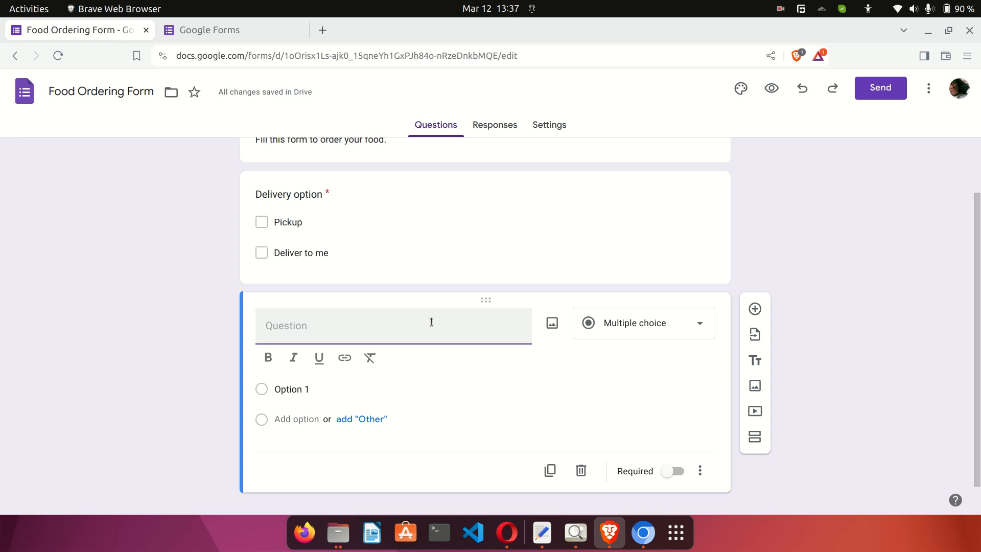
# Title the question 'Food Menu' with options Pizza, Rice and Beans.
pyautogui.write('Food Menu')
pyautogui.click(299, 389)
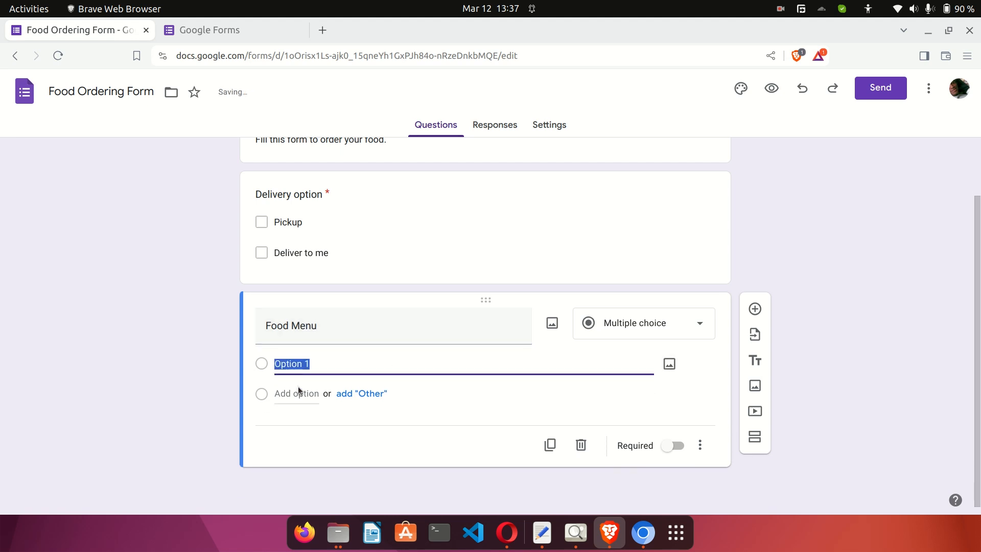
pyautogui.write('Pizza')
pyautogui.click(296, 392)
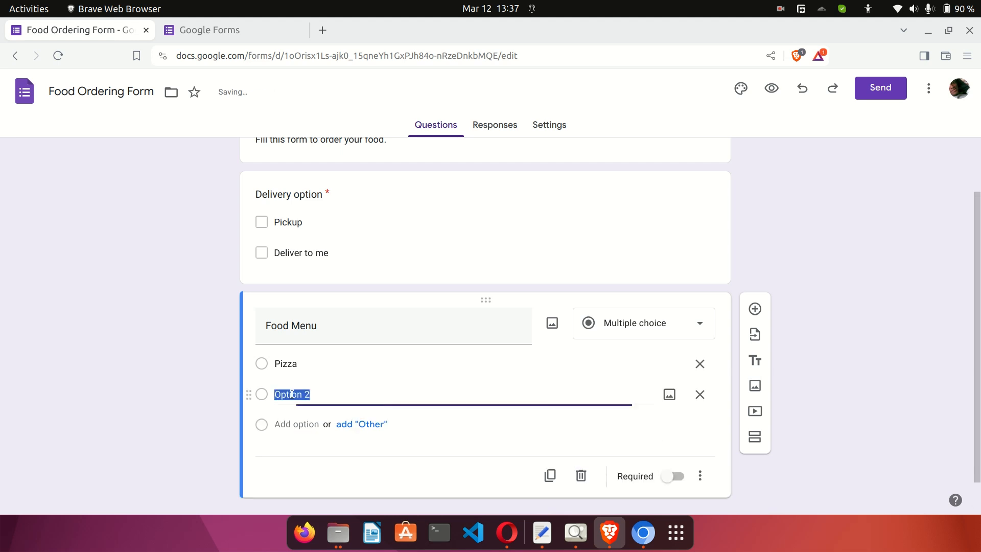
pyautogui.write('Rice')
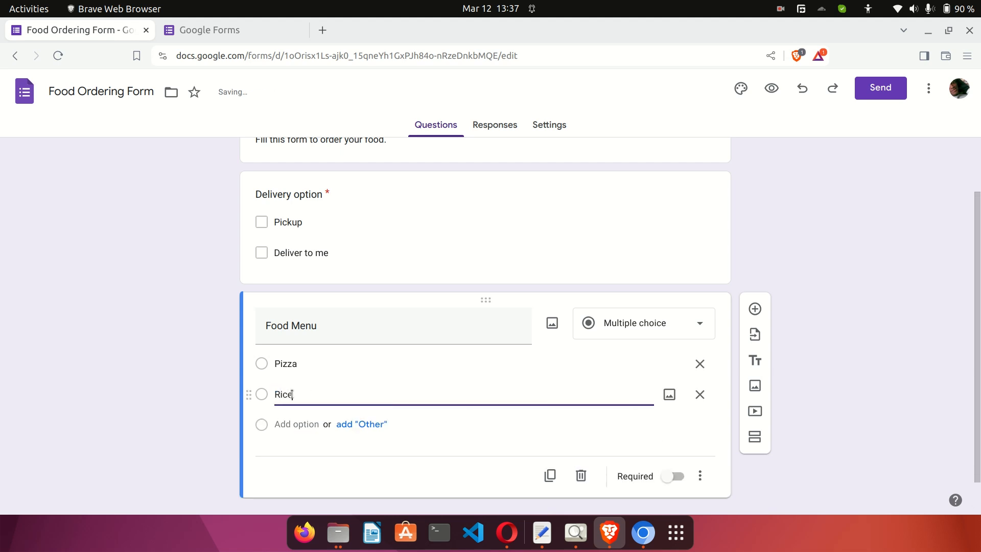
pyautogui.click(297, 424)
pyautogui.write('BEans')
pyautogui.press('BackSpace')
pyautogui.press('BackSpace')
pyautogui.press('BackSpace')
pyautogui.press('BackSpace')
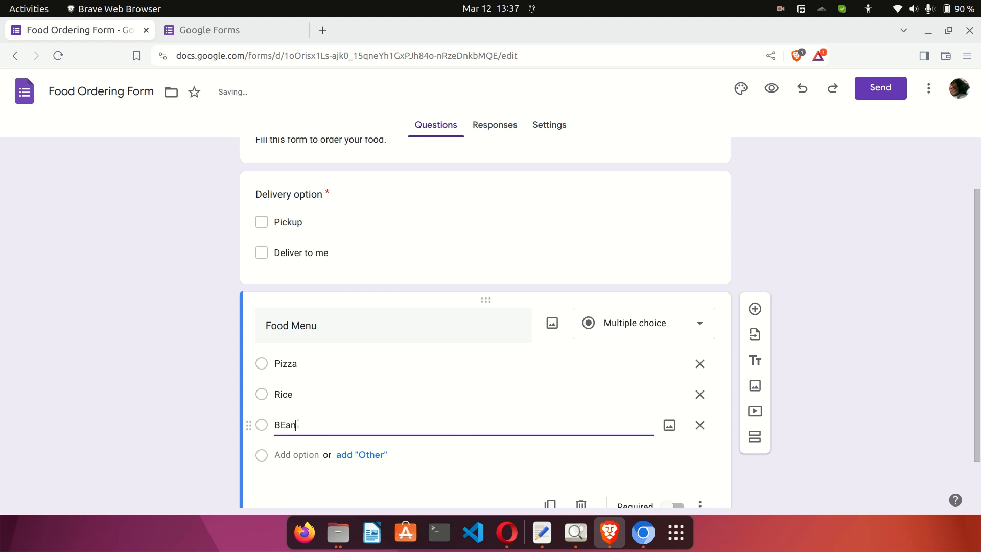
pyautogui.write('eans')
# Add the remaining menu options Burger and Bacon.
pyautogui.click(289, 458)
pyautogui.write('Bu')
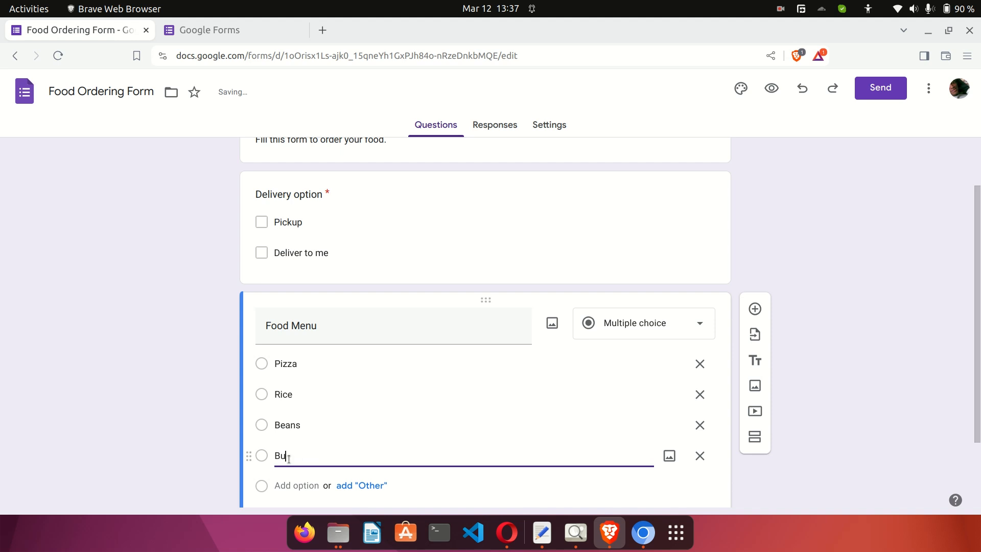
pyautogui.write('rger')
pyautogui.scroll(-2, 289, 458)
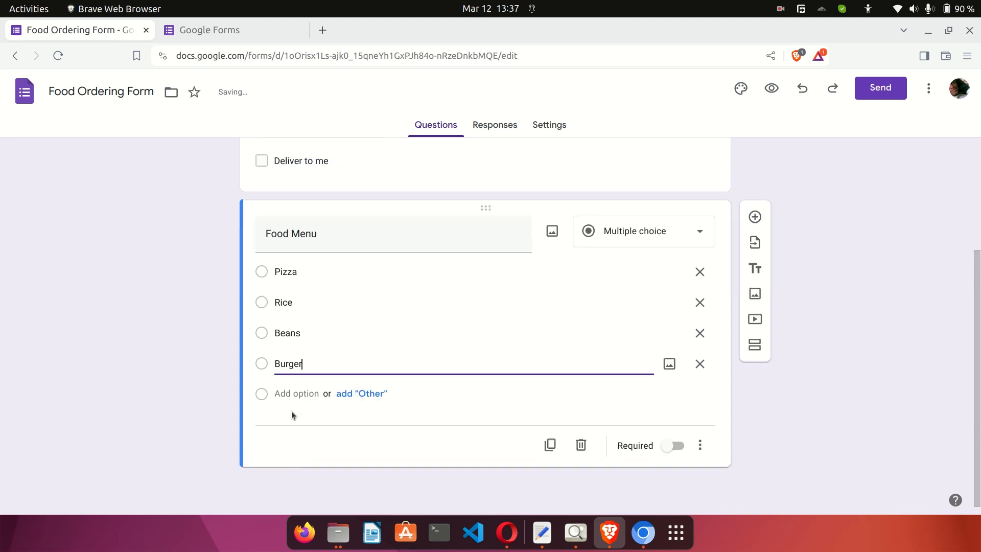
pyautogui.click(290, 393)
pyautogui.write('Bacon')
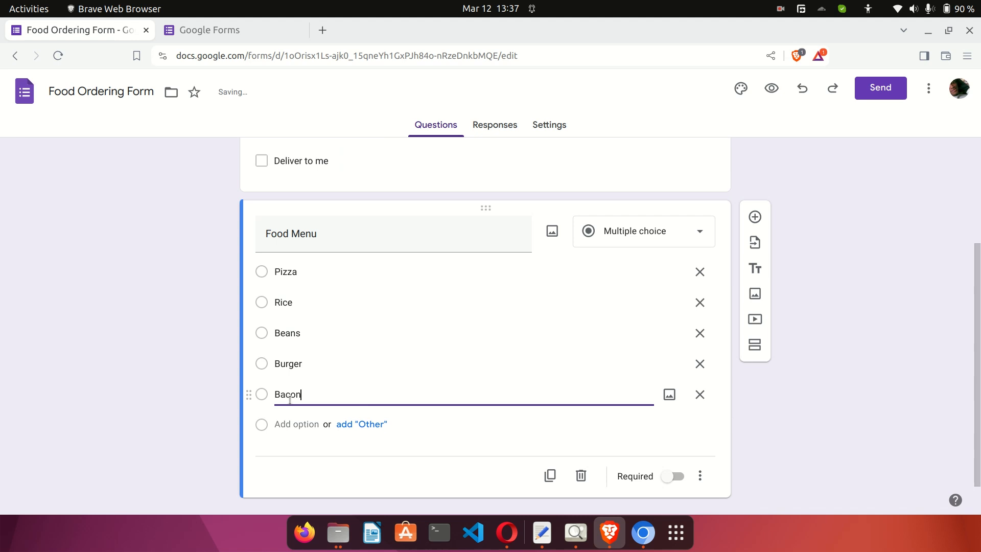
pyautogui.click(152, 357)
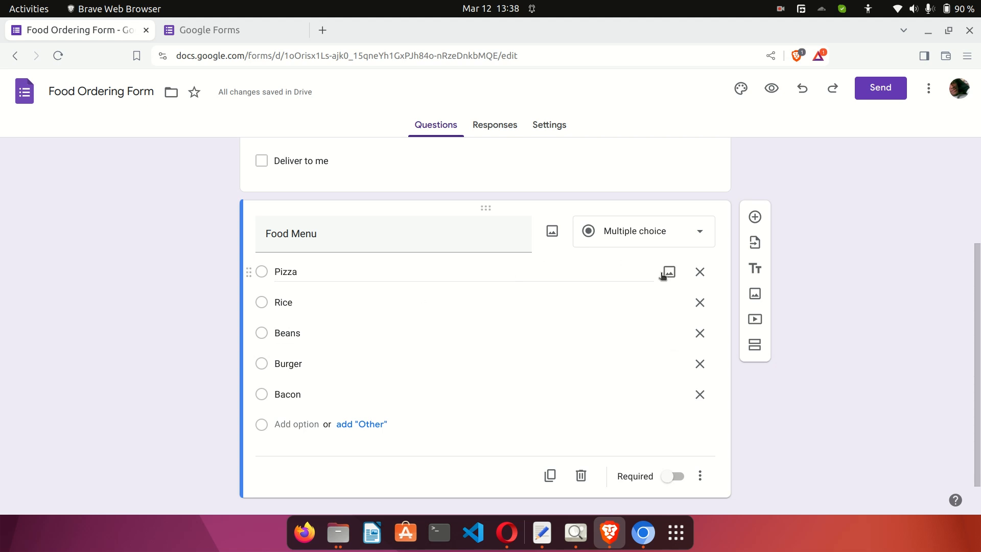
# Cancel adding an image to Pizza and insert a new question below Food Menu.
pyautogui.click(670, 274)
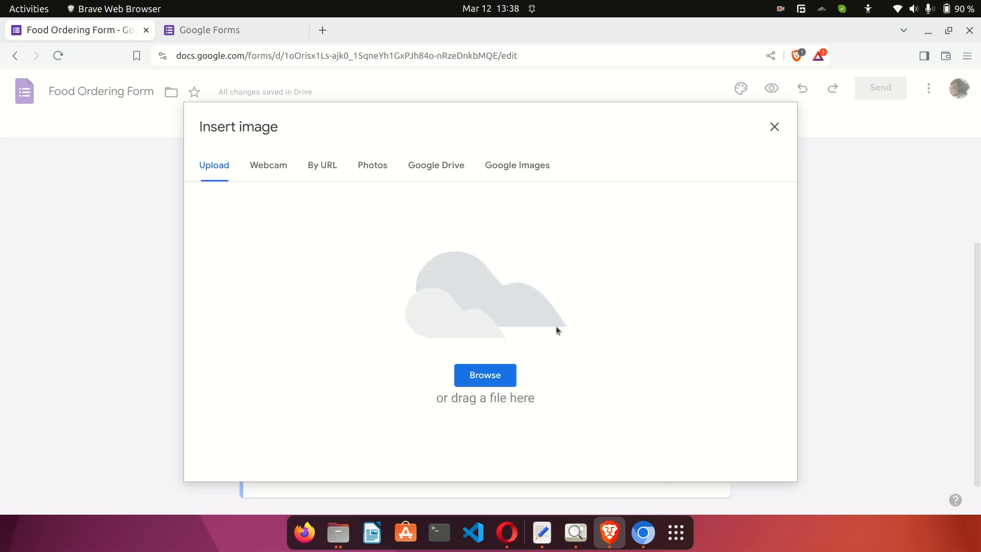
pyautogui.click(774, 129)
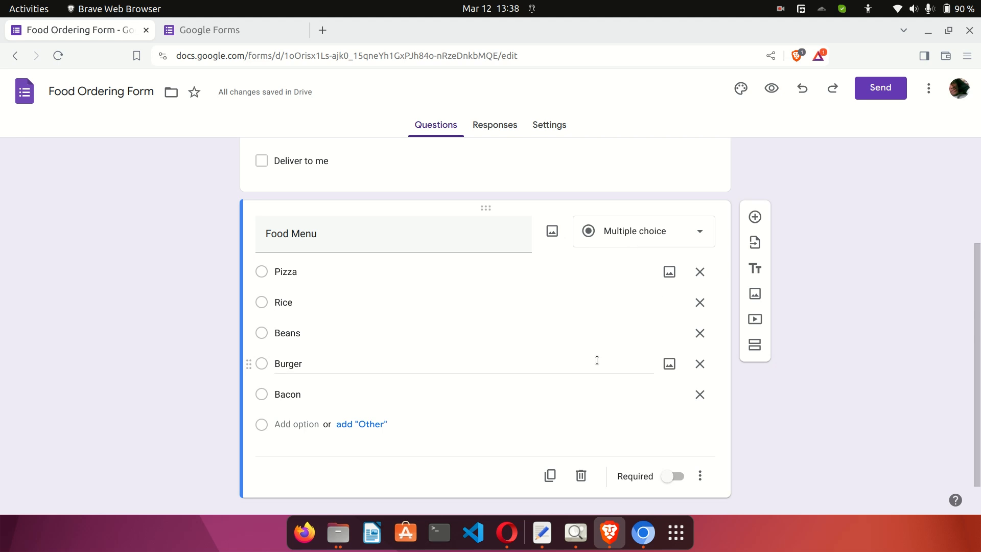
pyautogui.click(754, 218)
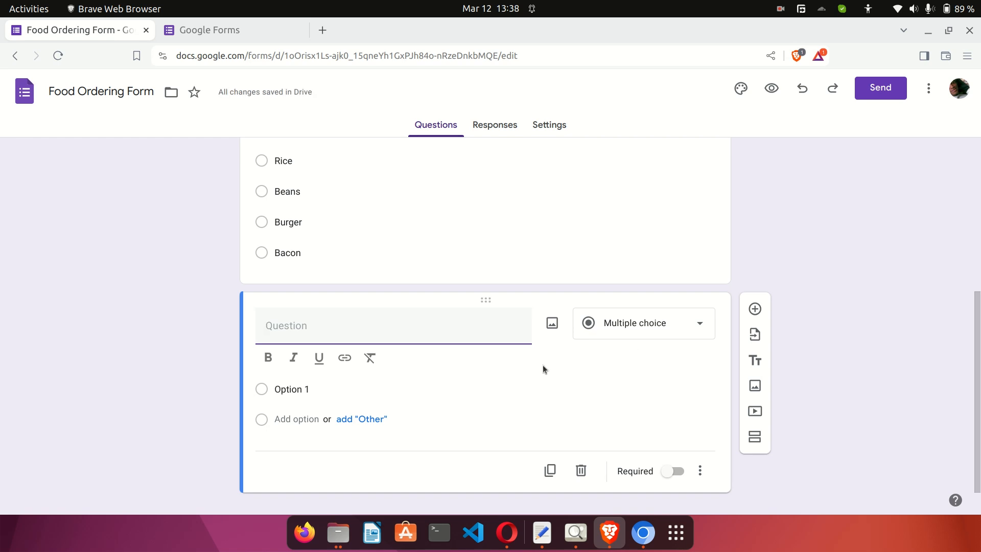
# Switch the new question to Short answer and title it 'Delivery Address'.
pyautogui.click(652, 325)
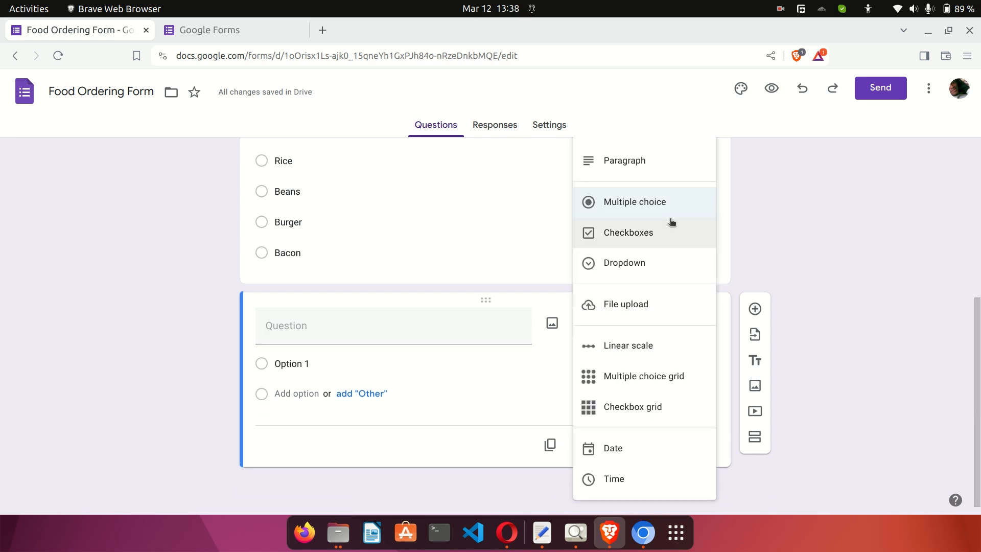
pyautogui.scroll(2, 669, 221)
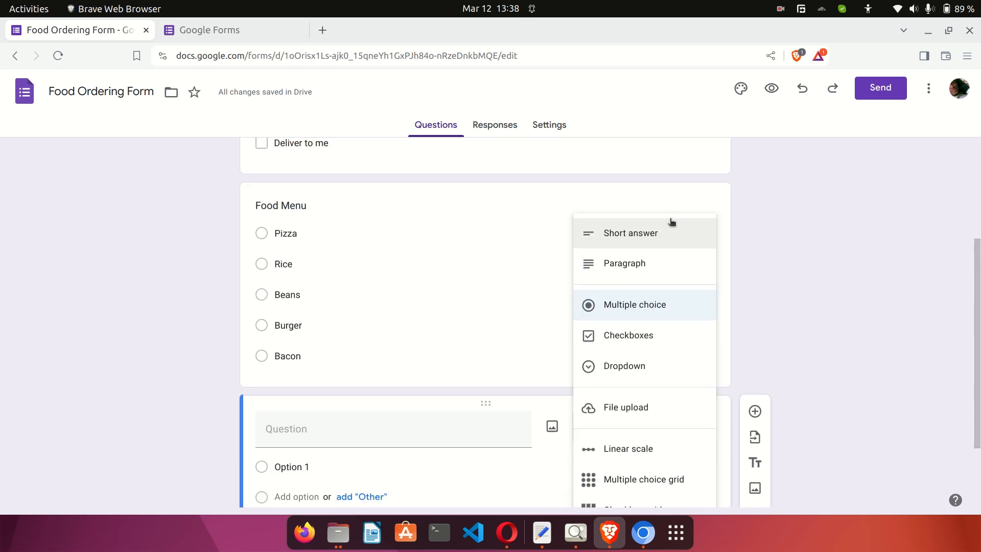
pyautogui.click(622, 247)
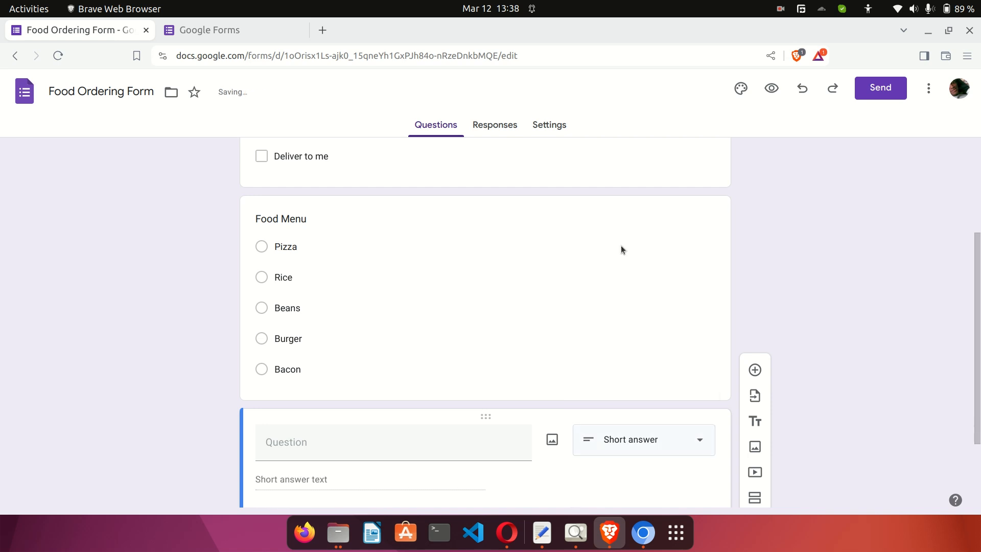
pyautogui.click(397, 443)
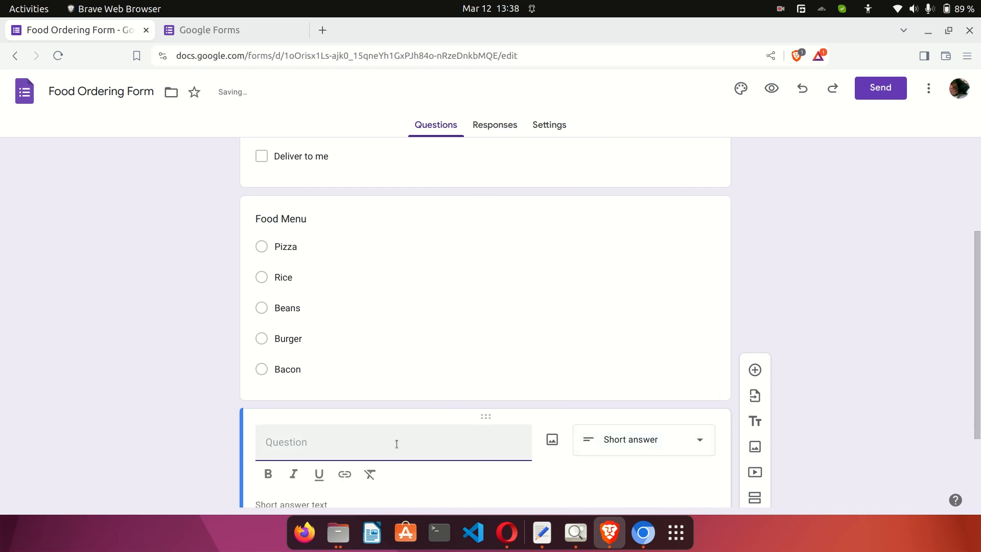
pyautogui.write('Delivery Address')
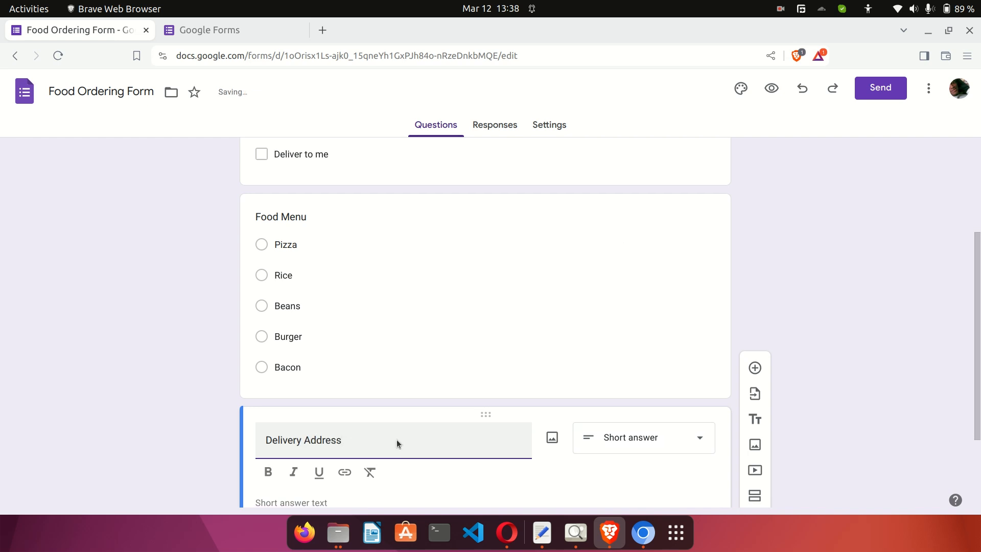
pyautogui.scroll(-3, 396, 439)
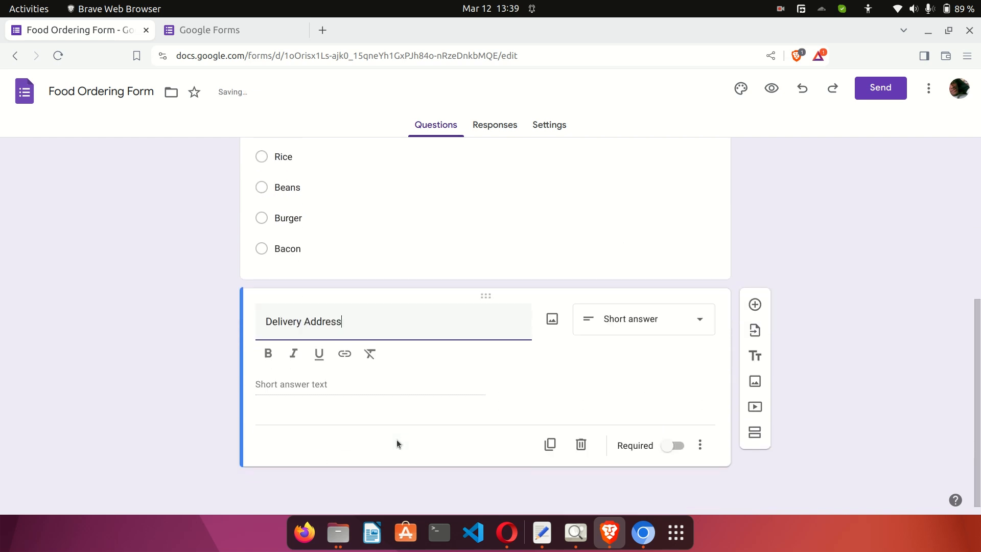
pyautogui.click(306, 388)
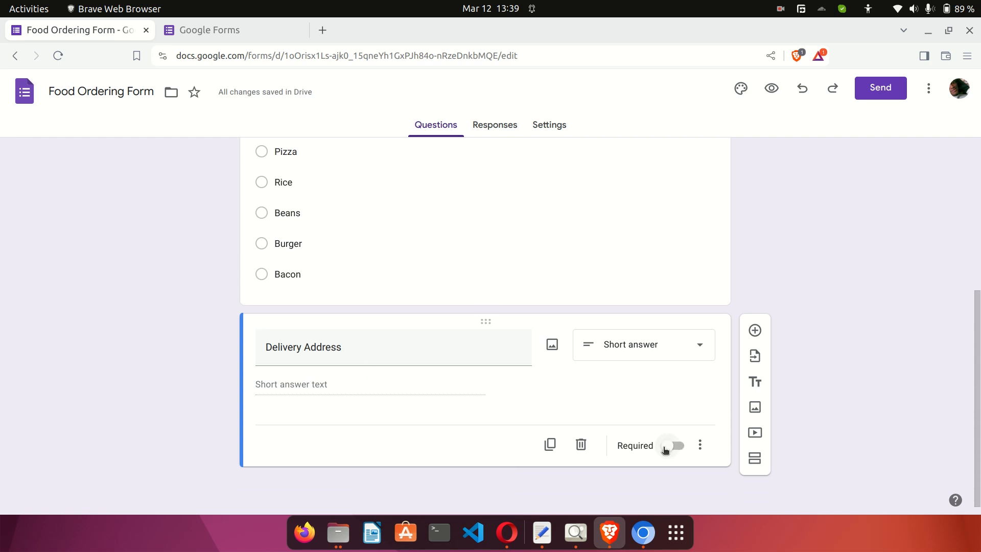
pyautogui.scroll(1, 593, 378)
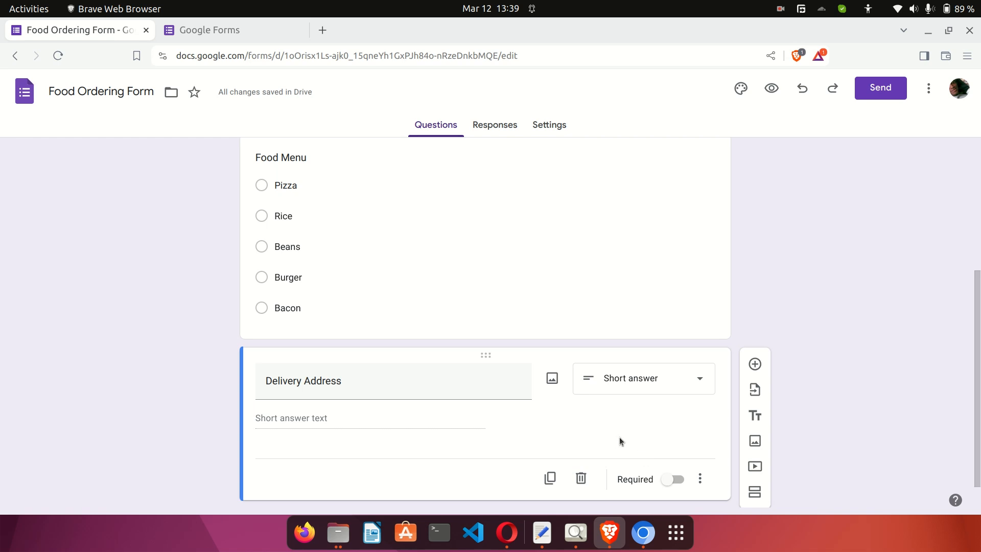
# Make the Food Menu question required.
pyautogui.click(583, 280)
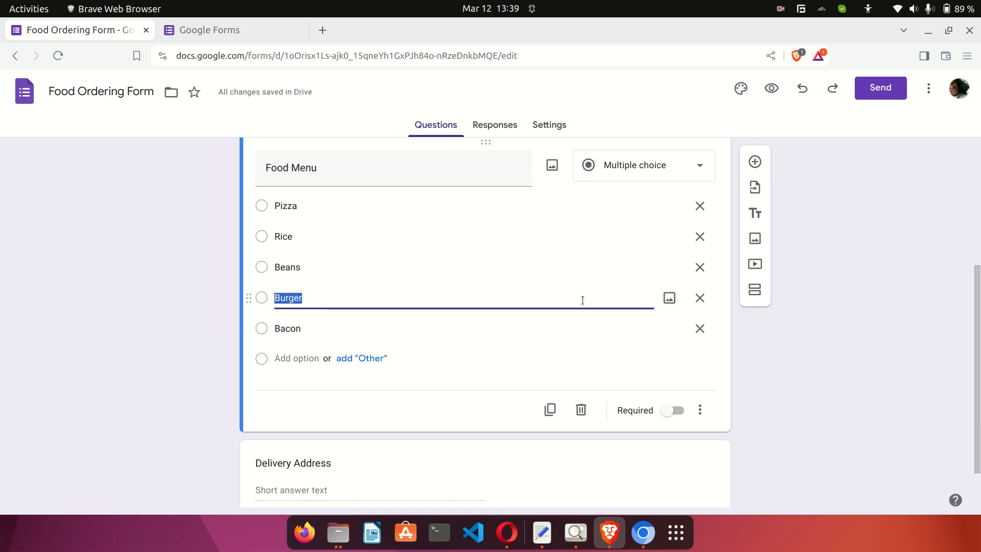
pyautogui.click(673, 410)
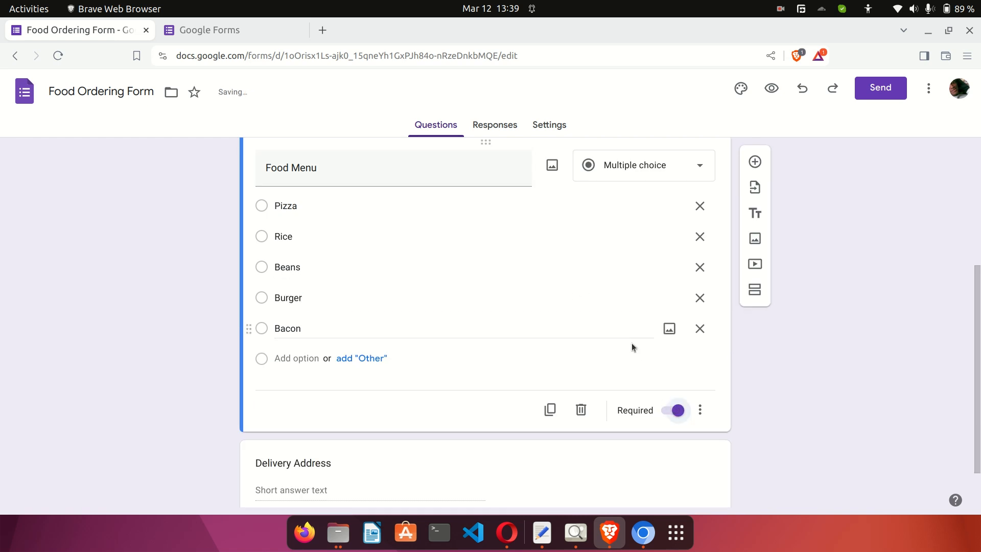
pyautogui.scroll(2, 632, 343)
pyautogui.scroll(-3, 632, 344)
# Reopen the Delivery Address question for editing.
pyautogui.scroll(1, 541, 279)
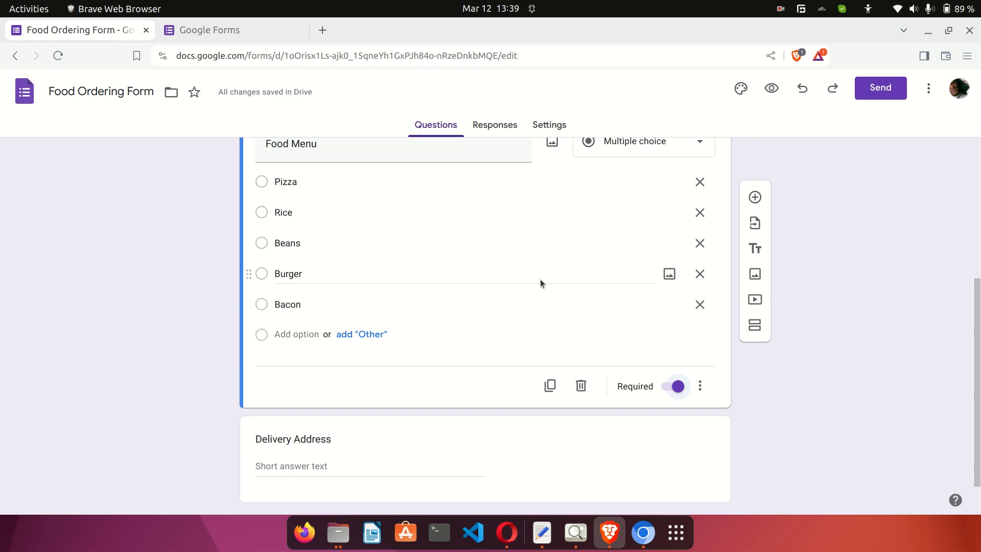
pyautogui.scroll(1, 541, 279)
pyautogui.scroll(-2, 443, 302)
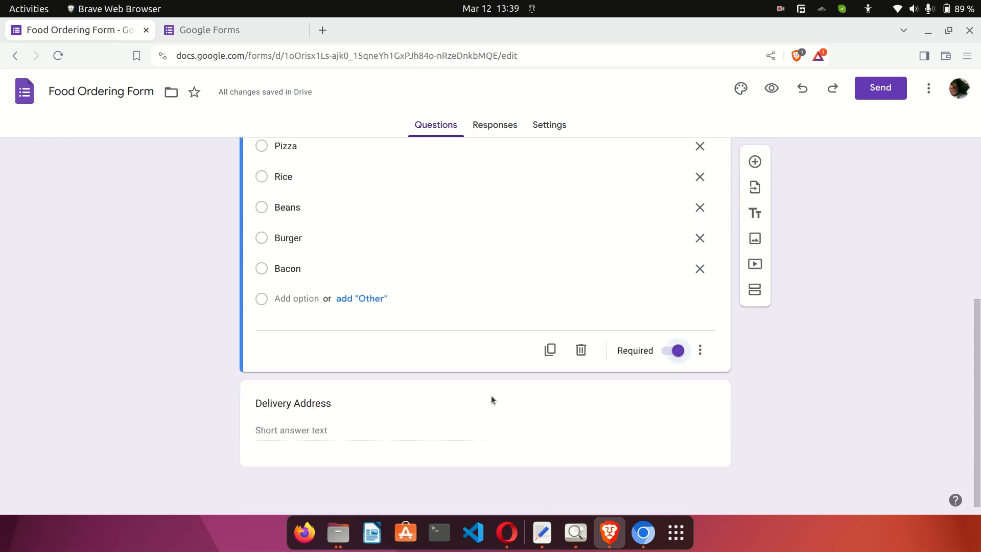
pyautogui.click(516, 422)
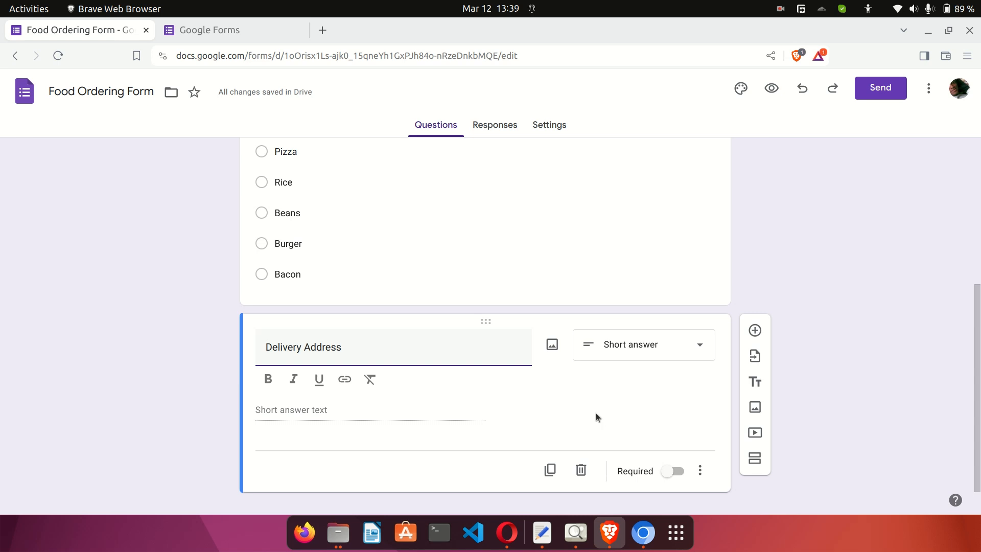
pyautogui.scroll(-1, 617, 396)
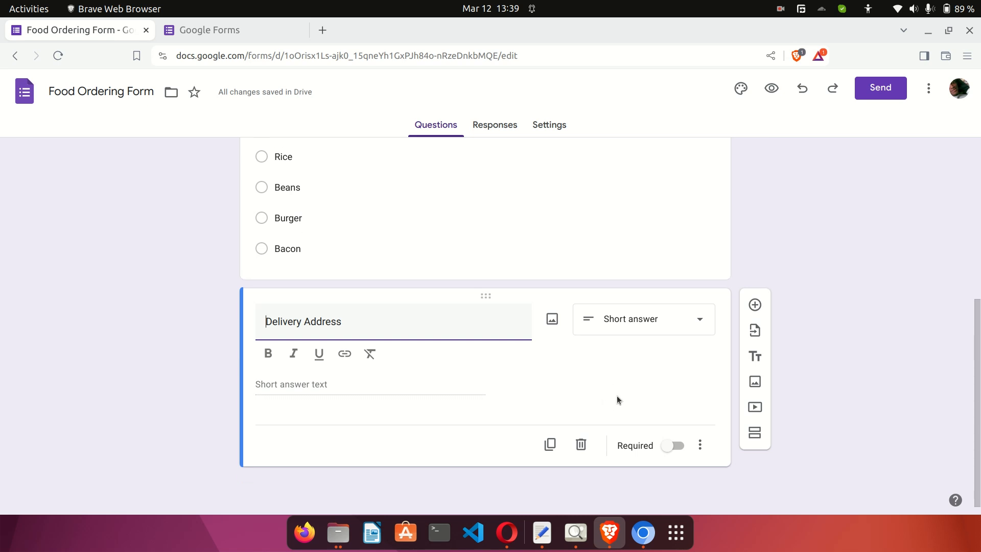
# Add a 'Phone' question below Delivery Address, keeping it as Short answer.
pyautogui.click(754, 304)
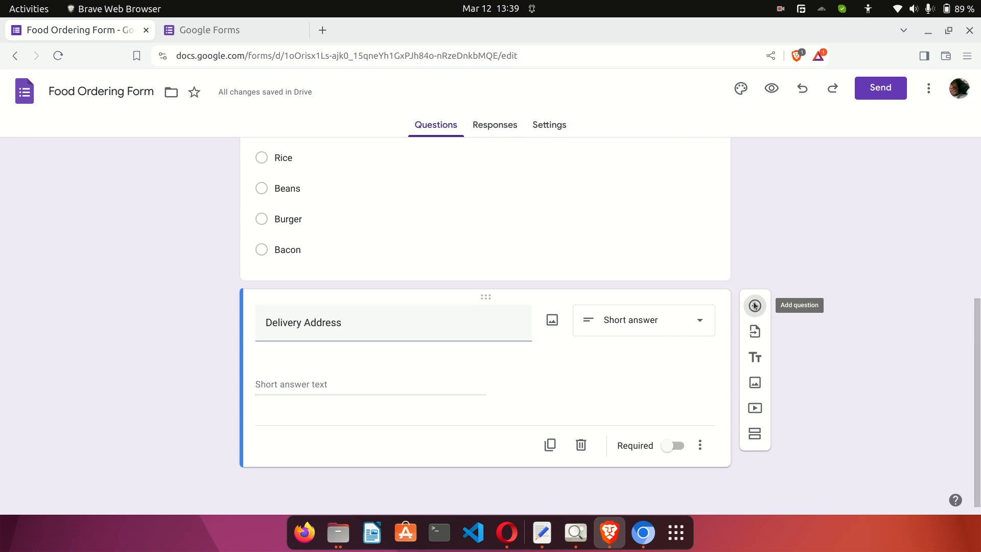
pyautogui.scroll(-3, 575, 368)
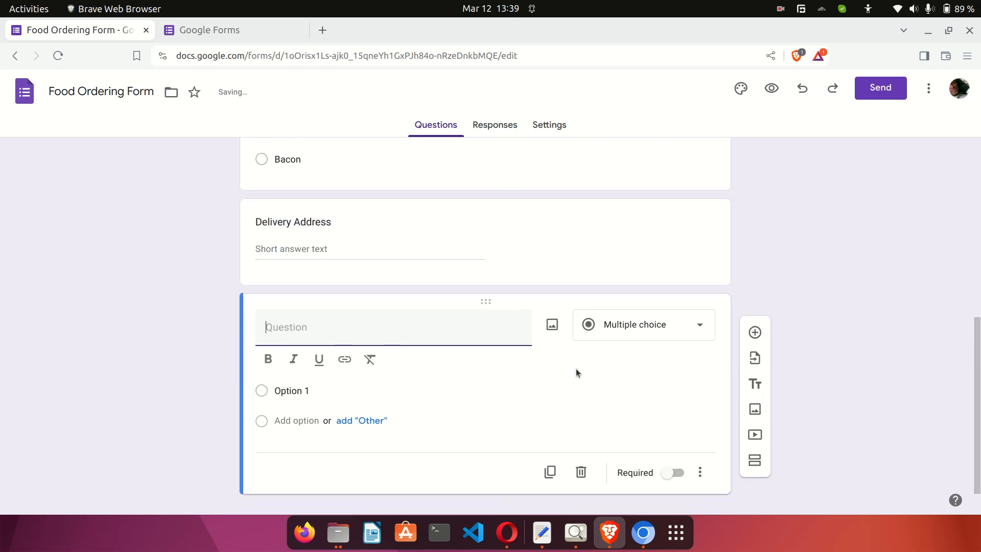
pyautogui.write('Phone')
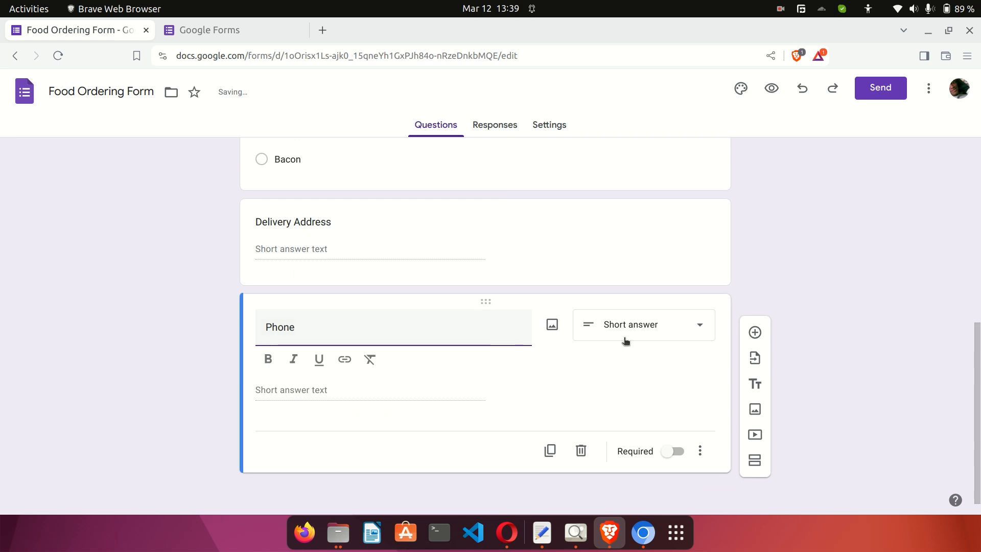
pyautogui.click(650, 330)
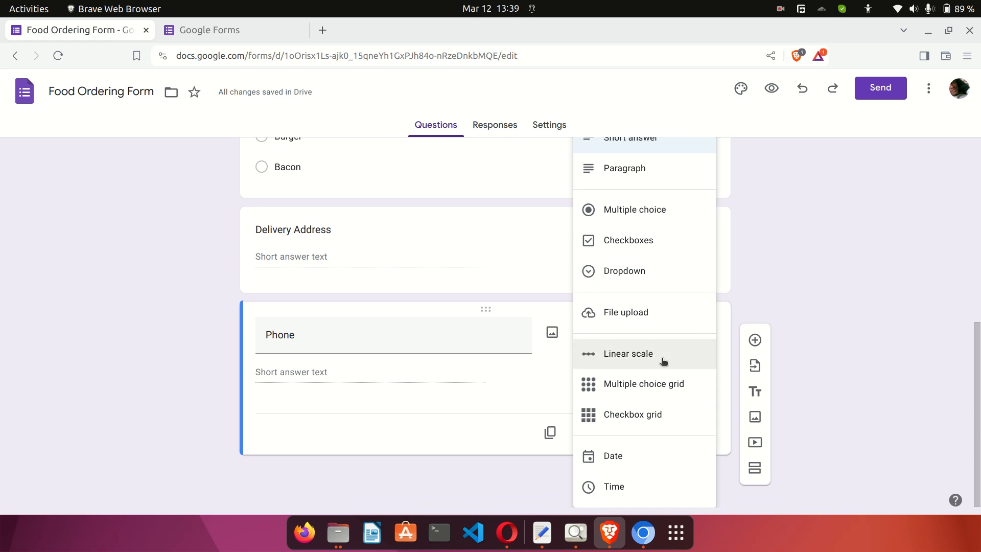
pyautogui.scroll(4, 663, 362)
pyautogui.scroll(-4, 663, 362)
pyautogui.scroll(3, 651, 337)
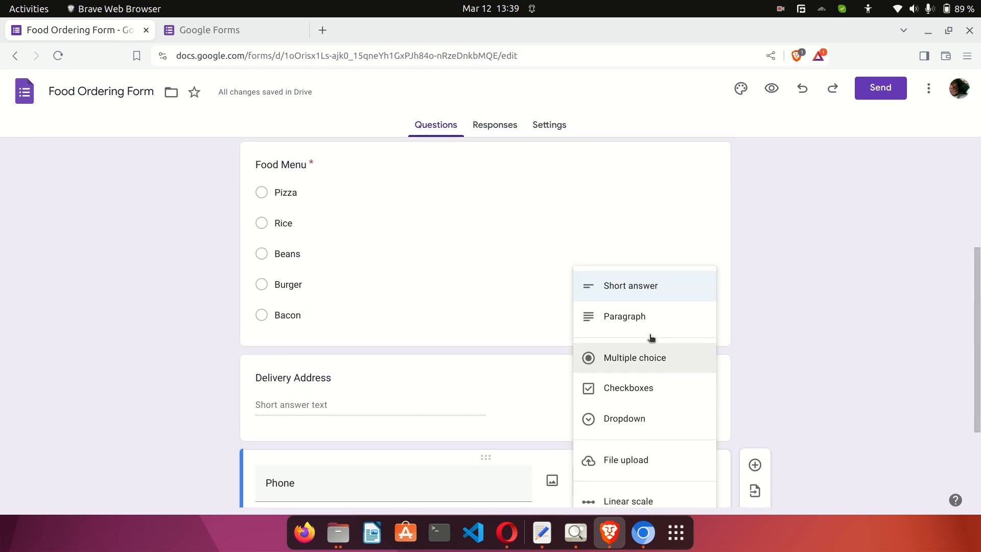
pyautogui.click(628, 285)
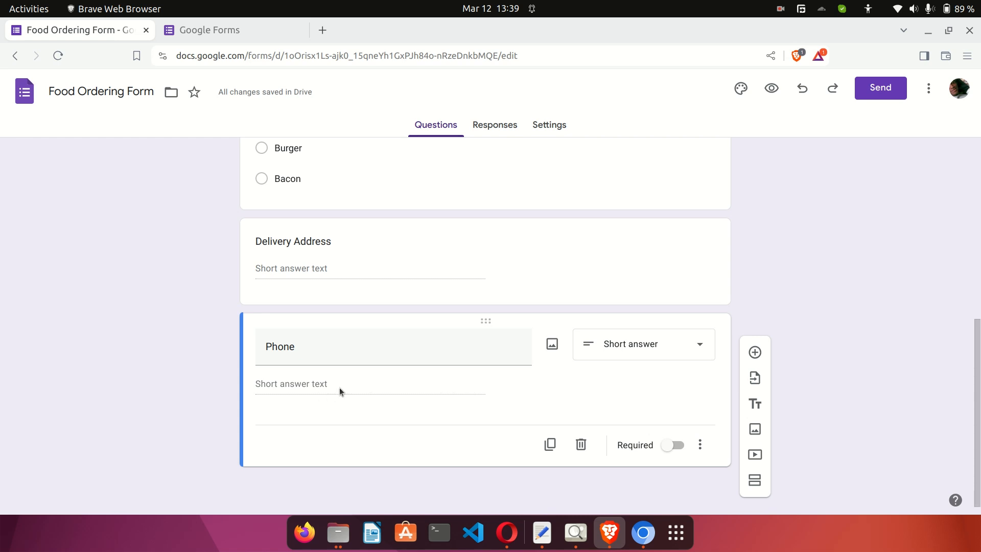
pyautogui.click(611, 357)
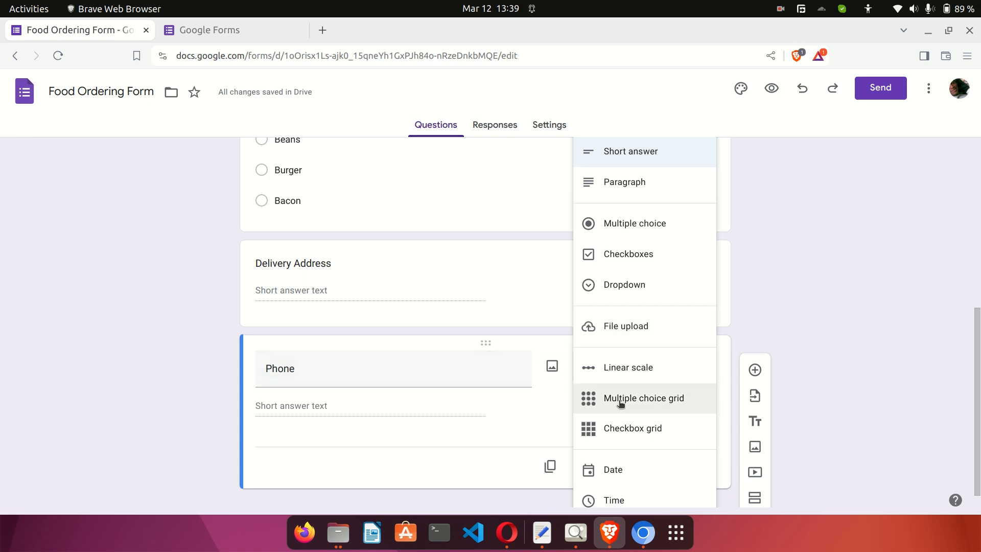
pyautogui.scroll(-1, 620, 403)
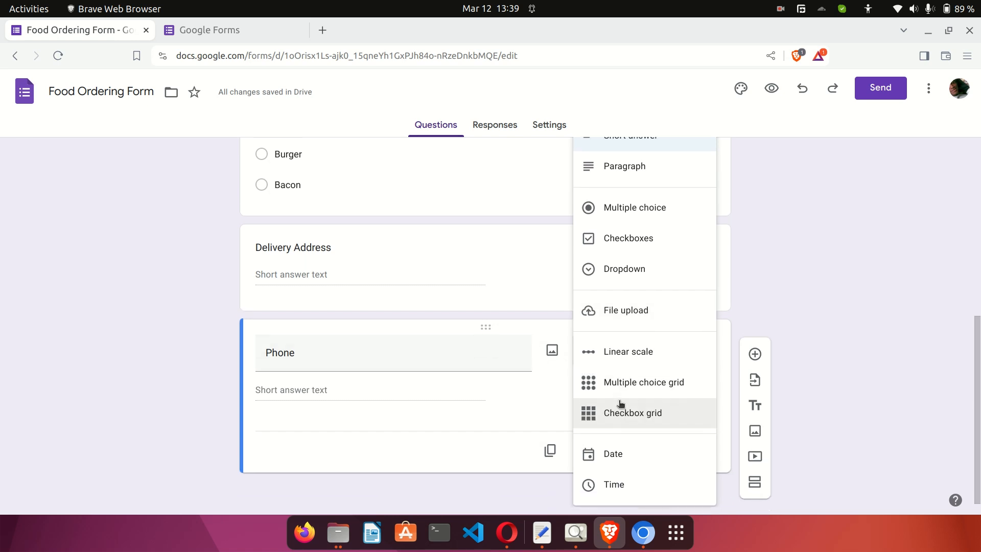
pyautogui.click(526, 407)
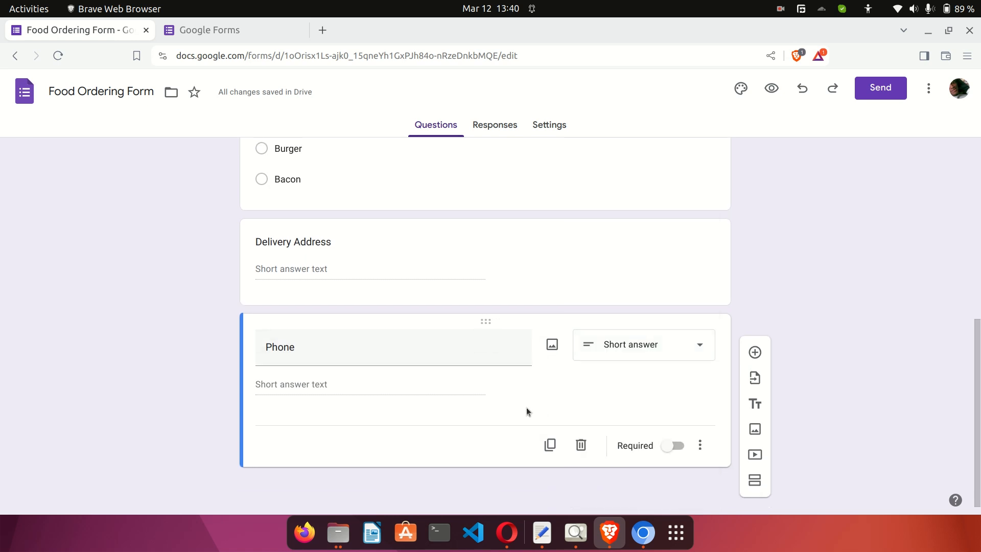
# Mark the Phone question as required.
pyautogui.click(700, 444)
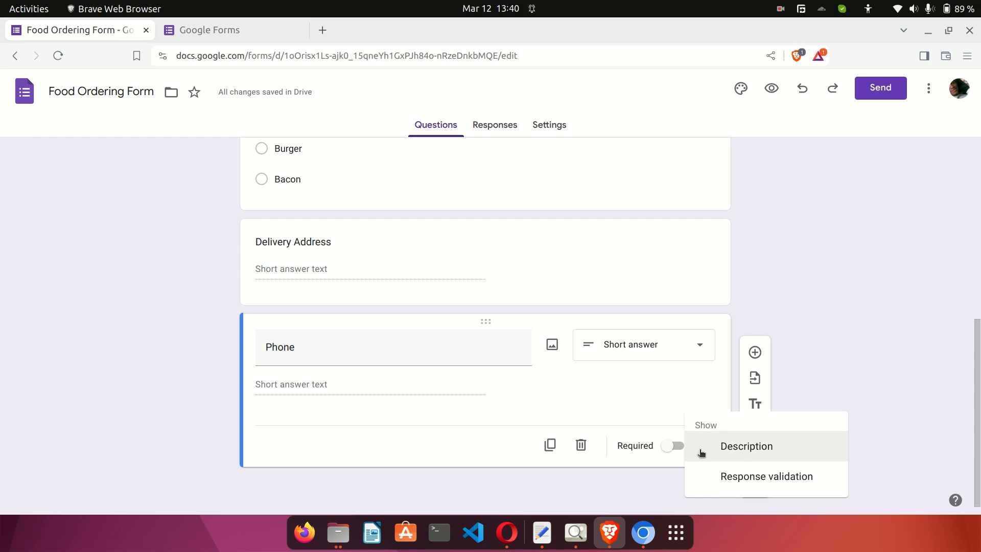
pyautogui.click(621, 409)
pyautogui.click(675, 449)
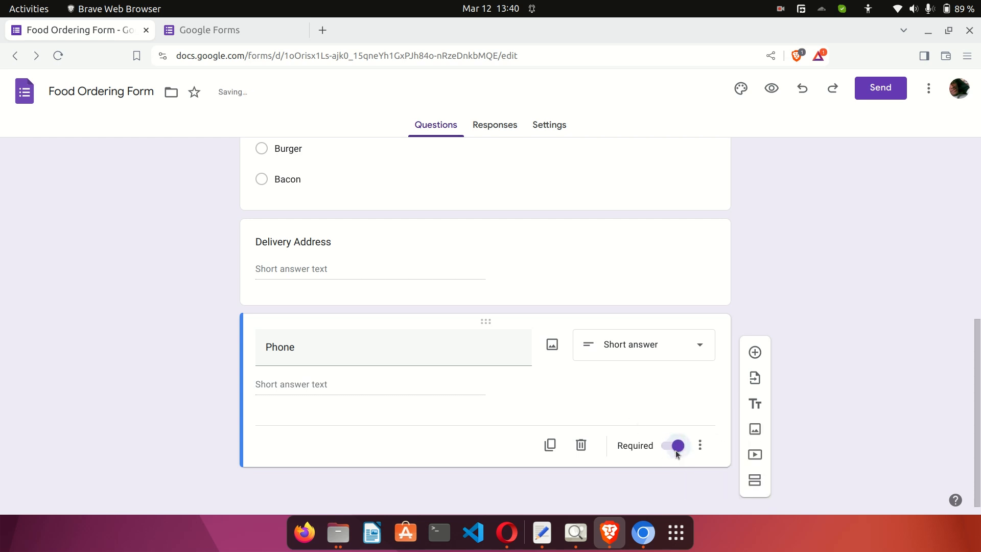
# Add the description 'Enter your best phone number' under the Phone question.
pyautogui.click(700, 449)
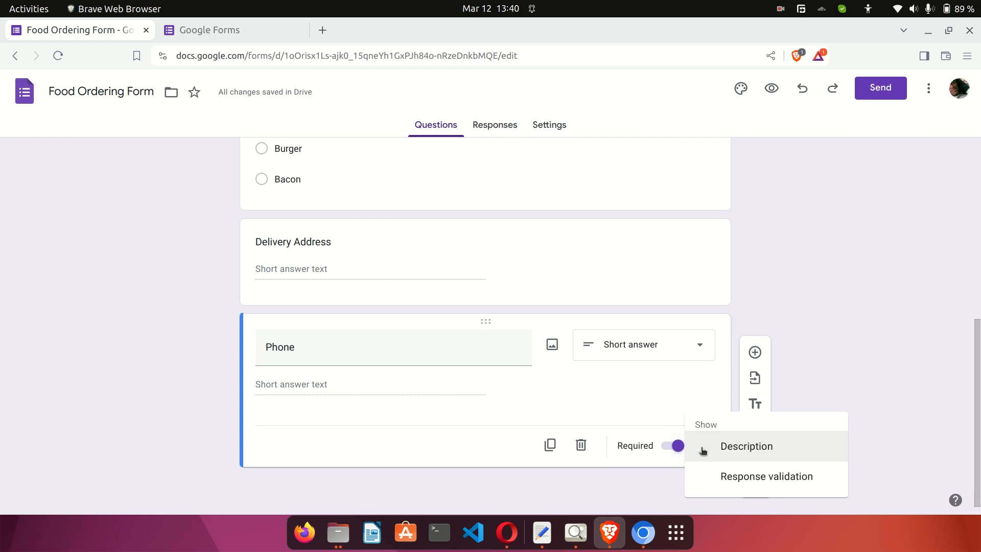
pyautogui.click(733, 447)
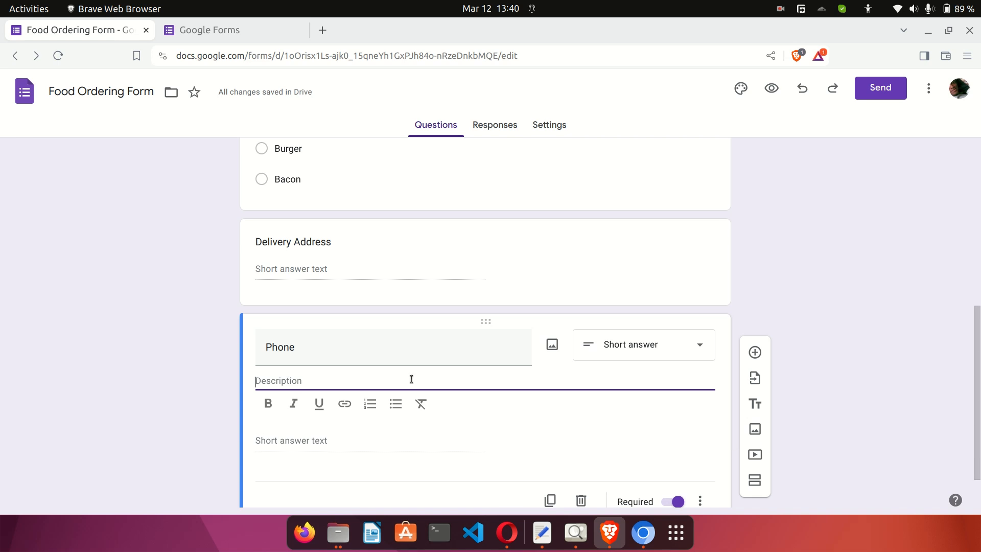
pyautogui.write('Enter yo')
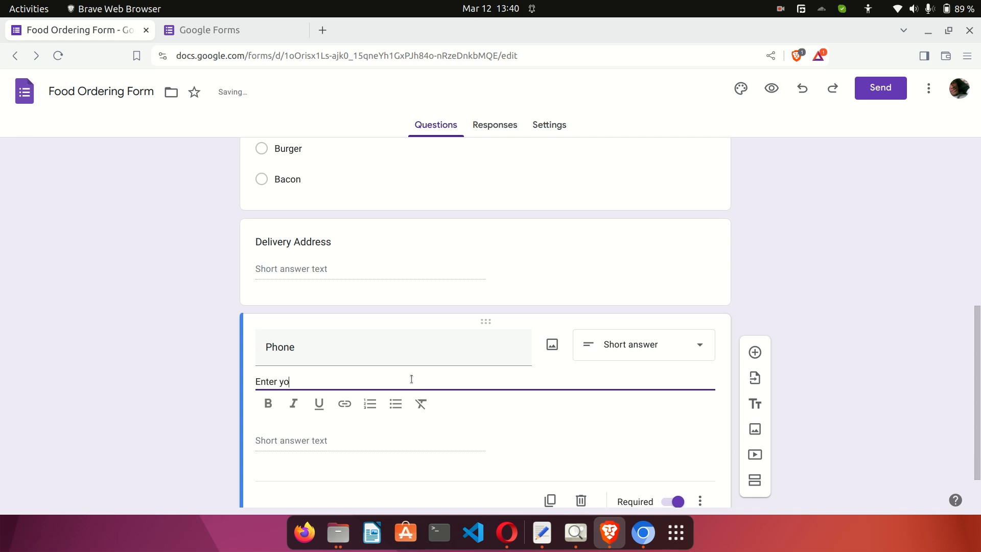
pyautogui.write('ur best phone ')
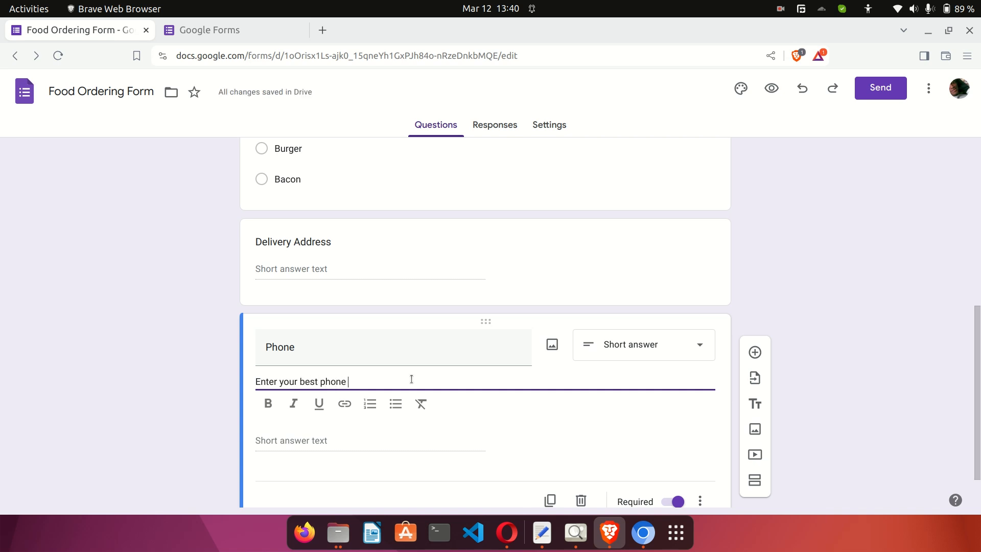
pyautogui.write('number')
pyautogui.click(162, 397)
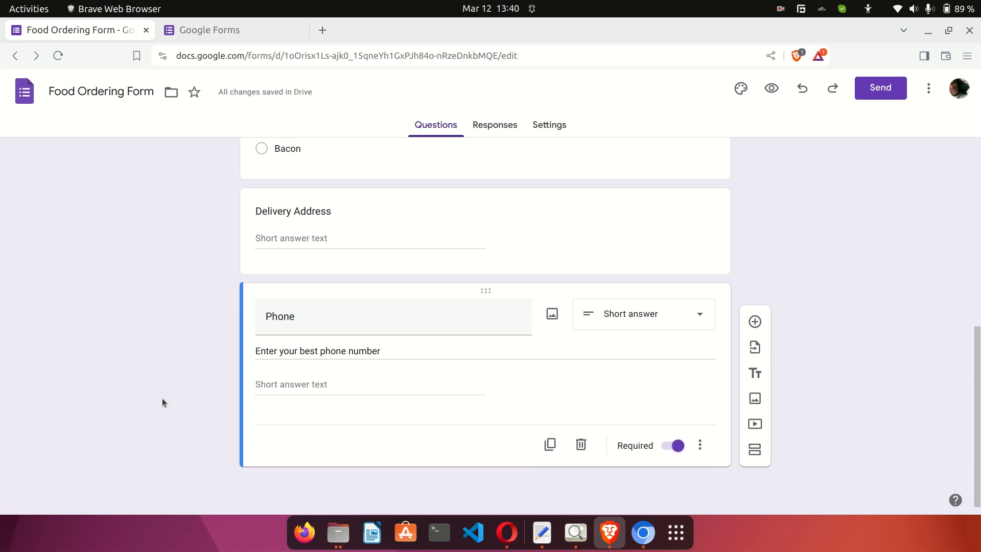
# Move from the Phone question to Delivery Address and open its More options menu.
pyautogui.click(322, 327)
pyautogui.doubleClick(336, 315)
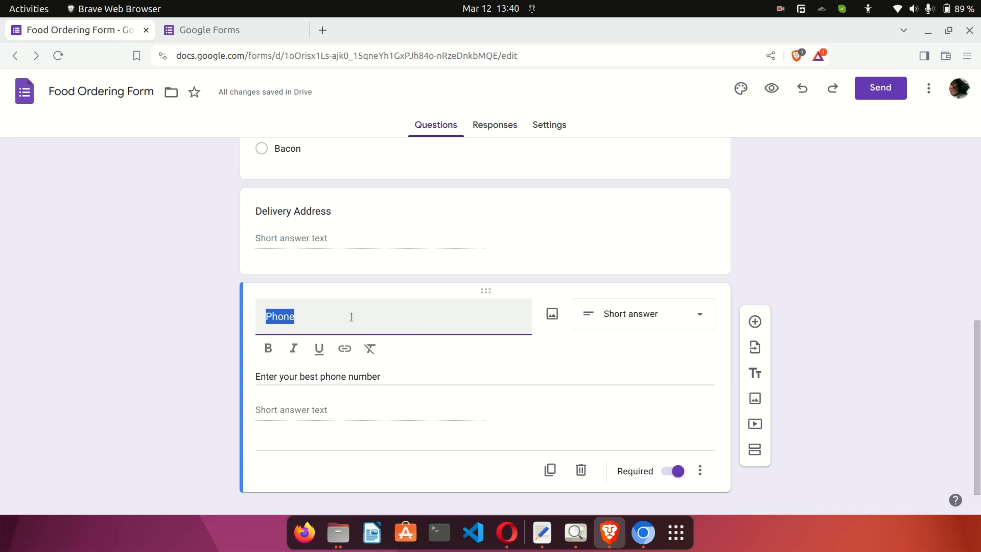
pyautogui.tripleClick(337, 377)
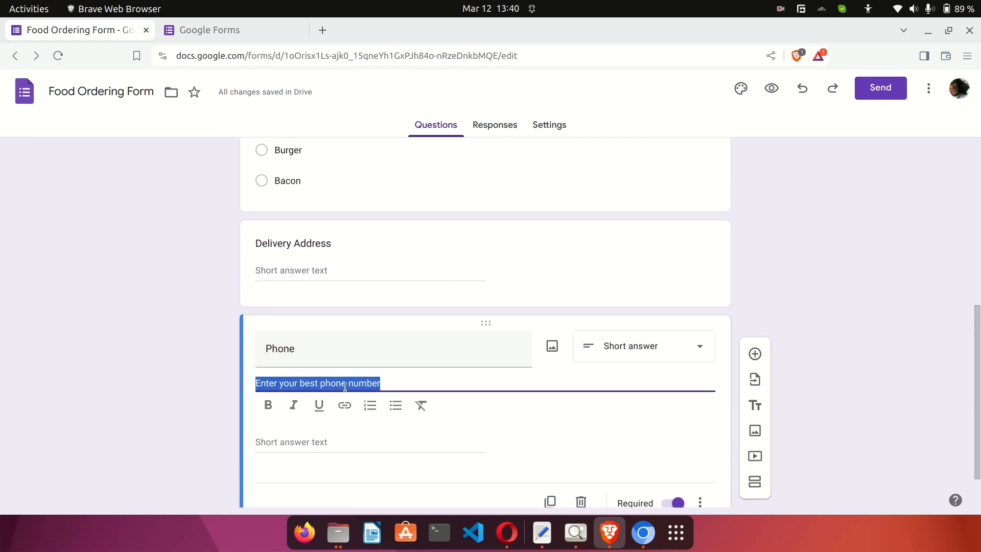
pyautogui.scroll(-2, 565, 381)
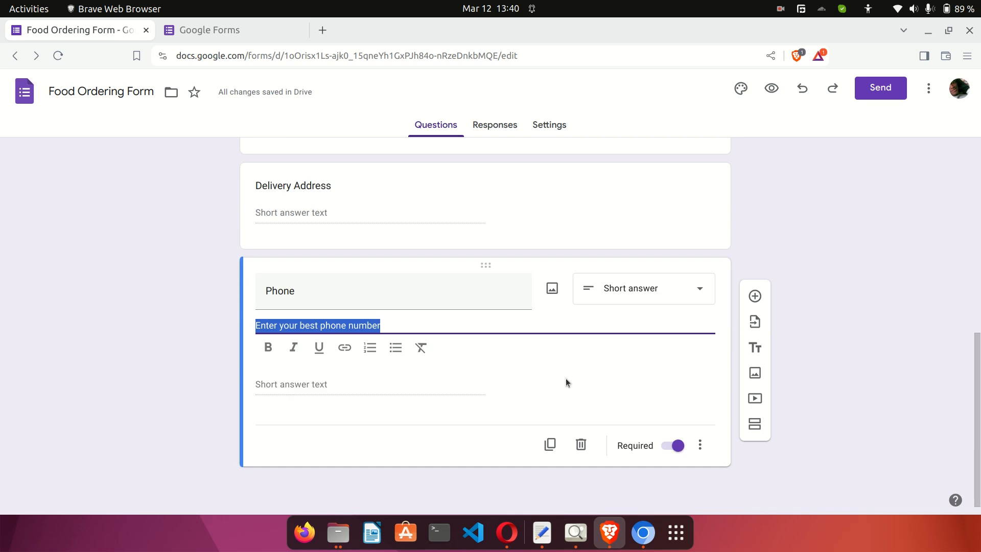
pyautogui.click(700, 452)
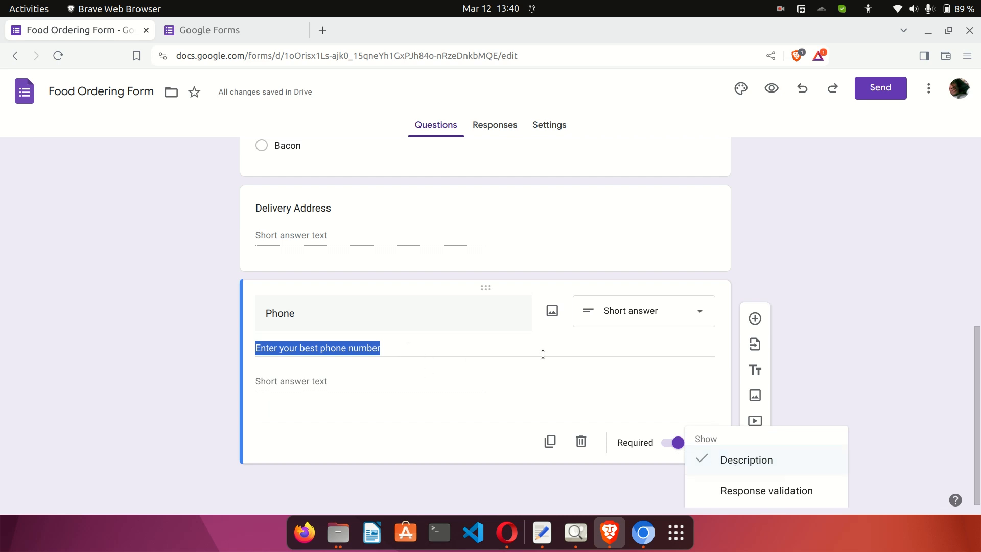
pyautogui.click(651, 234)
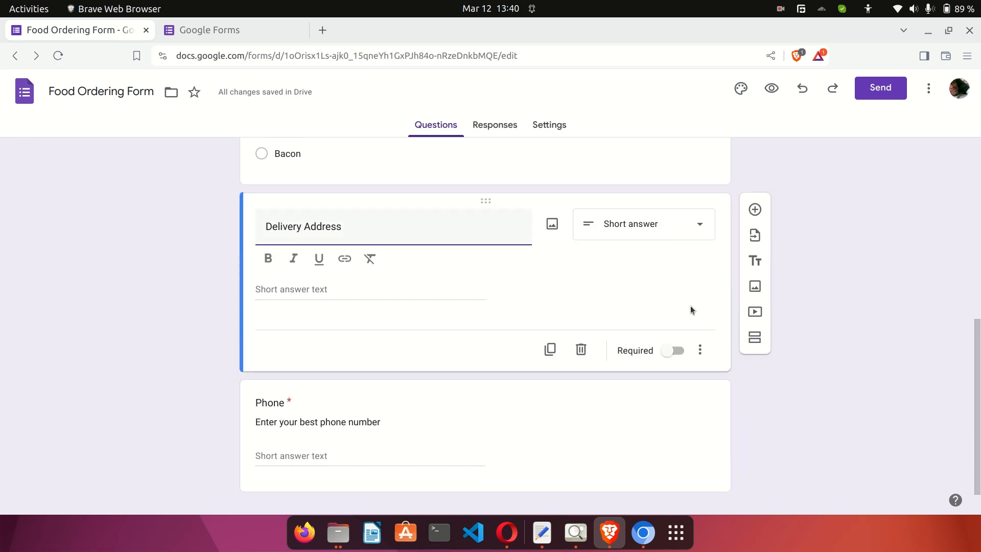
pyautogui.click(700, 350)
# Describe Delivery Address as 'Fill your address if you want us to deliver to you, otherwise skip this field.'.
pyautogui.click(728, 392)
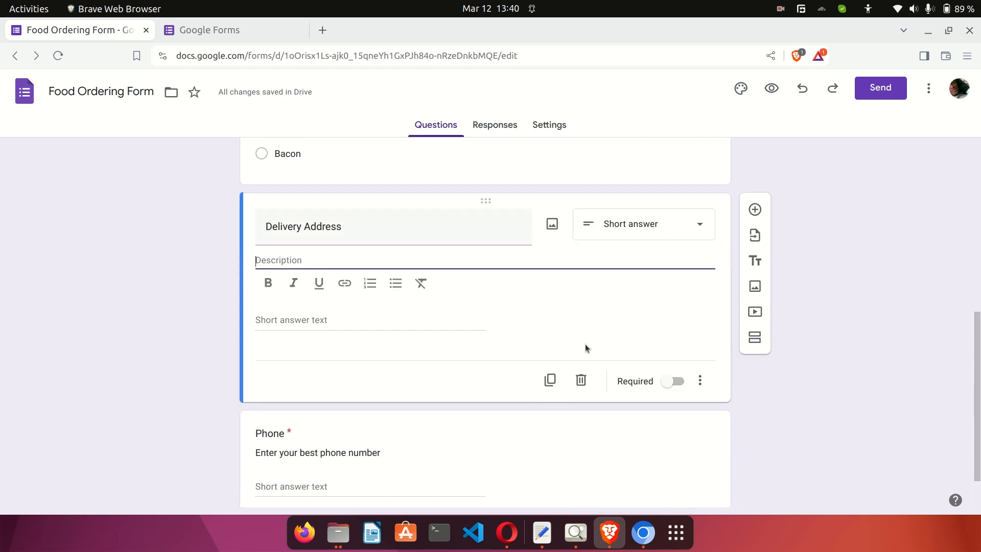
pyautogui.write('Fill your address if you w')
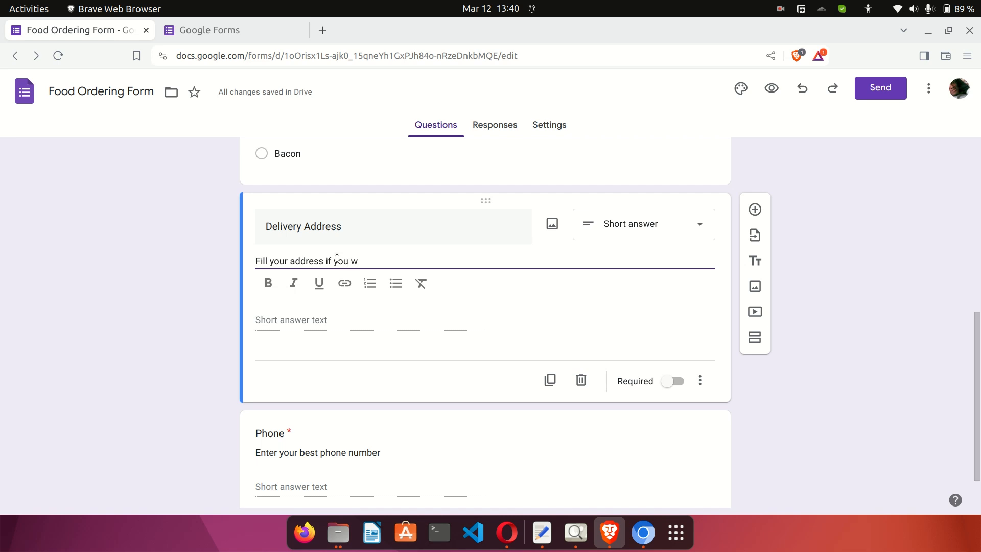
pyautogui.write('ant us to deliver to you')
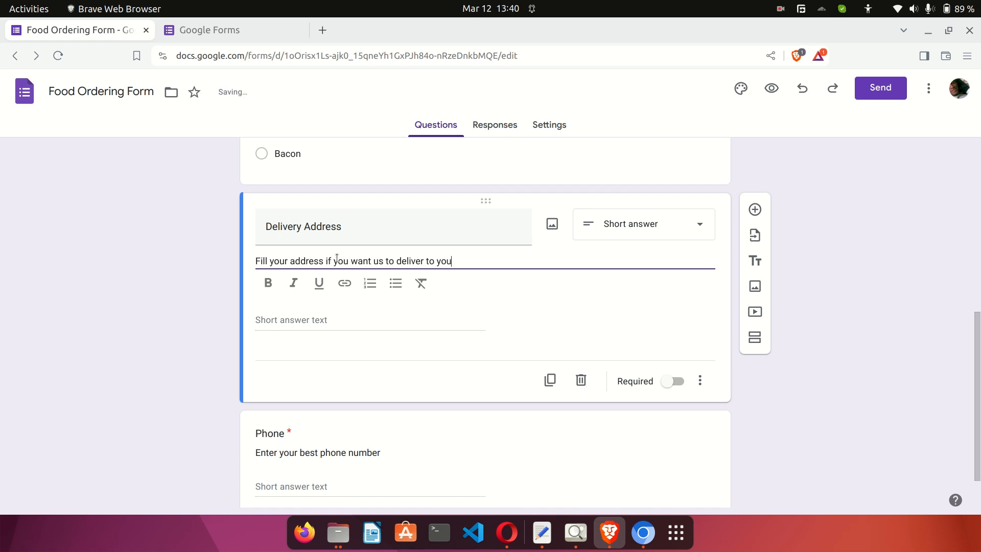
pyautogui.write(', other')
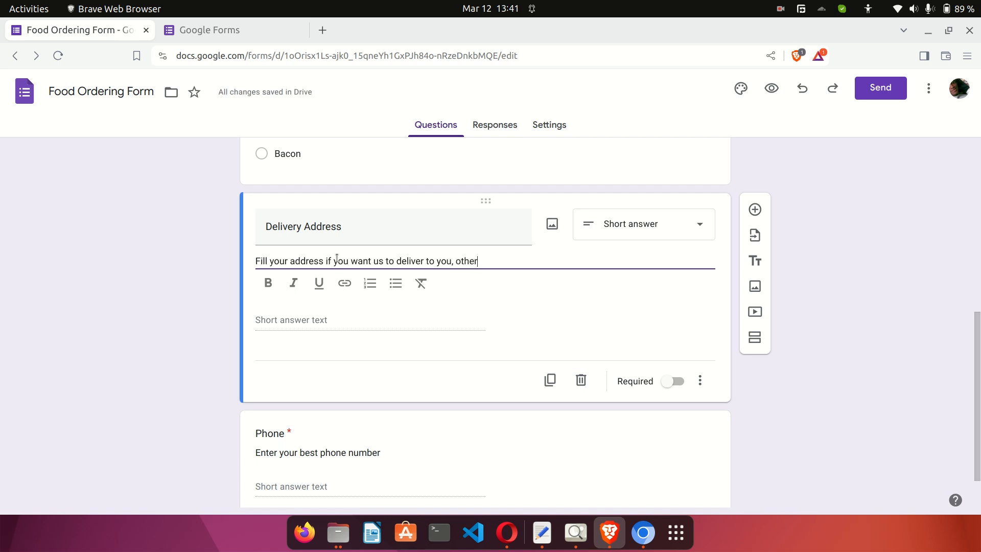
pyautogui.write('wise skip this fie')
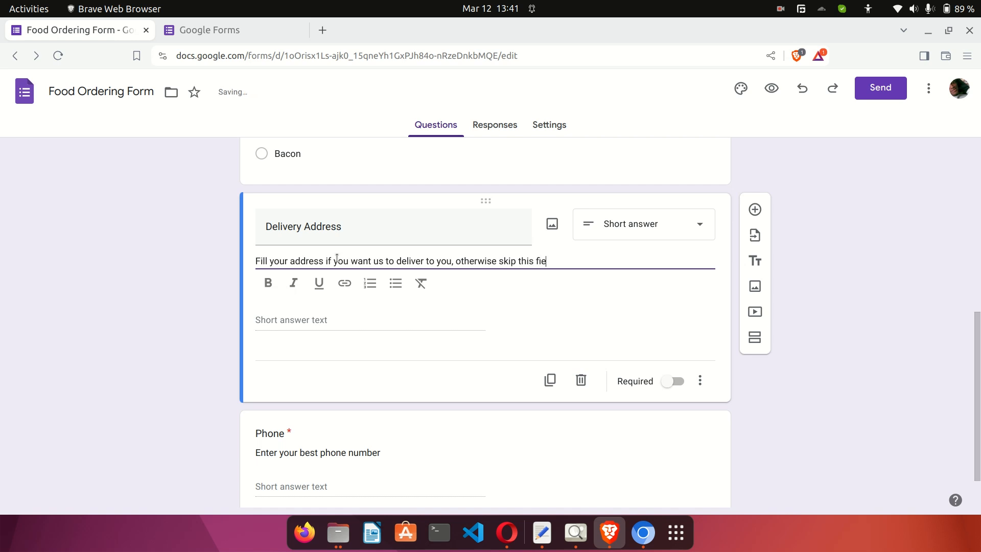
pyautogui.write('ld.')
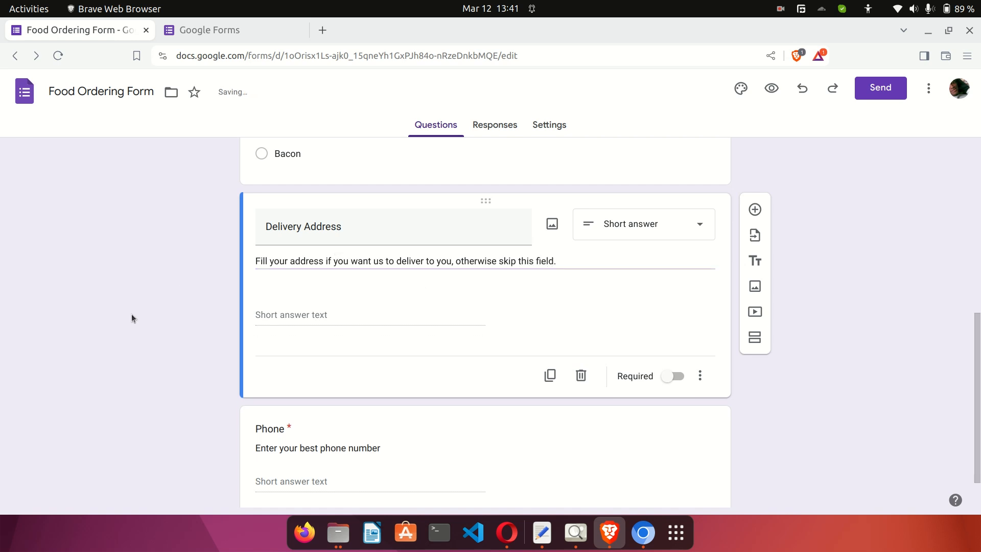
pyautogui.click(131, 314)
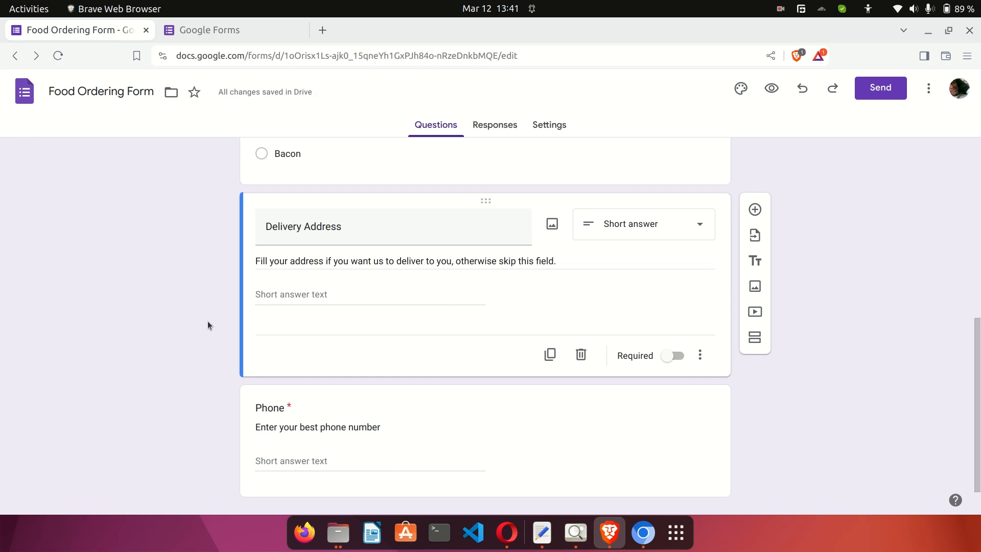
pyautogui.scroll(7, 207, 323)
pyautogui.scroll(-4, 207, 323)
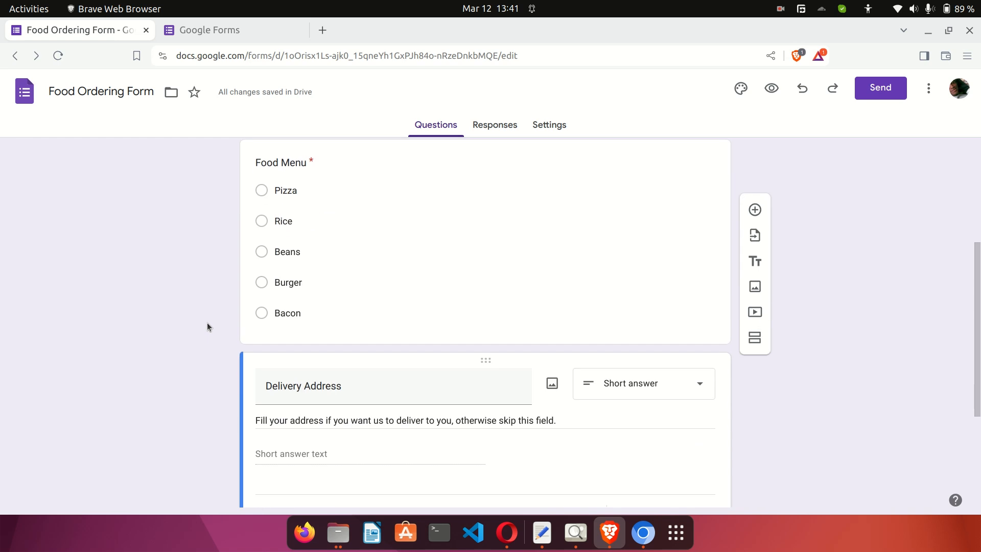
pyautogui.scroll(-3, 358, 299)
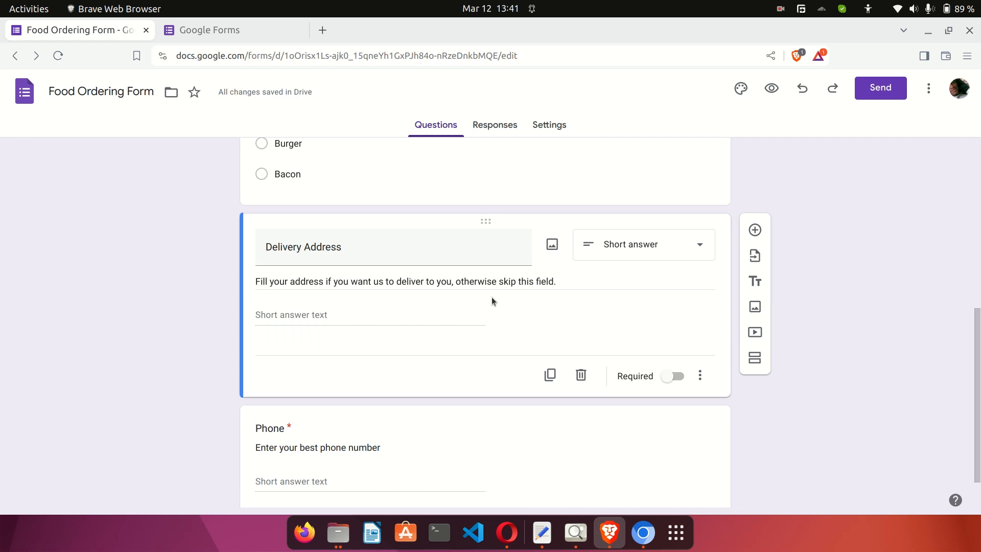
pyautogui.scroll(-1, 493, 322)
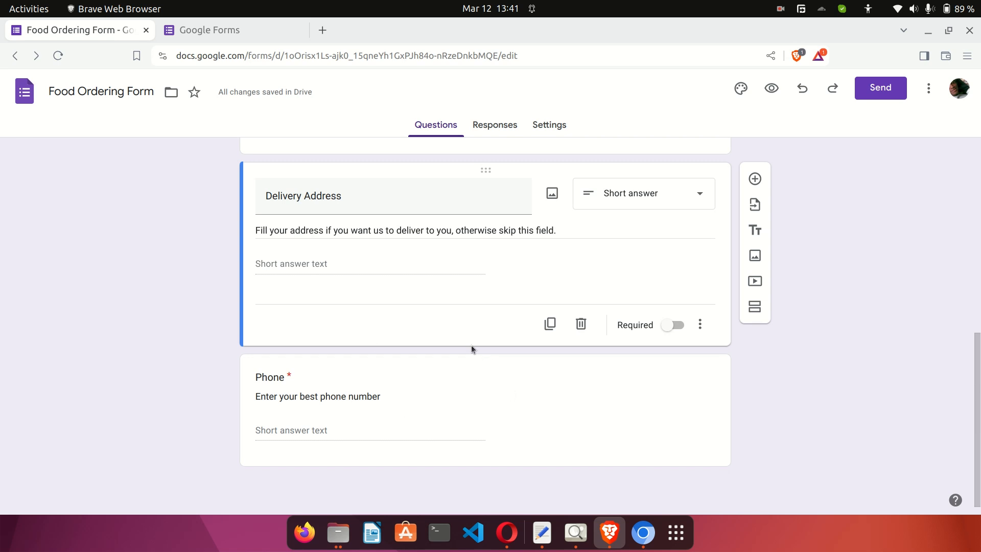
pyautogui.scroll(8, 471, 347)
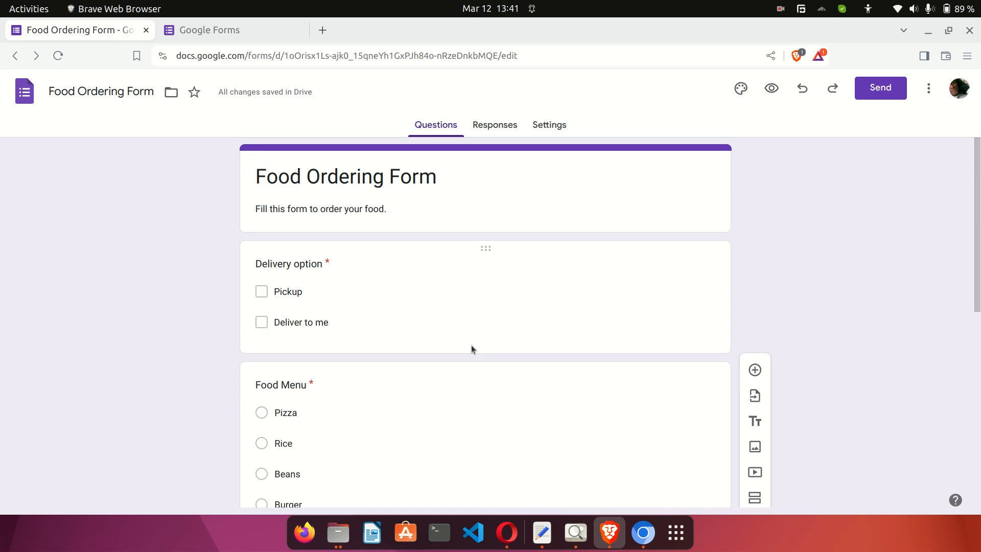
pyautogui.scroll(-2, 471, 345)
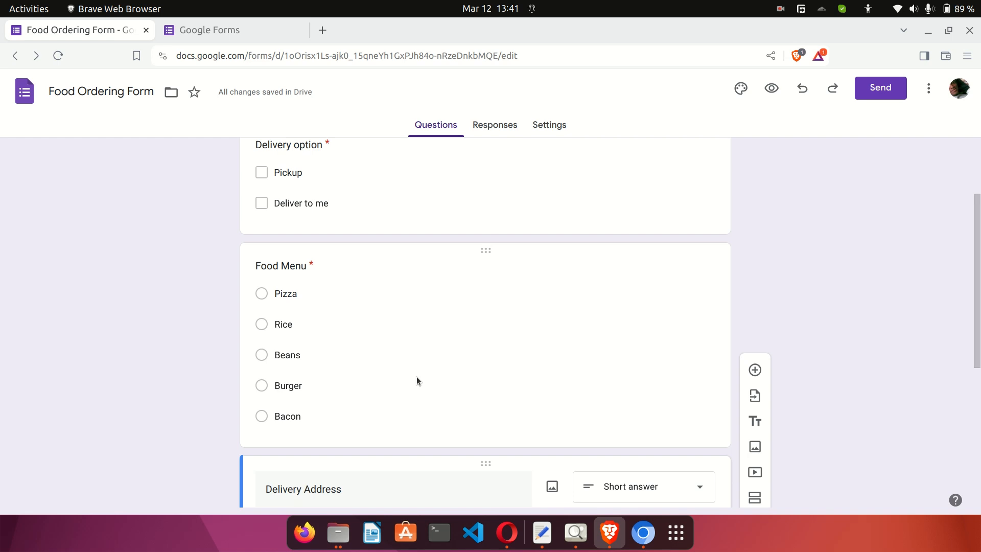
pyautogui.scroll(2, 630, 302)
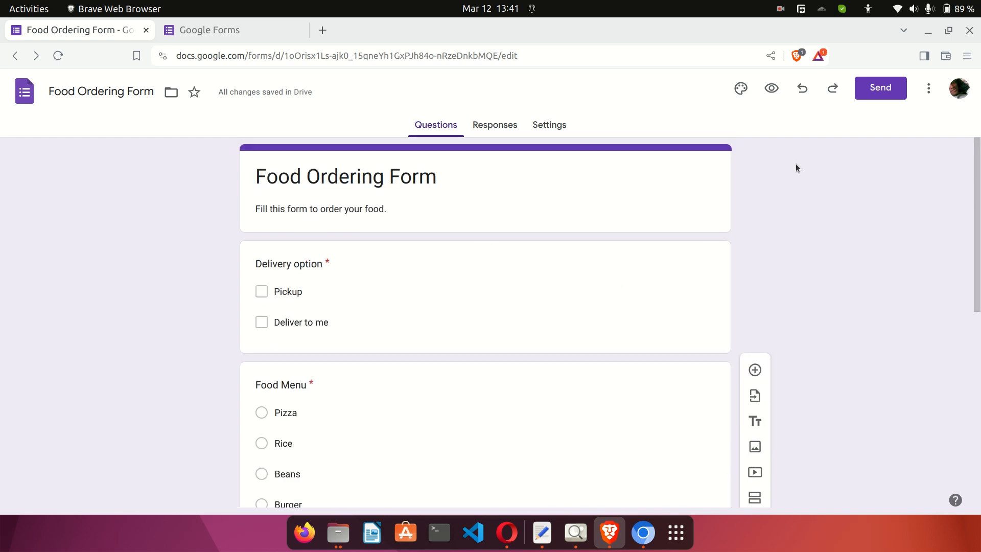
# Open the form preview and try ticking Pickup and Deliver to me.
pyautogui.click(770, 91)
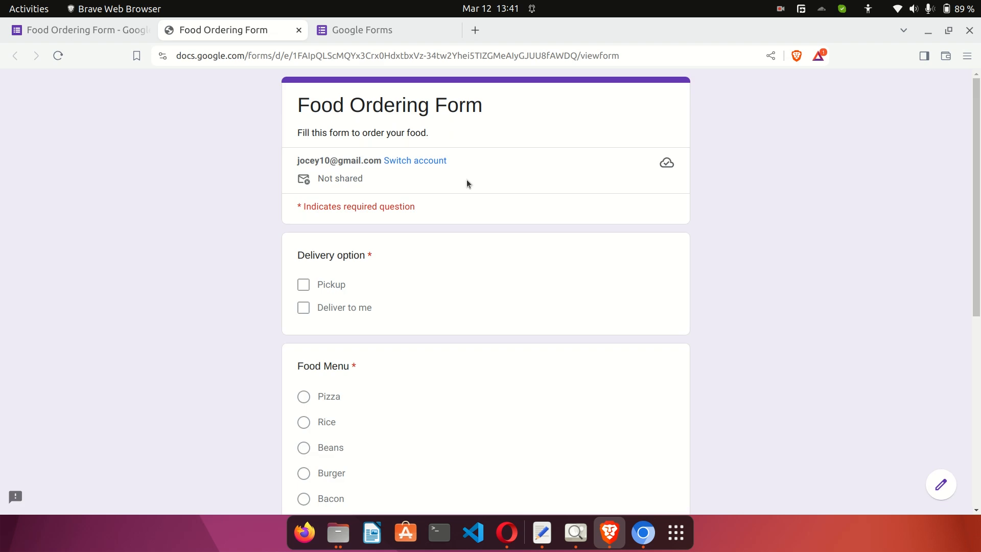
pyautogui.scroll(-3, 467, 179)
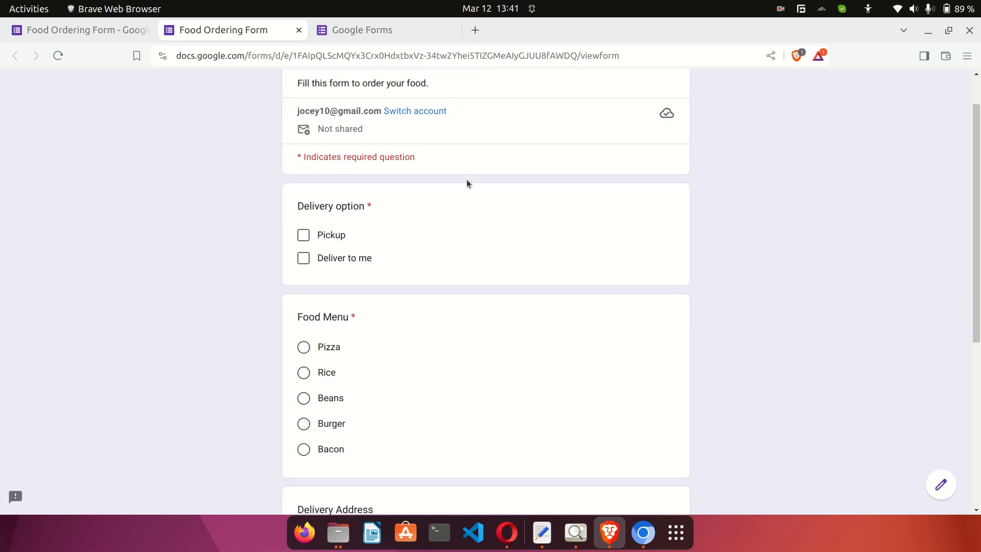
pyautogui.scroll(3, 467, 184)
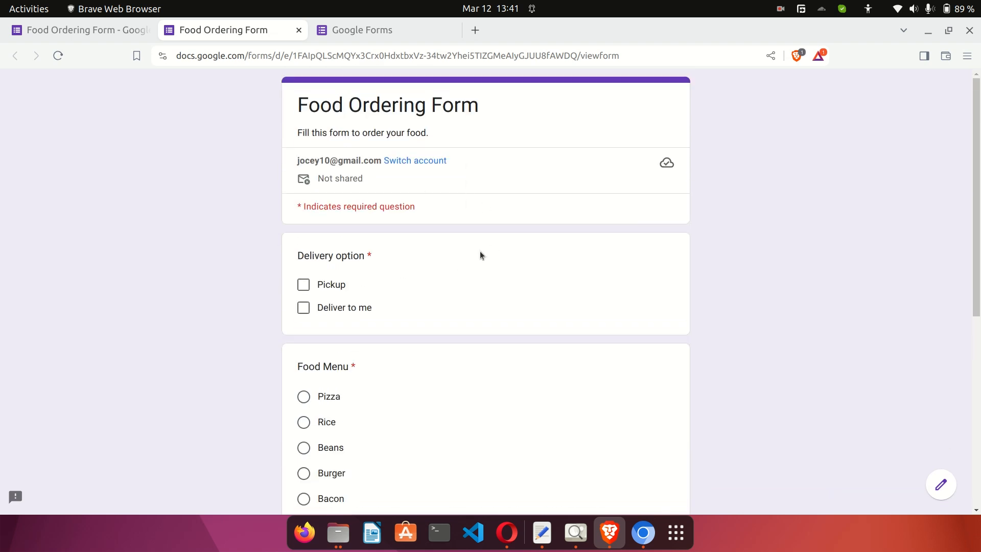
pyautogui.click(308, 287)
pyautogui.click(304, 307)
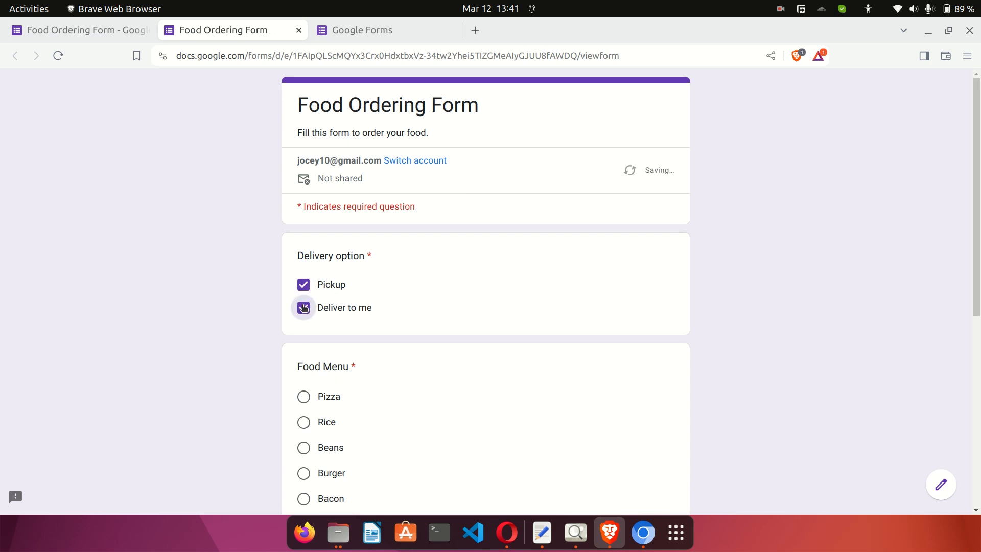
pyautogui.click(304, 307)
# Try each Food Menu dish in the preview, settling on Burger.
pyautogui.scroll(-2, 386, 305)
pyautogui.click(303, 283)
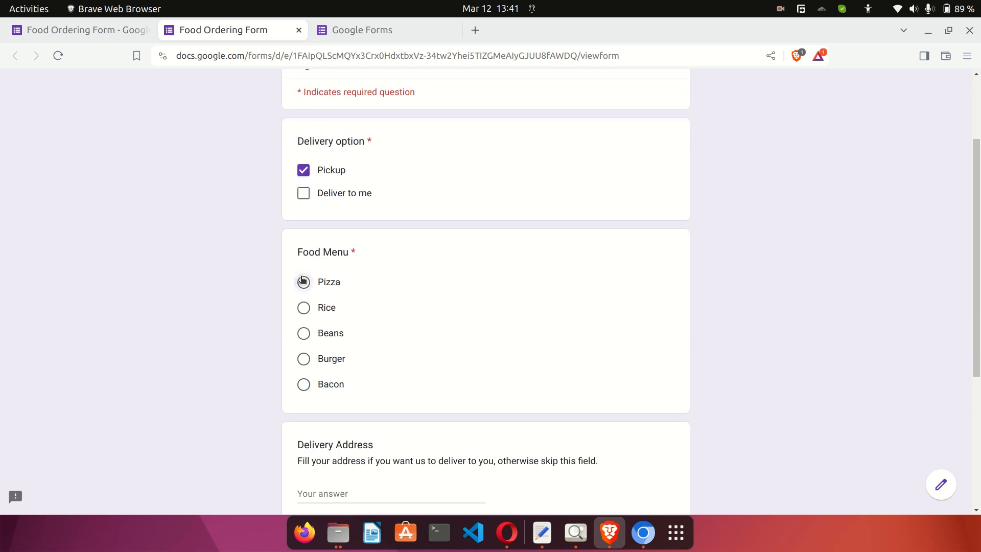
pyautogui.click(303, 306)
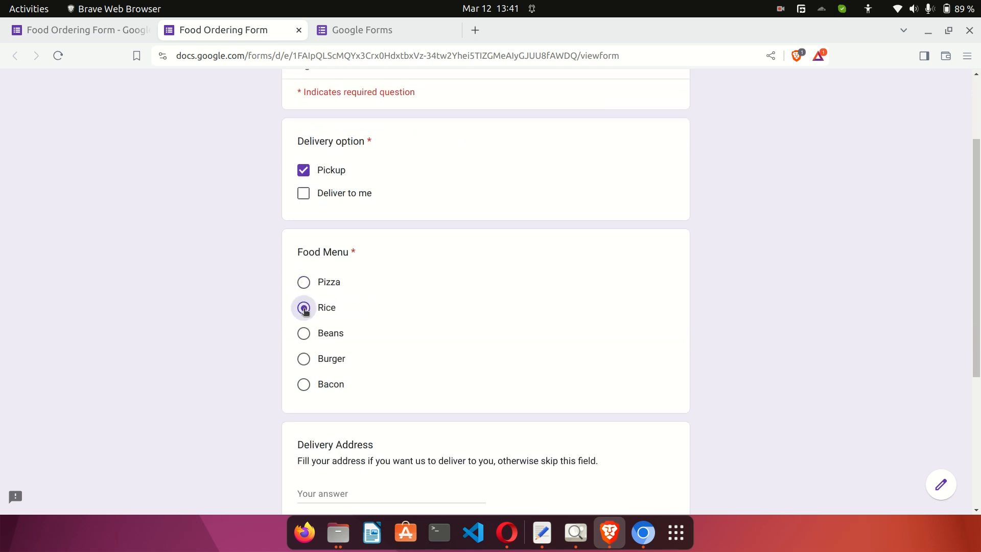
pyautogui.click(304, 334)
pyautogui.click(305, 362)
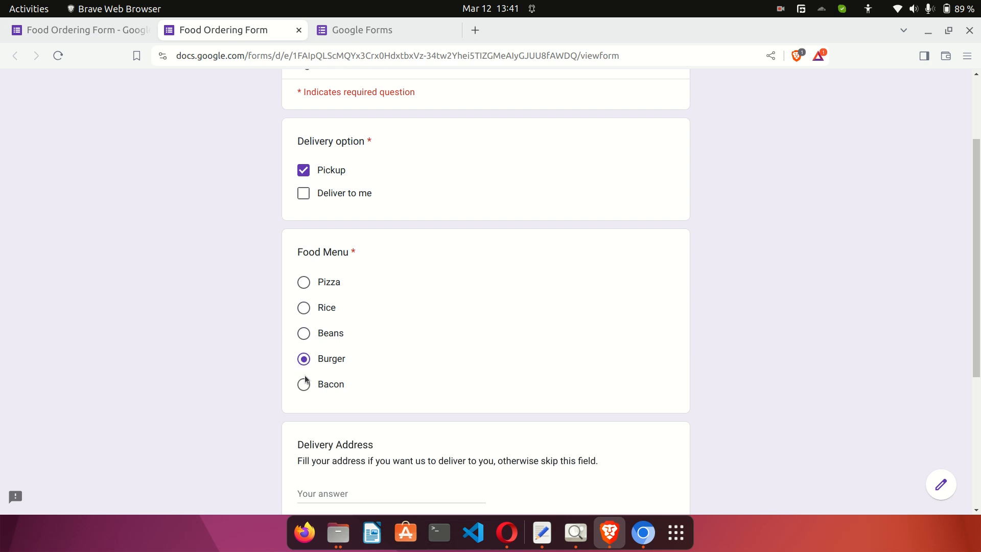
pyautogui.click(304, 385)
pyautogui.click(303, 360)
# Try the address and phone fields, then tick both Pickup and Deliver to me.
pyautogui.scroll(-3, 453, 344)
pyautogui.click(369, 300)
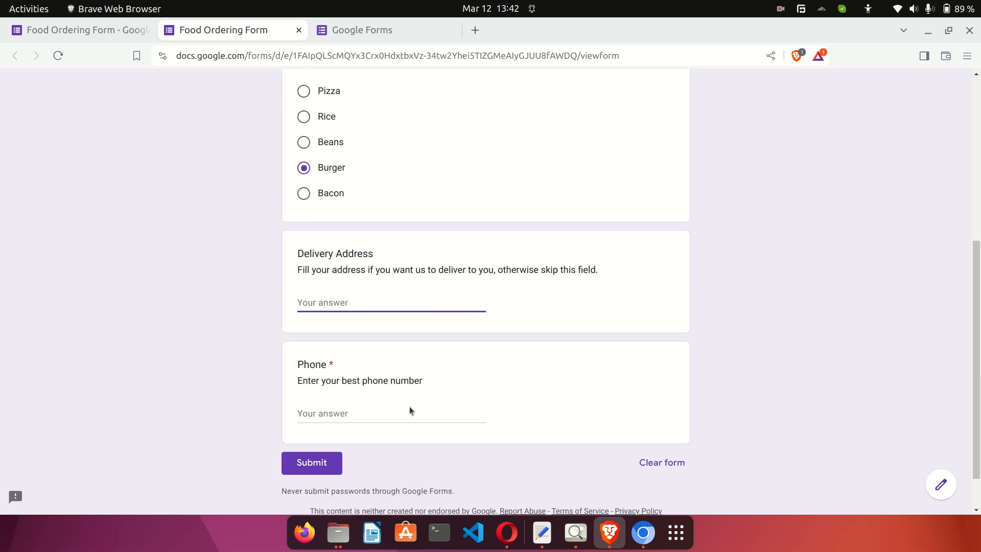
pyautogui.click(356, 413)
pyautogui.scroll(6, 503, 343)
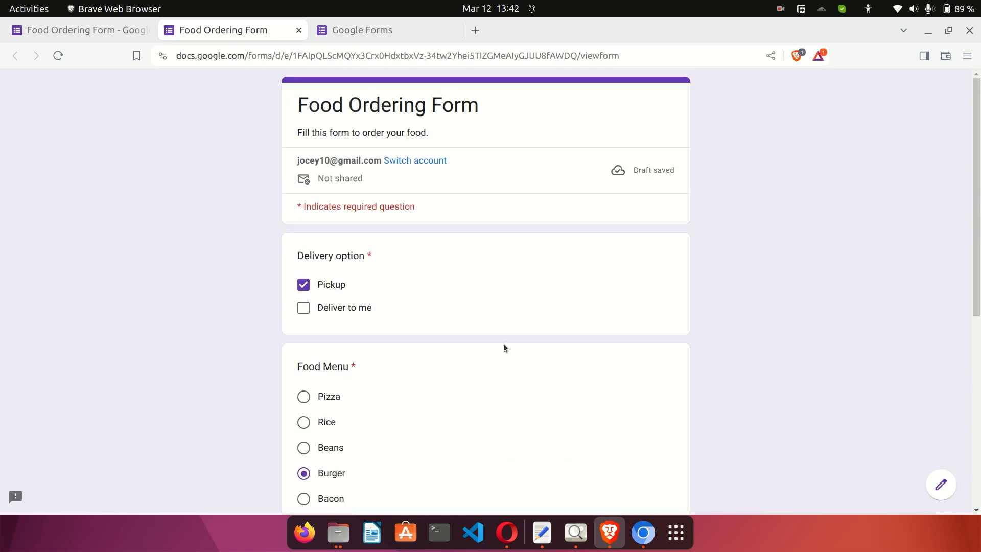
pyautogui.click(424, 281)
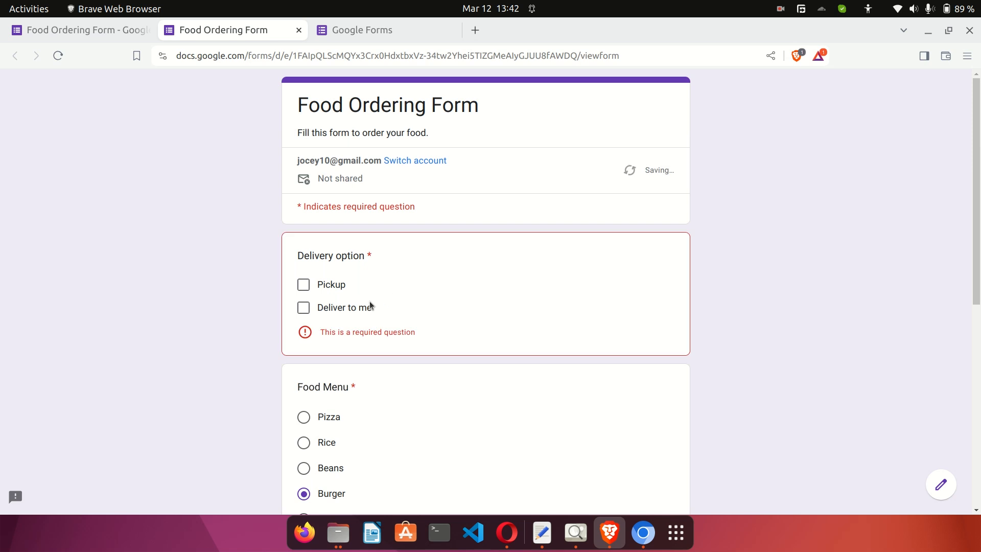
pyautogui.click(302, 284)
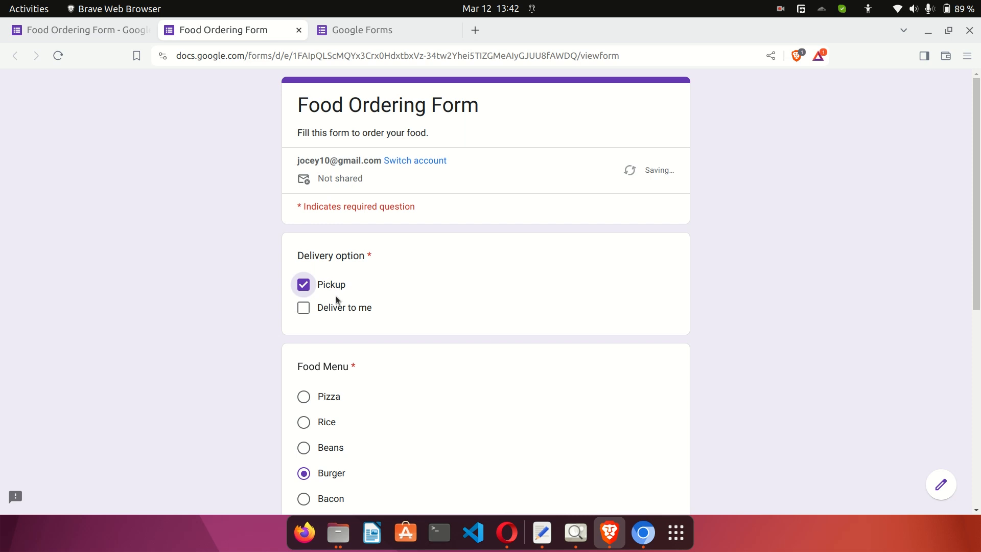
pyautogui.click(326, 308)
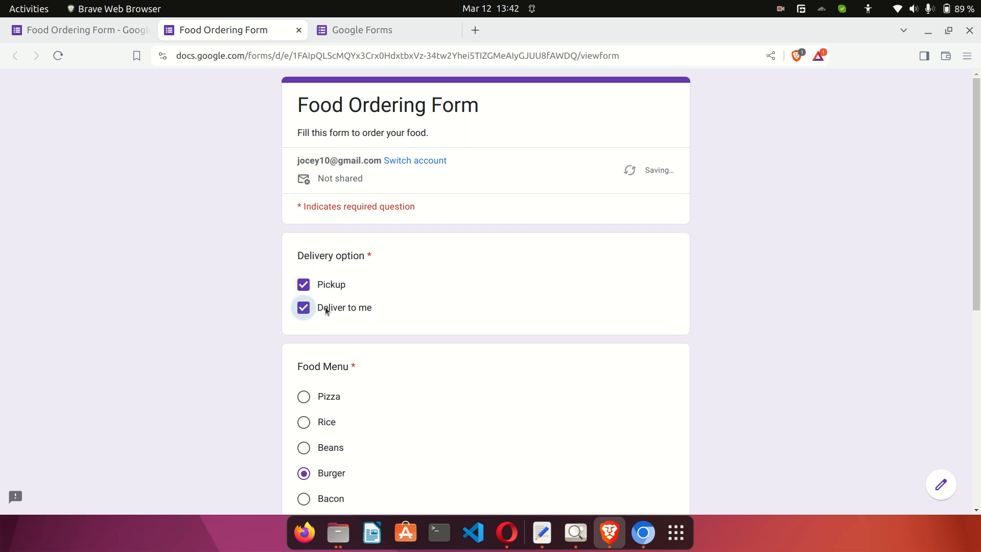
pyautogui.doubleClick(350, 255)
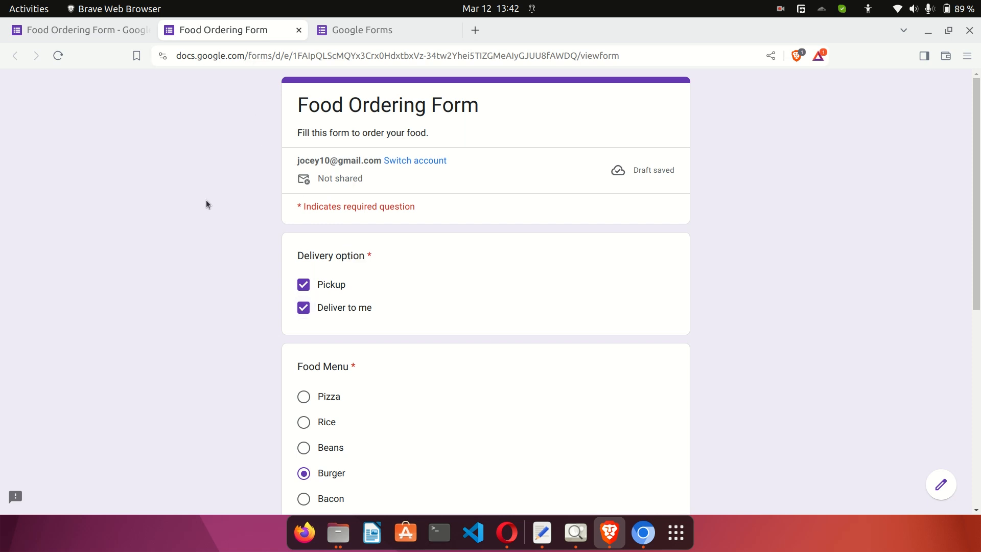
# Add a 'Select at most 1' response validation rule to Delivery option, then return to the preview.
pyautogui.click(100, 37)
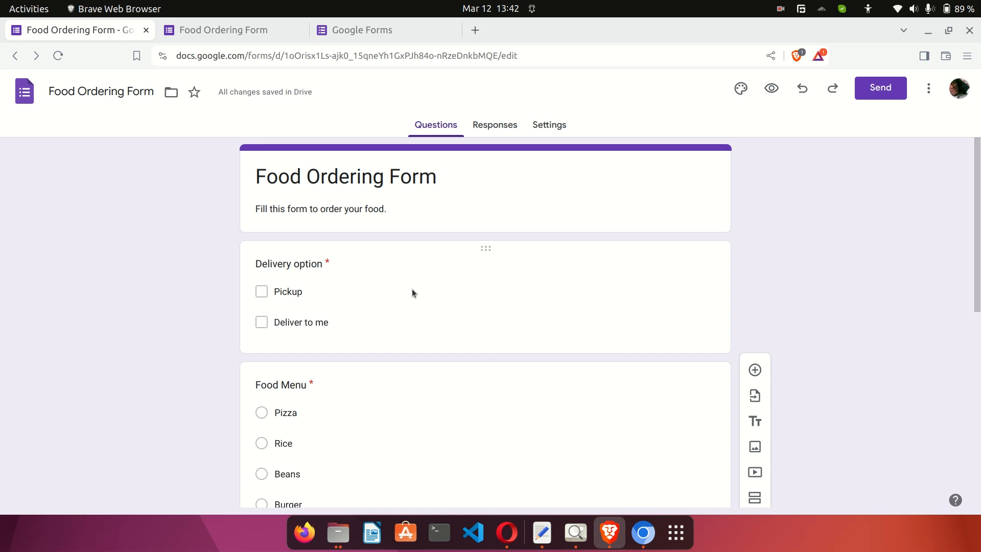
pyautogui.click(421, 297)
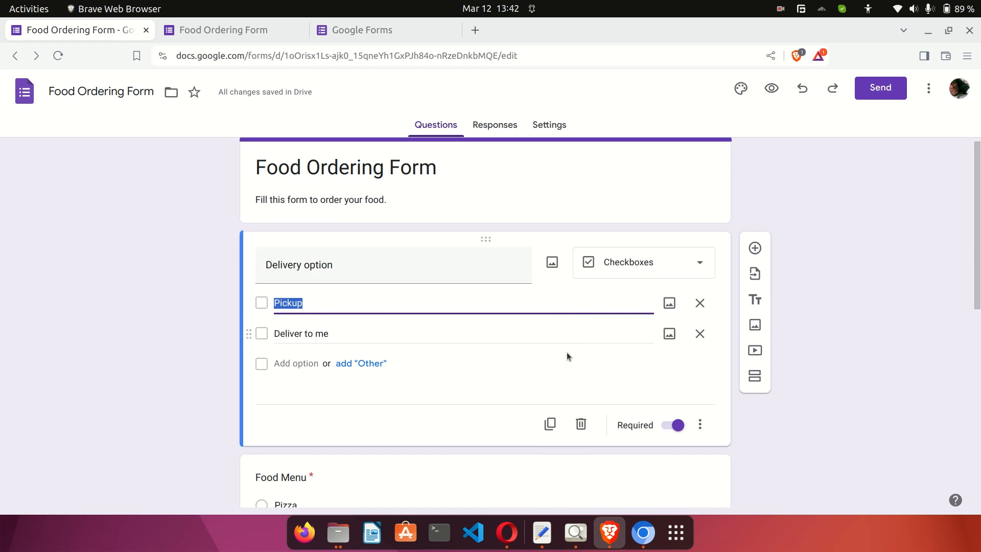
pyautogui.click(700, 424)
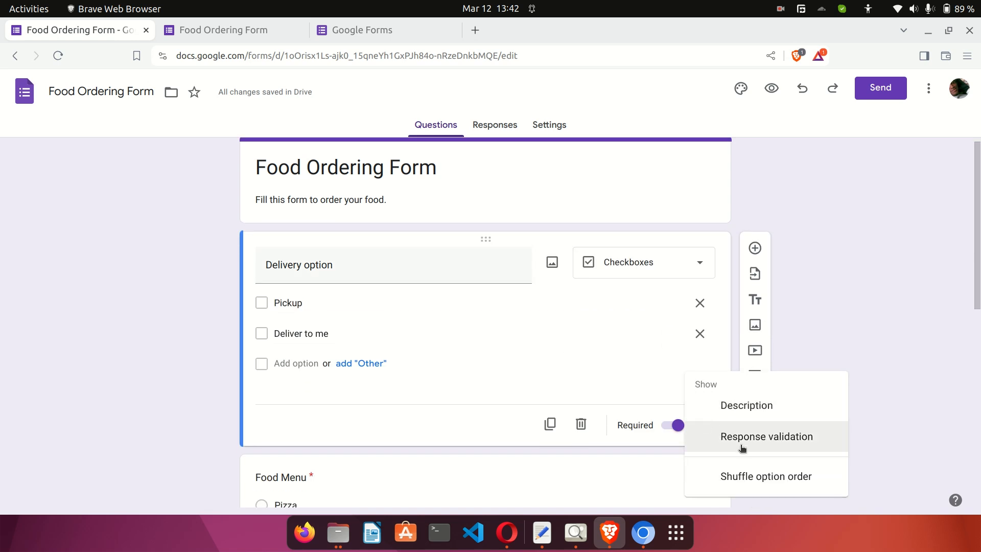
pyautogui.click(758, 441)
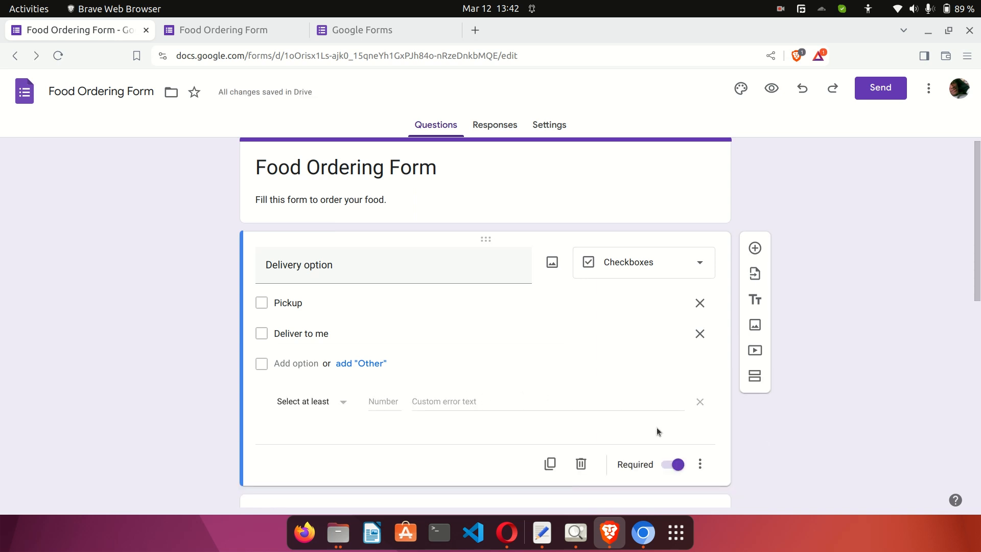
pyautogui.click(699, 459)
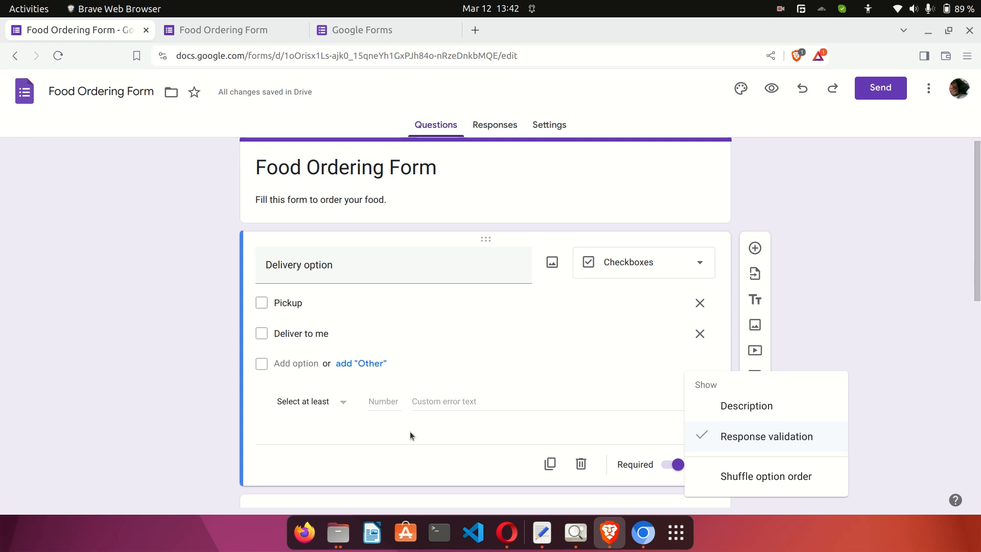
pyautogui.click(366, 427)
pyautogui.click(332, 404)
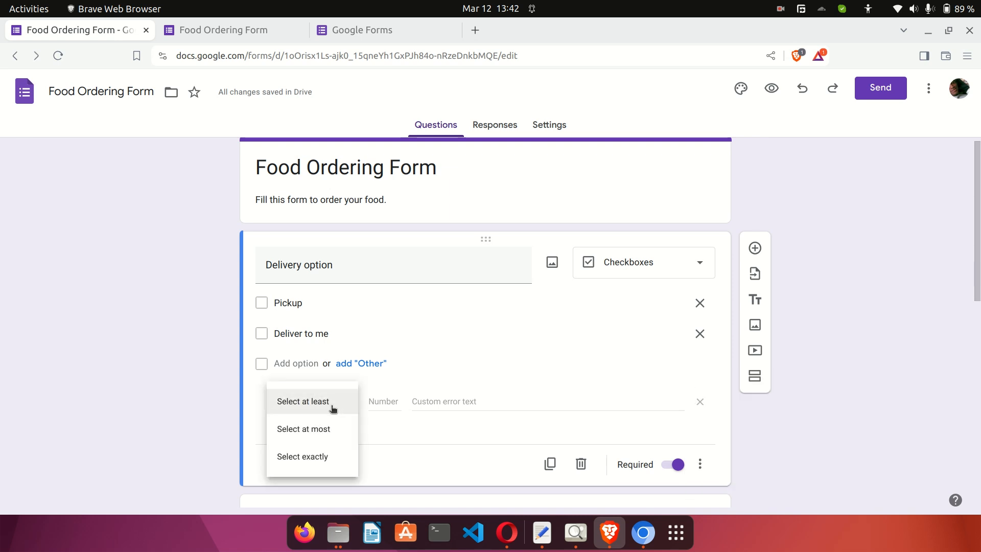
pyautogui.click(329, 431)
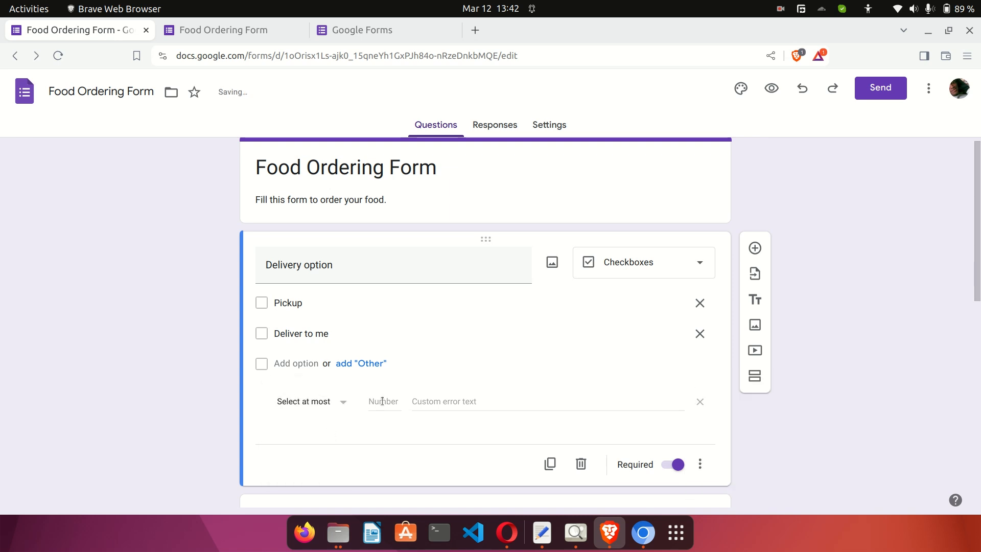
pyautogui.write('1')
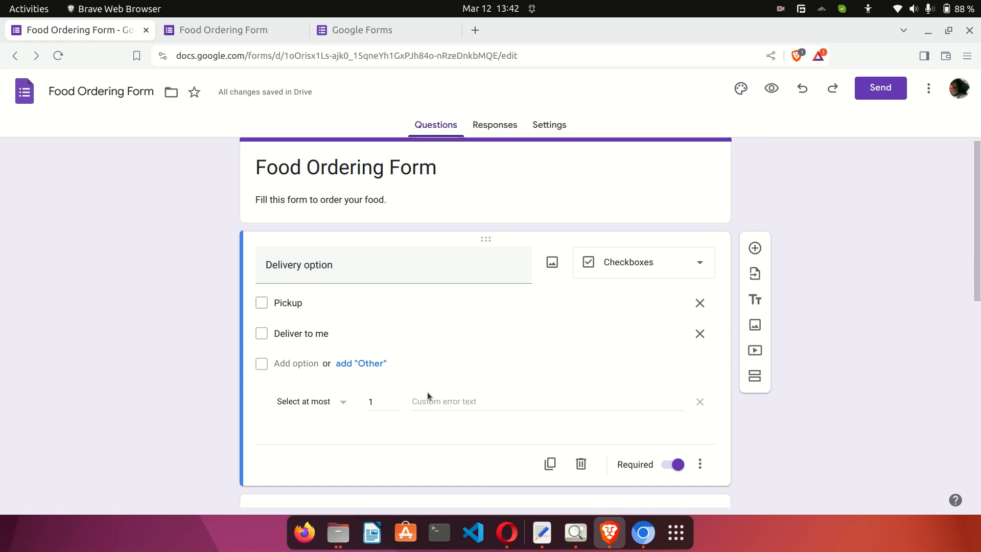
pyautogui.click(237, 34)
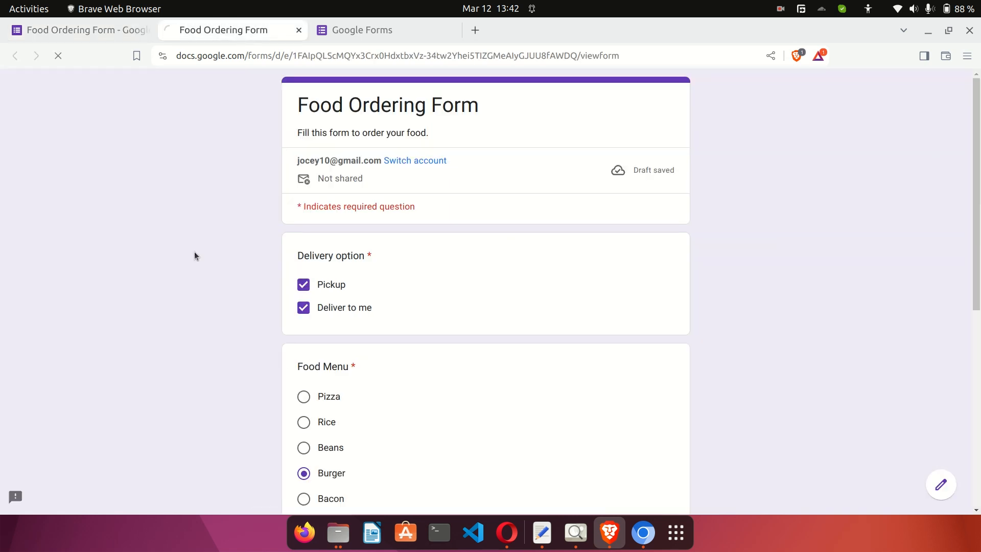
# Clear the delivery ticks and reload the preview, restoring the saved draft.
pyautogui.click(304, 308)
pyautogui.click(306, 289)
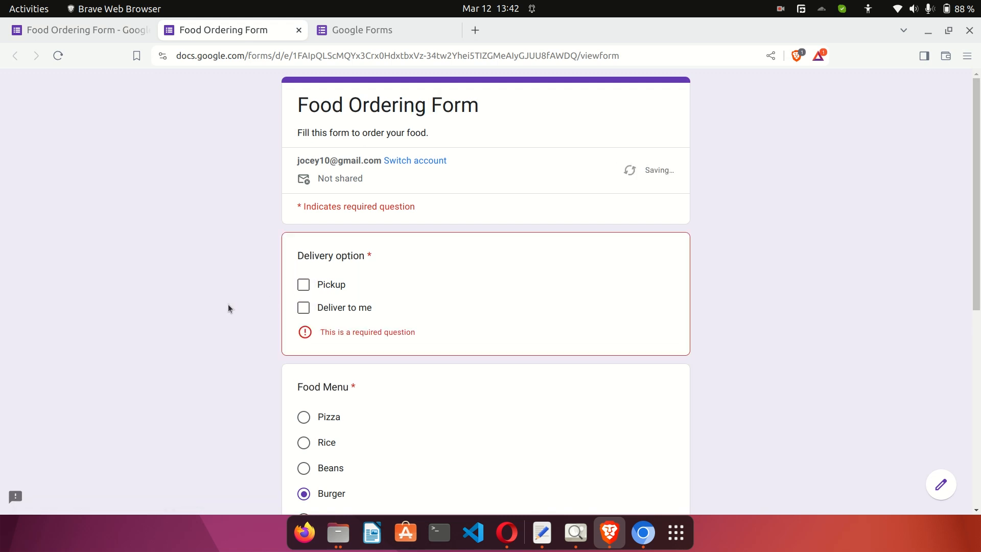
pyautogui.press('F5')
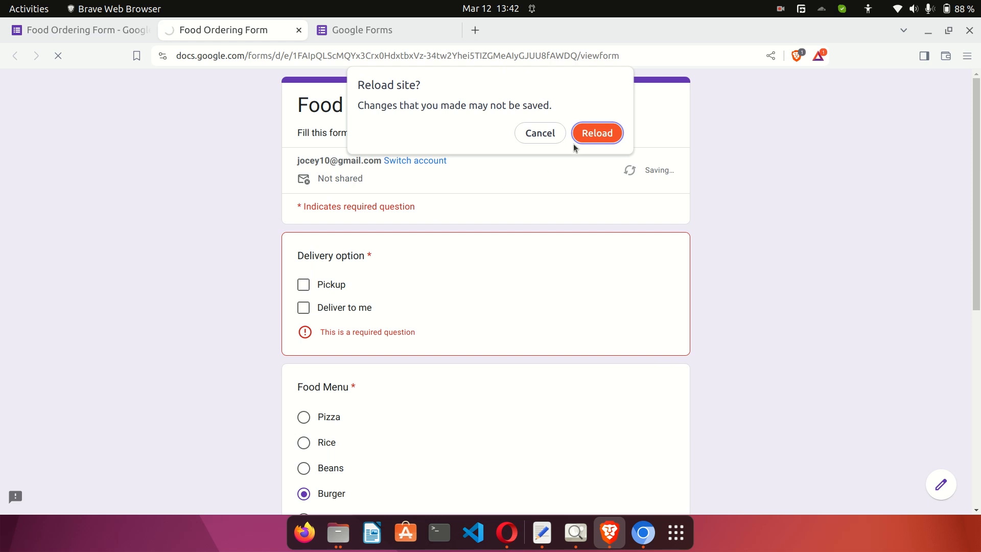
pyautogui.click(584, 134)
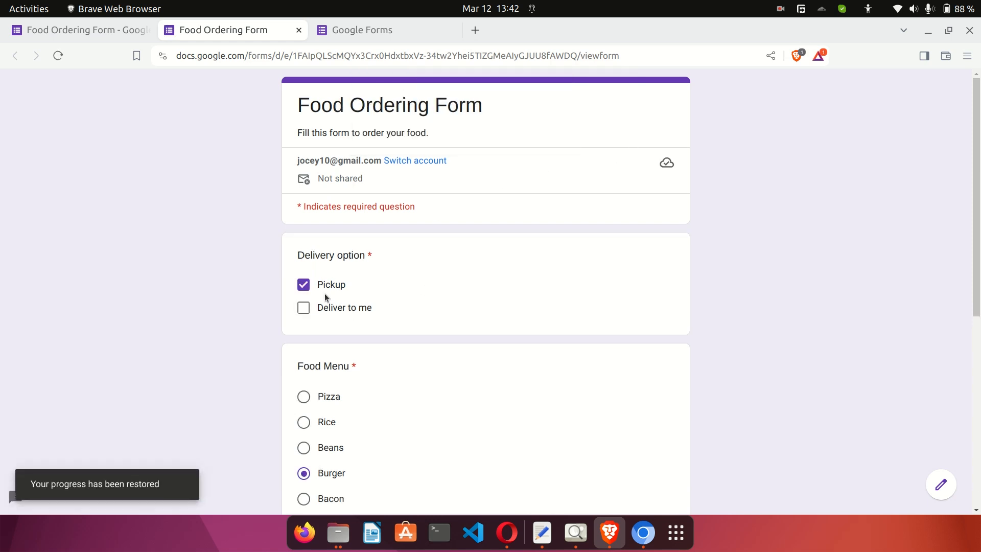
pyautogui.click(303, 313)
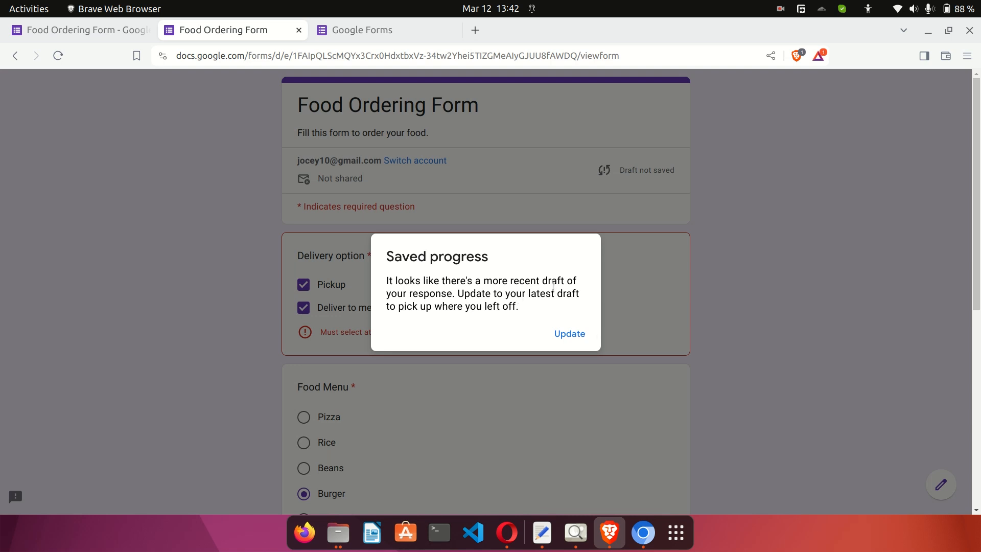
pyautogui.click(577, 335)
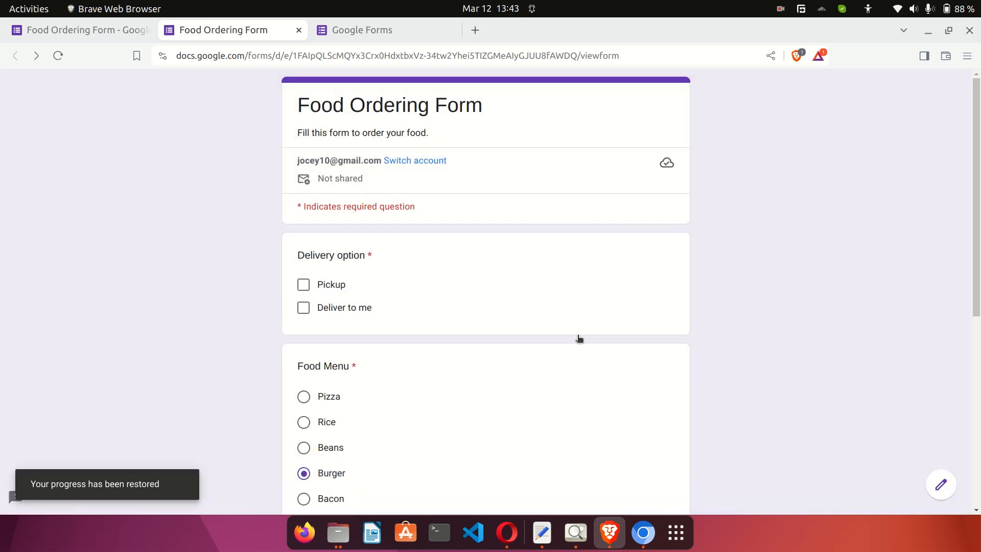
# Tick both delivery options to trigger the at-most-one error, then leave only Pickup ticked.
pyautogui.click(305, 288)
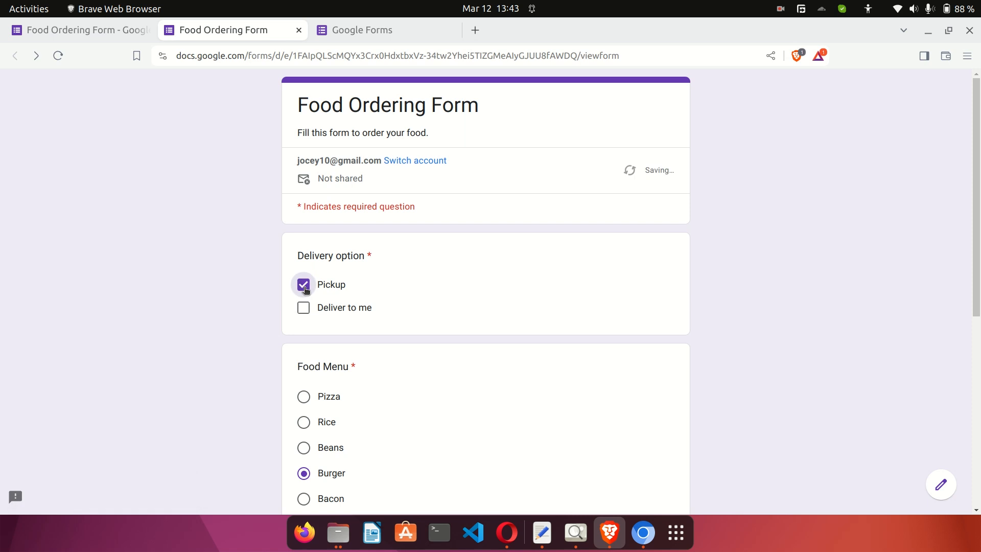
pyautogui.click(303, 308)
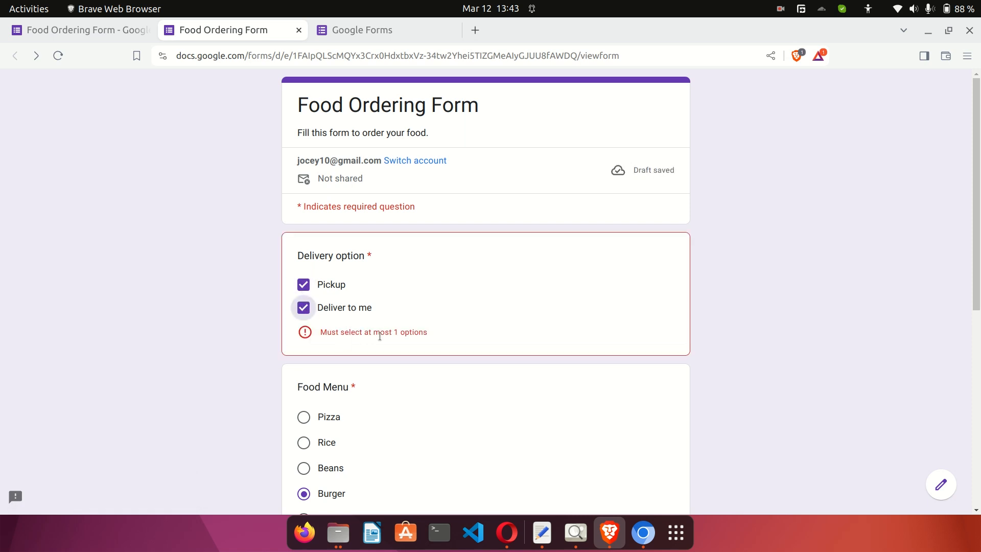
pyautogui.moveTo(447, 332); pyautogui.dragTo(320, 335)
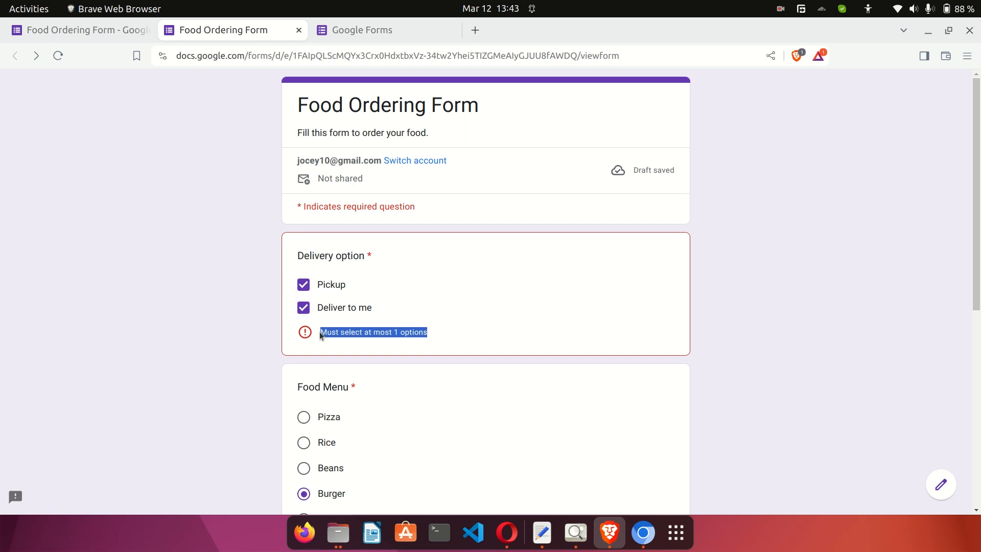
pyautogui.click(304, 285)
pyautogui.click(304, 310)
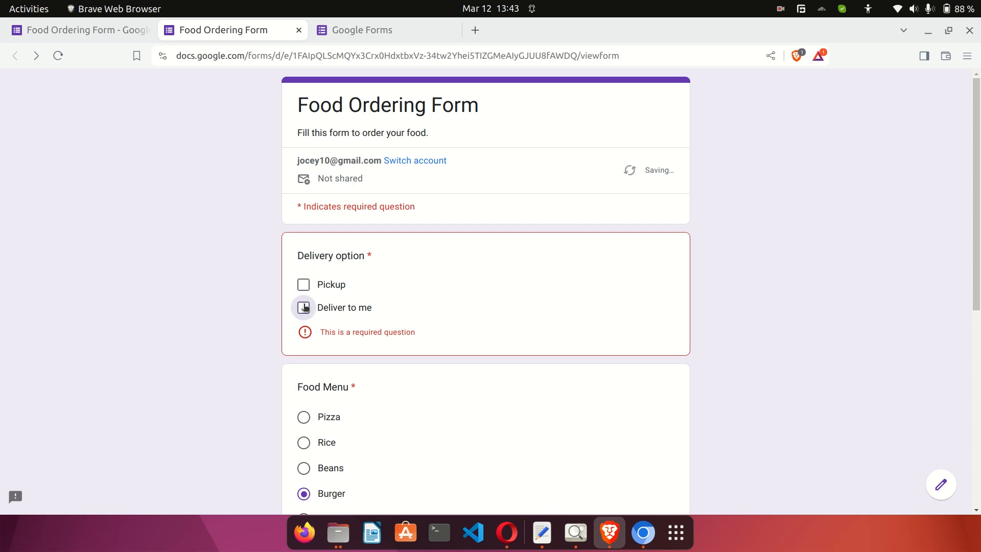
pyautogui.click(304, 285)
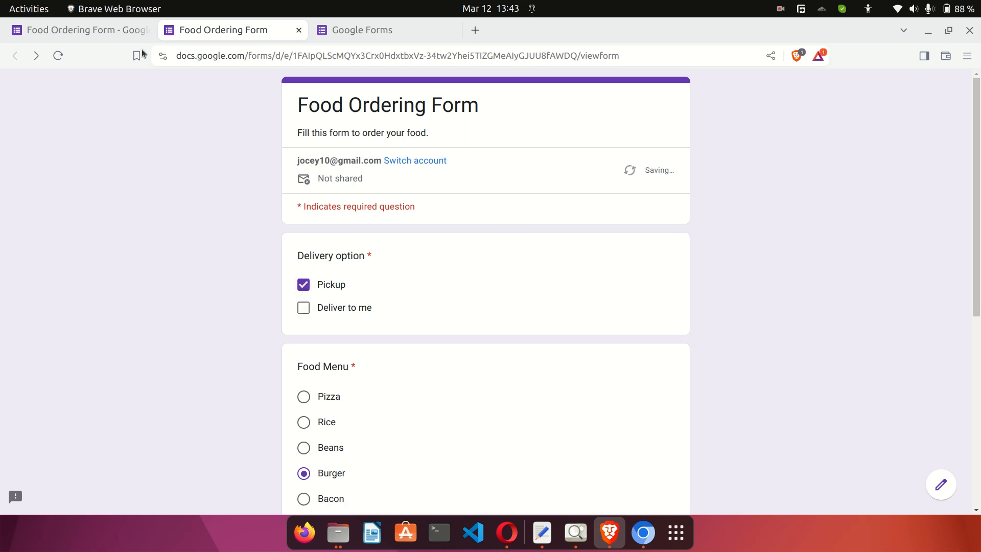
pyautogui.click(76, 30)
# Check the Delivery option question type, leaving it as Checkboxes.
pyautogui.click(646, 271)
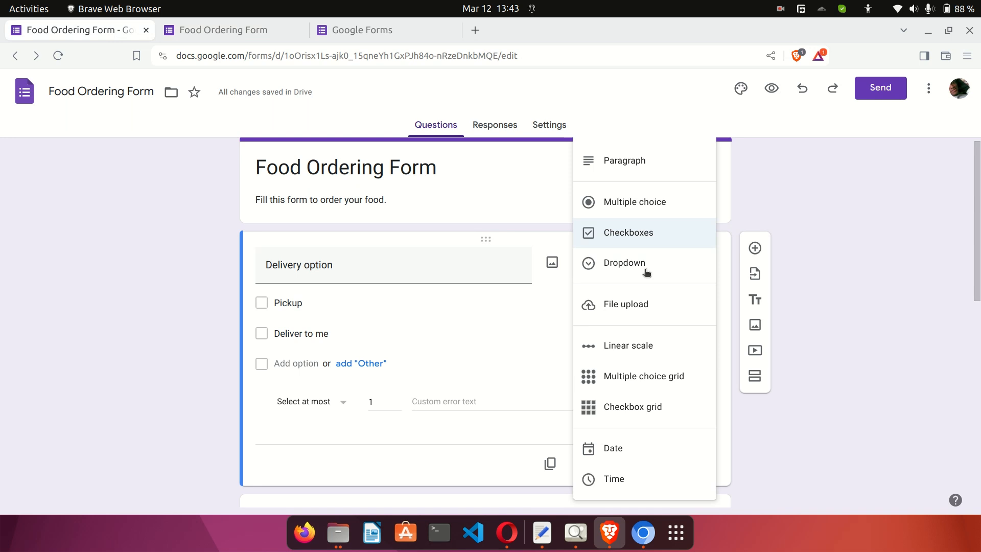
pyautogui.scroll(-1, 653, 366)
pyautogui.scroll(1, 654, 365)
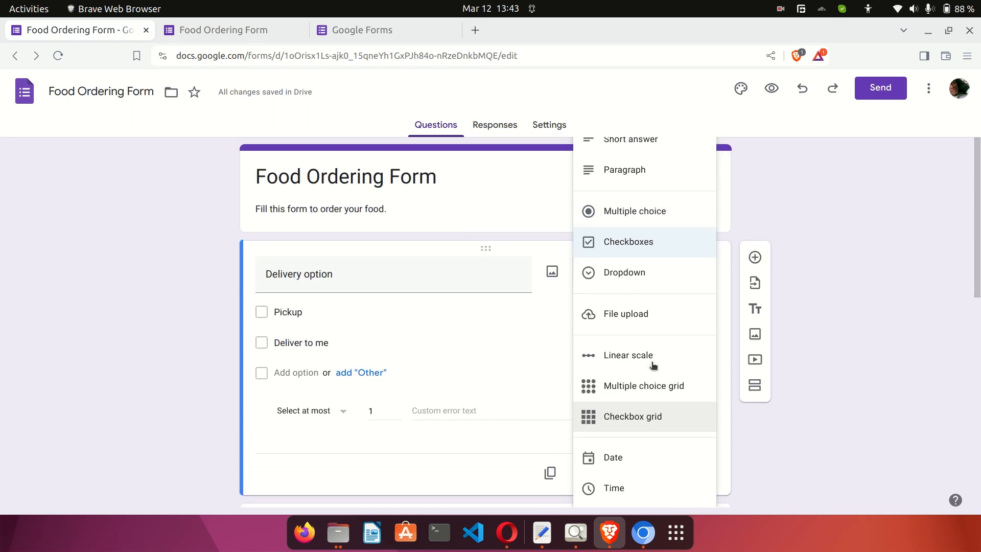
pyautogui.click(831, 215)
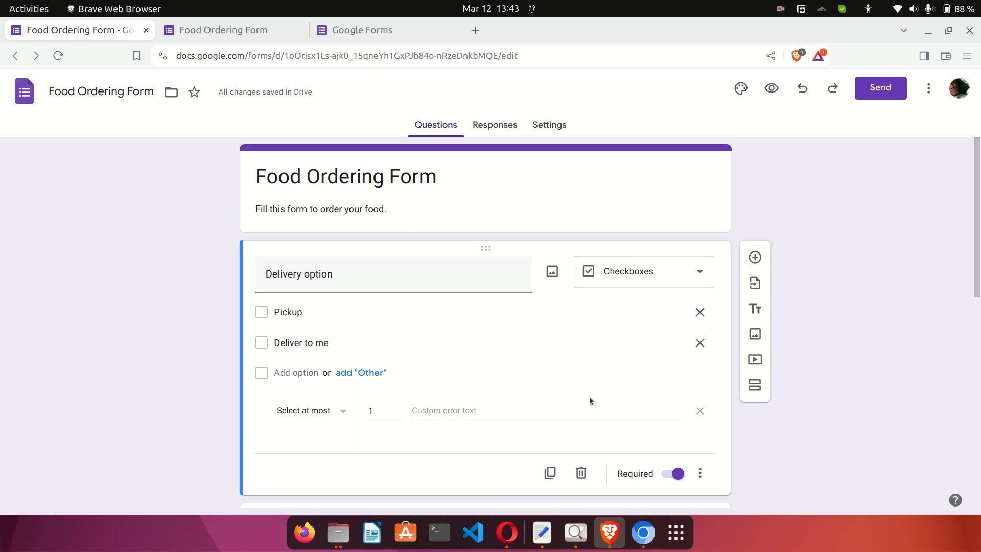
pyautogui.scroll(-5, 589, 398)
# Change the Food Menu question type to Checkboxes.
pyautogui.click(504, 359)
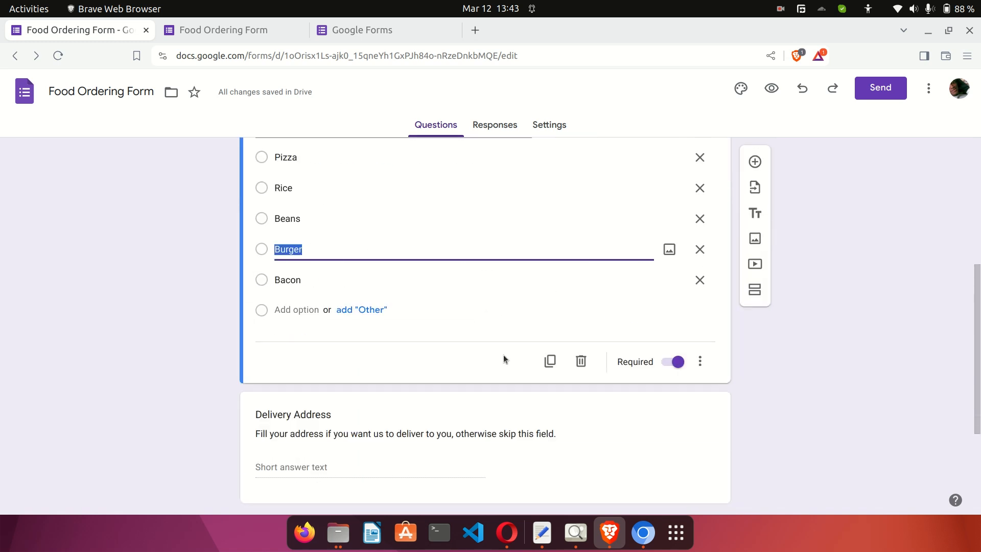
pyautogui.click(700, 361)
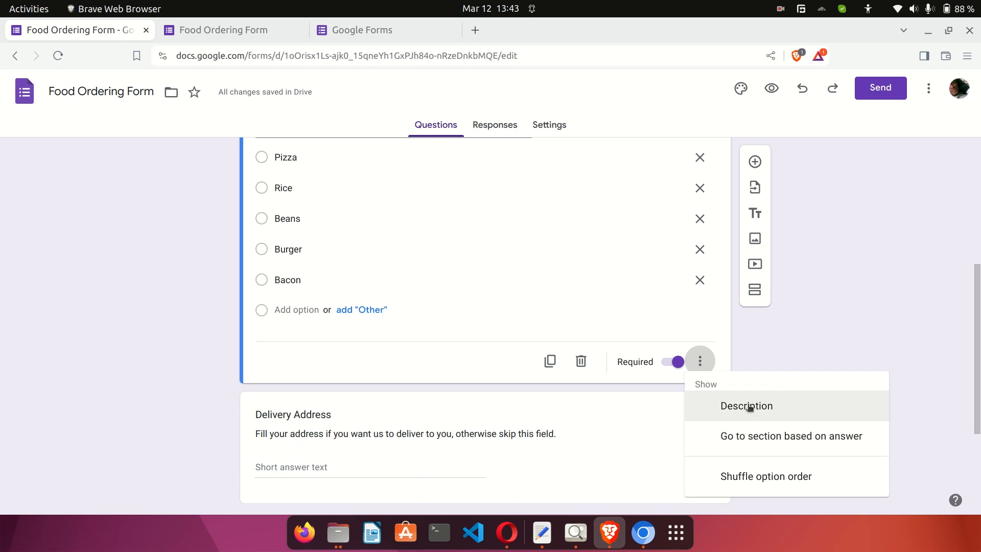
pyautogui.click(617, 294)
pyautogui.scroll(3, 617, 295)
pyautogui.click(648, 306)
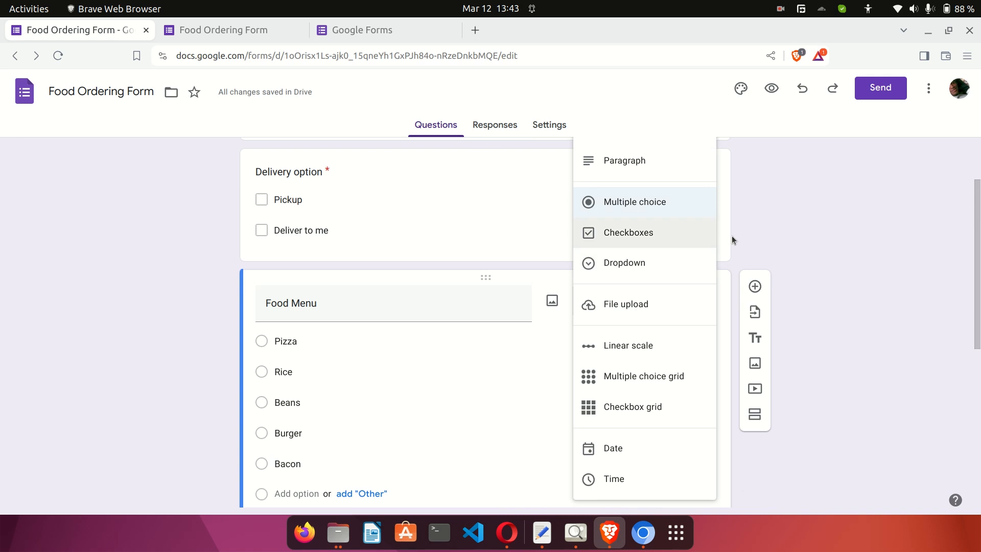
pyautogui.click(653, 235)
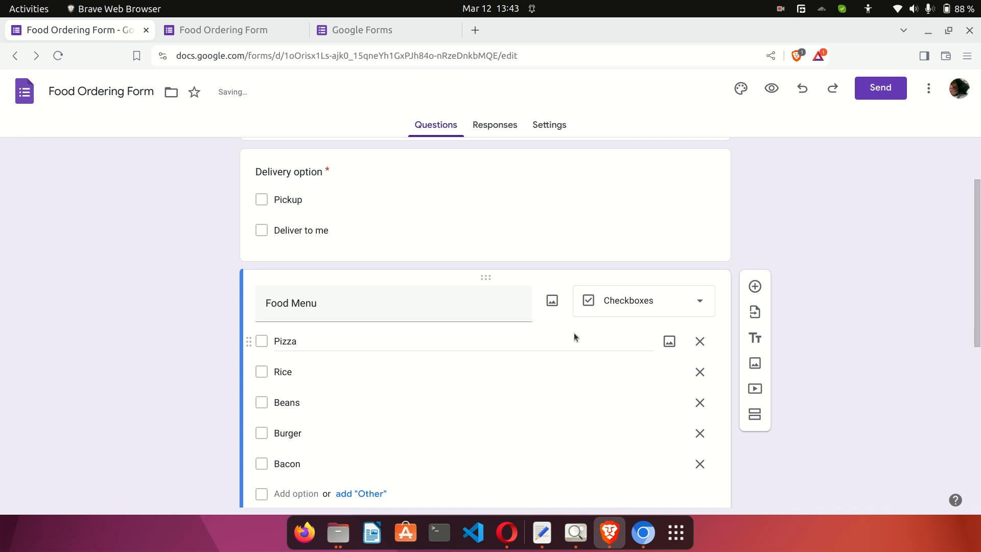
pyautogui.scroll(-4, 574, 336)
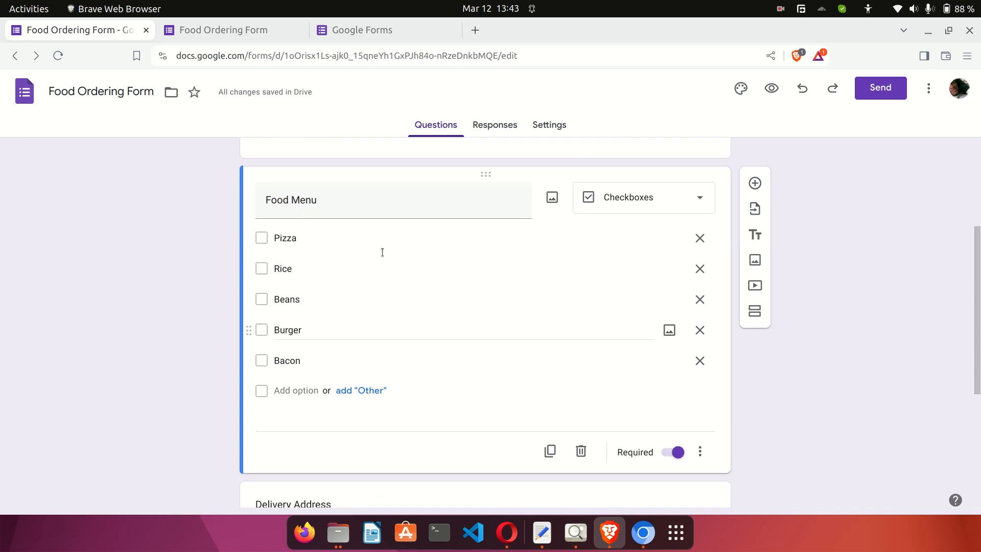
# Preview the form and tick Beans and Rice in the Food Menu alongside Burger.
pyautogui.click(771, 87)
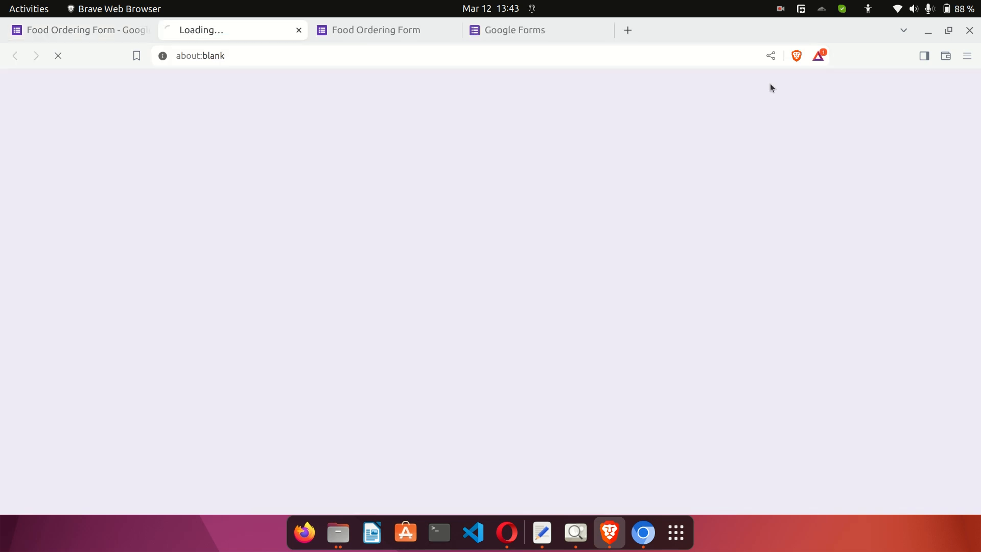
pyautogui.scroll(-3, 177, 314)
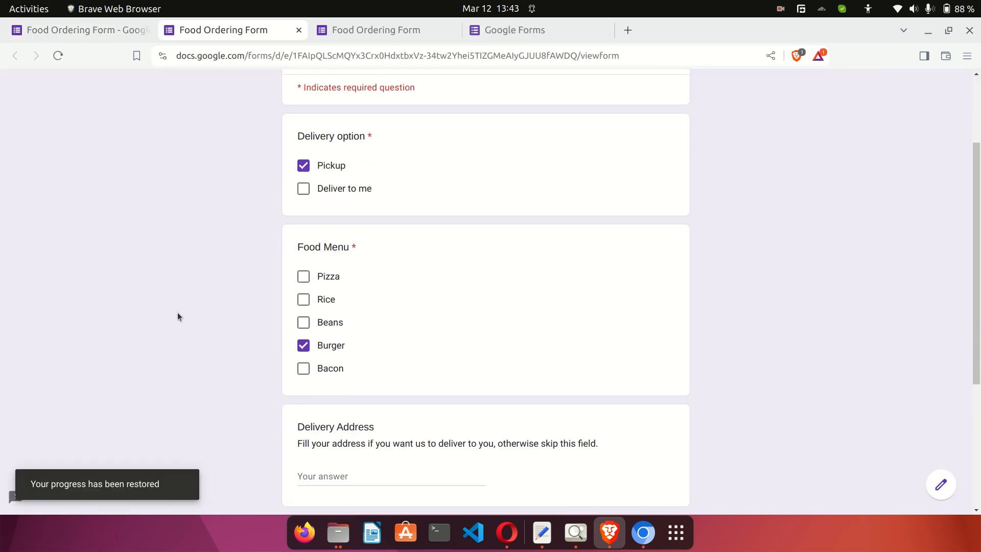
pyautogui.click(304, 300)
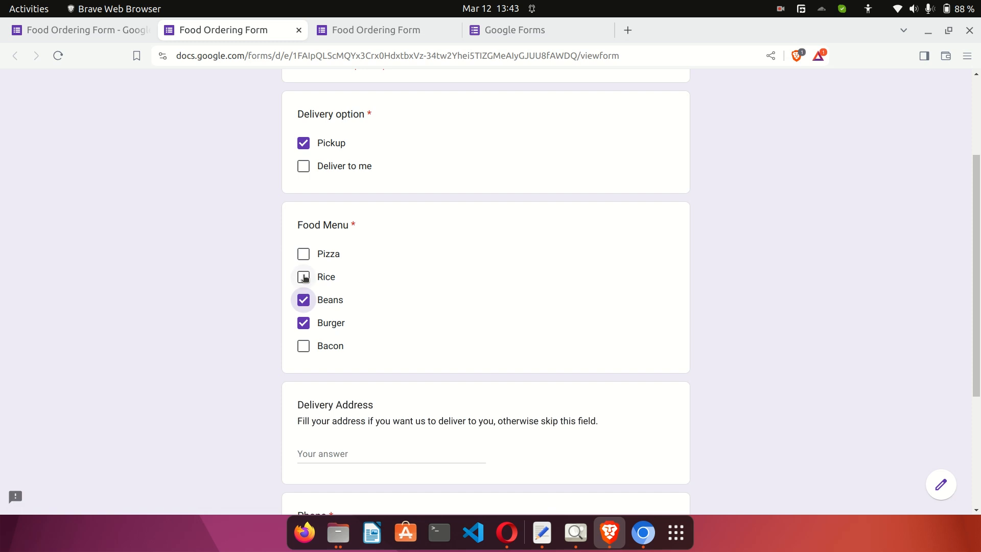
pyautogui.click(303, 277)
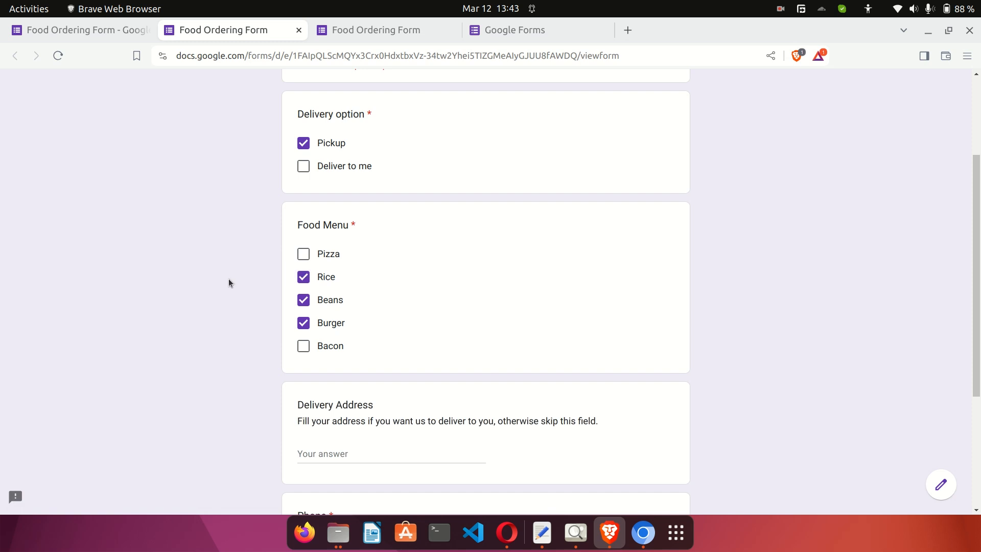
pyautogui.scroll(3, 229, 282)
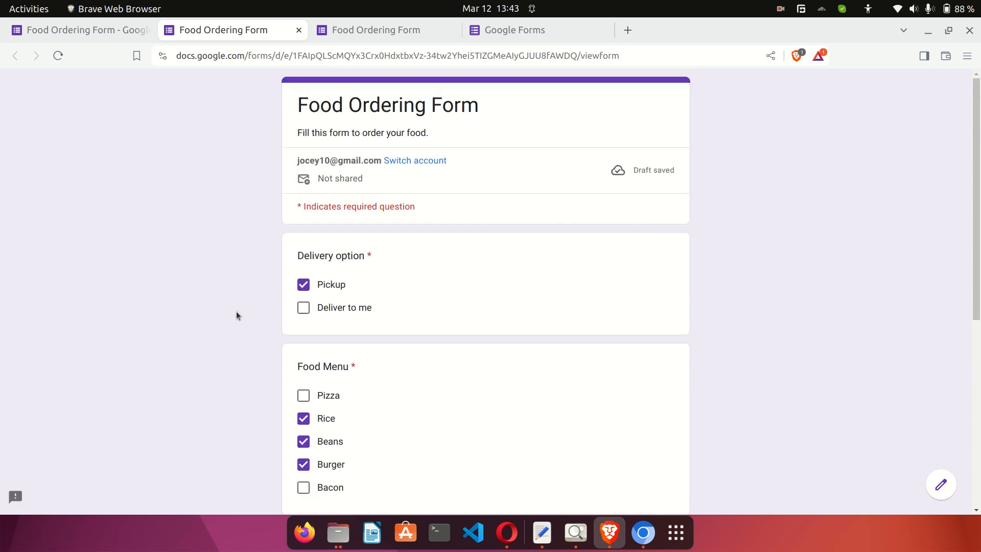
pyautogui.click(110, 25)
# Keep Food Menu as Checkboxes and switch Delivery option to a Dropdown question.
pyautogui.scroll(3, 587, 292)
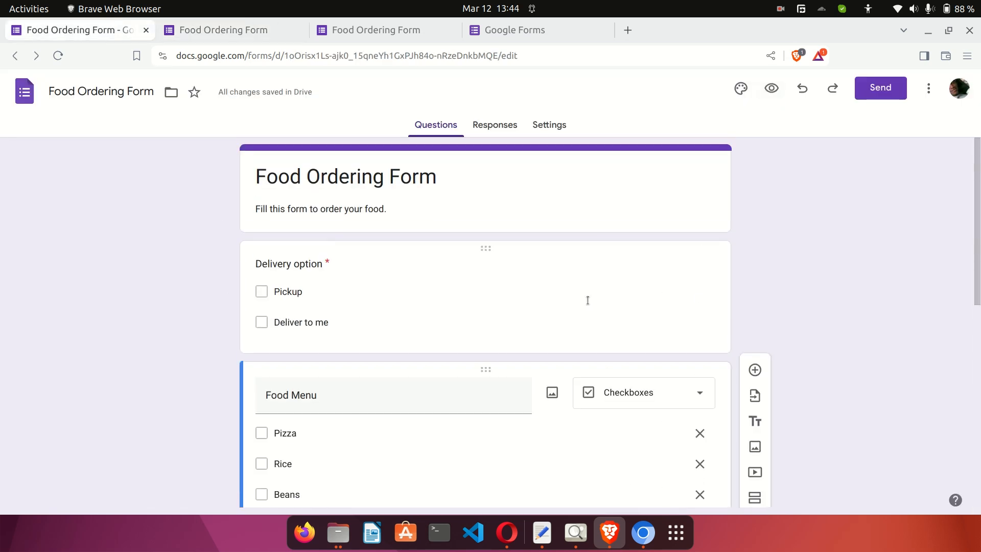
pyautogui.scroll(-2, 640, 387)
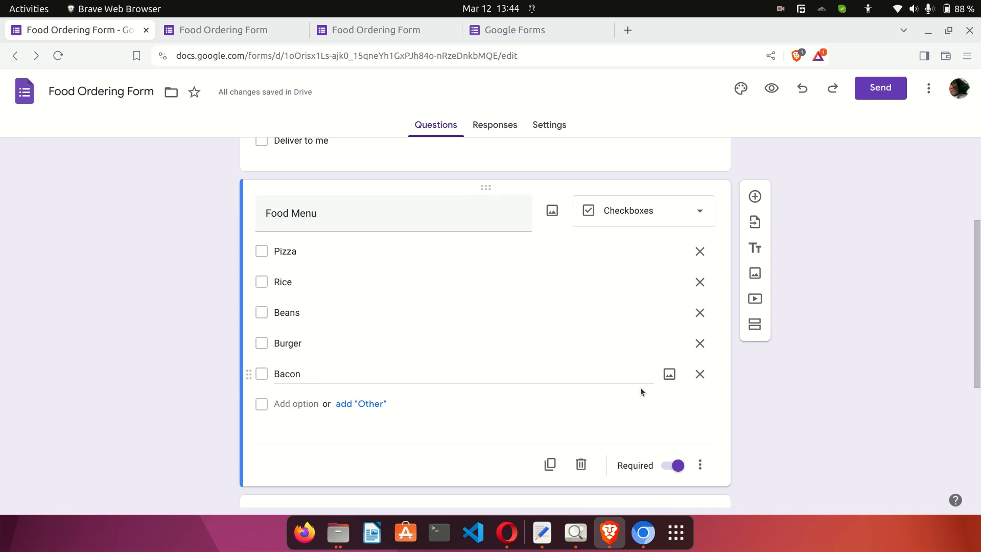
pyautogui.click(610, 215)
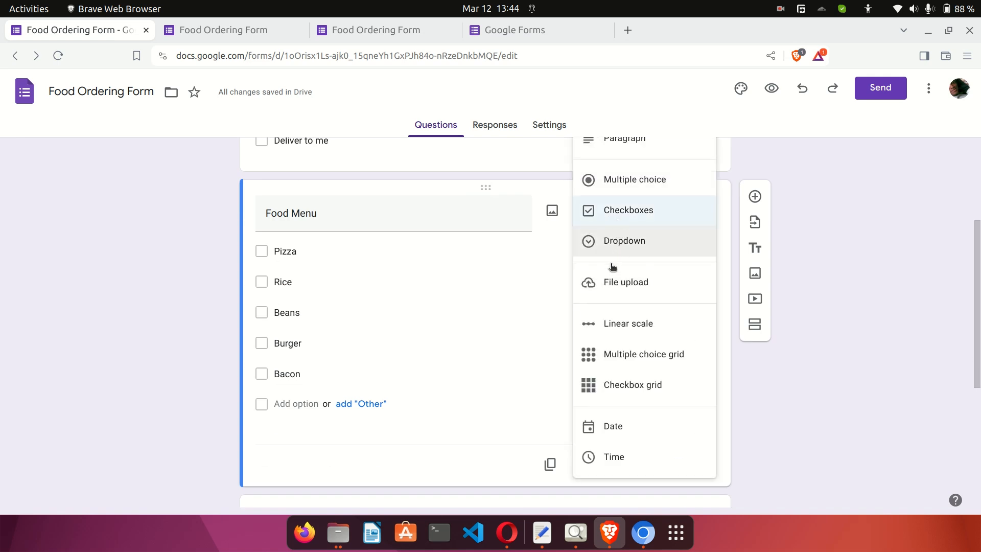
pyautogui.click(870, 184)
pyautogui.scroll(5, 869, 186)
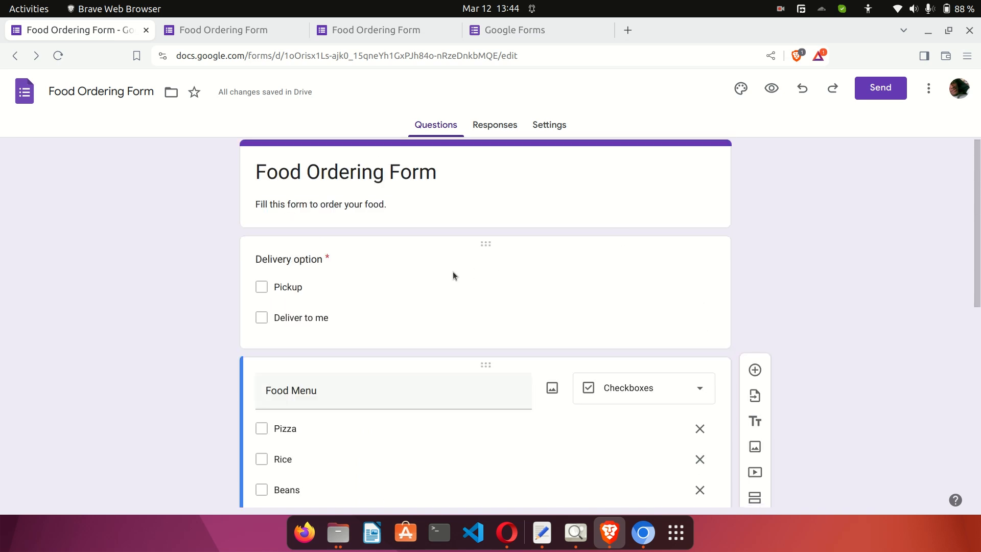
pyautogui.click(492, 272)
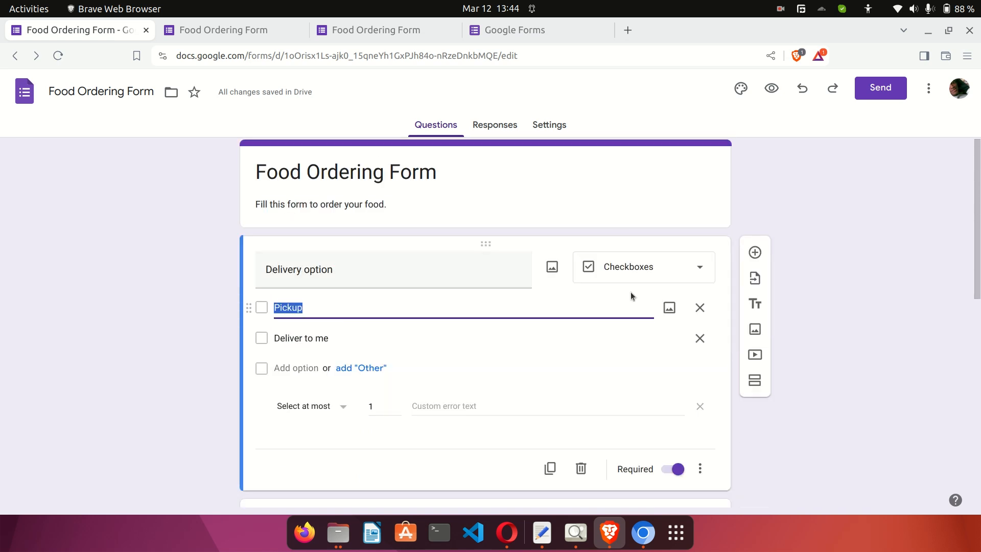
pyautogui.click(623, 275)
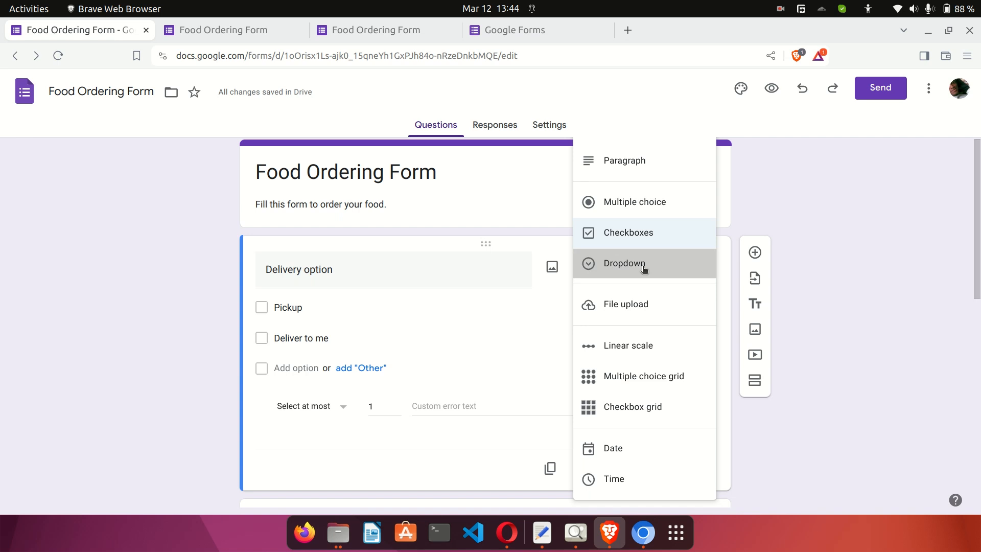
pyautogui.click(642, 267)
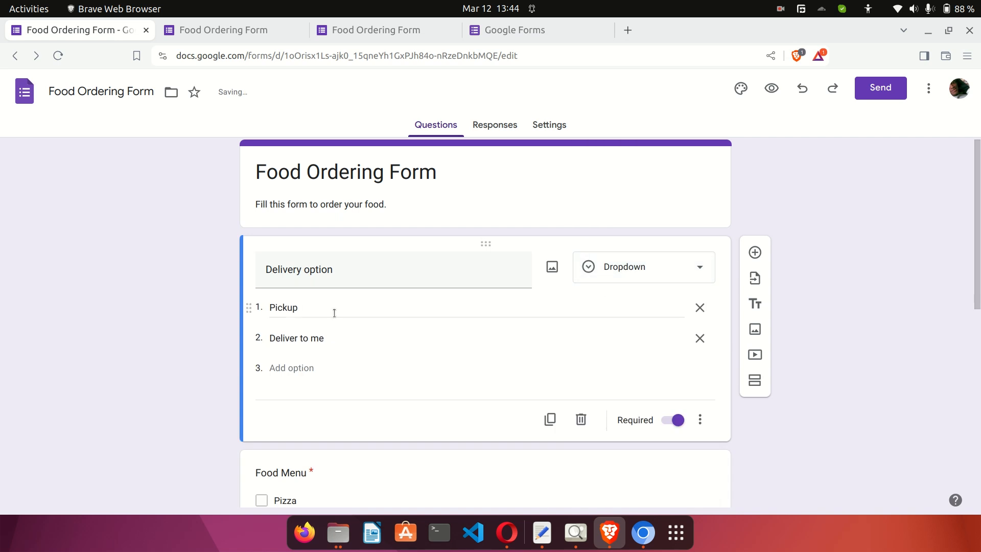
# In the preview, try Deliver to me, then choose Pickup from the Delivery option dropdown.
pyautogui.click(771, 88)
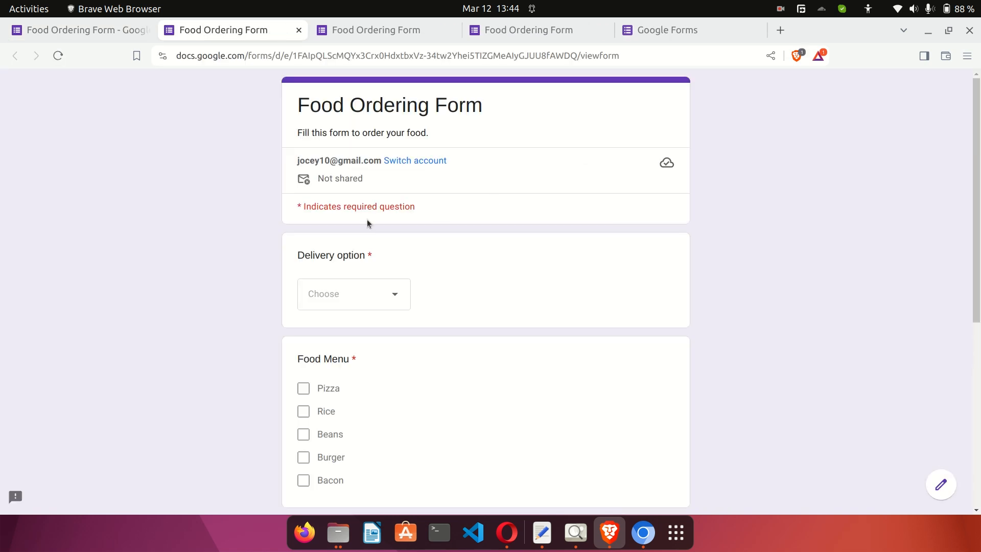
pyautogui.click(360, 295)
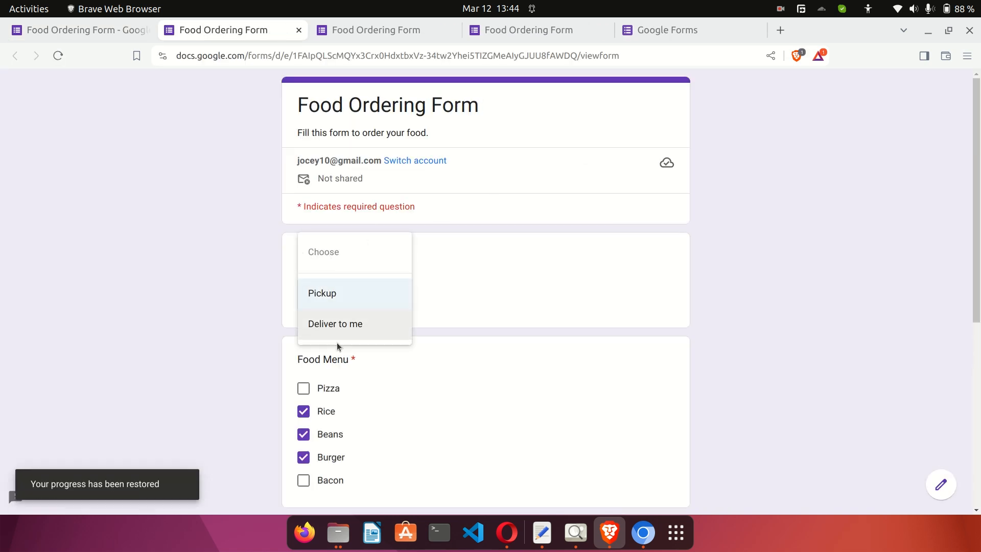
pyautogui.click(323, 324)
pyautogui.click(361, 300)
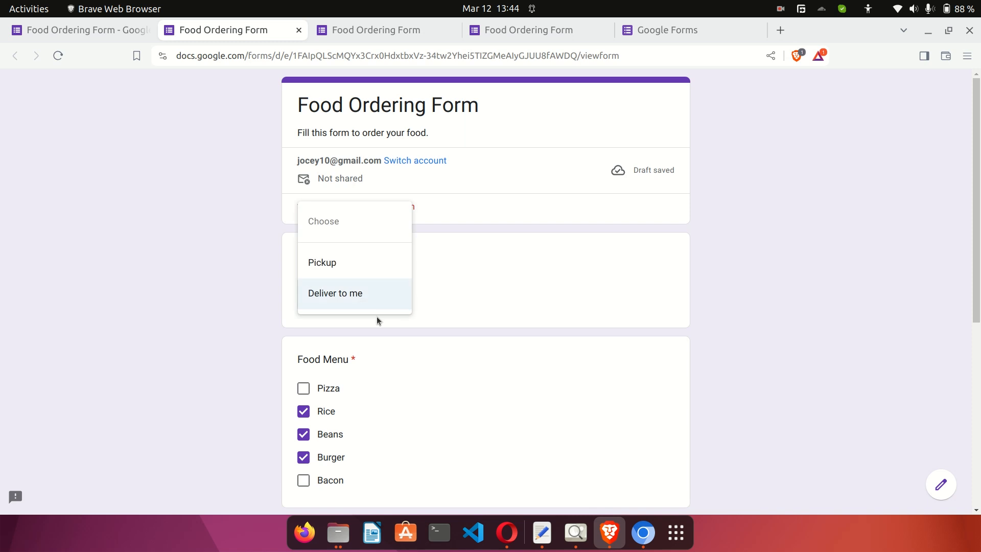
pyautogui.click(351, 262)
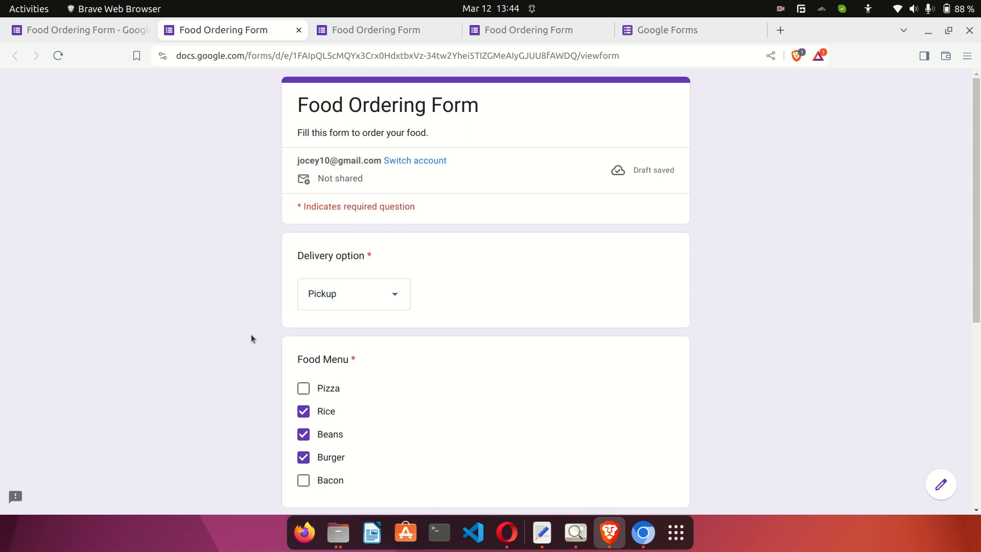
pyautogui.scroll(-3, 251, 336)
pyautogui.scroll(3, 251, 336)
# Keep Delivery option as a dropdown and open the Phone question with description 'Enter your best phone number'.
pyautogui.click(116, 32)
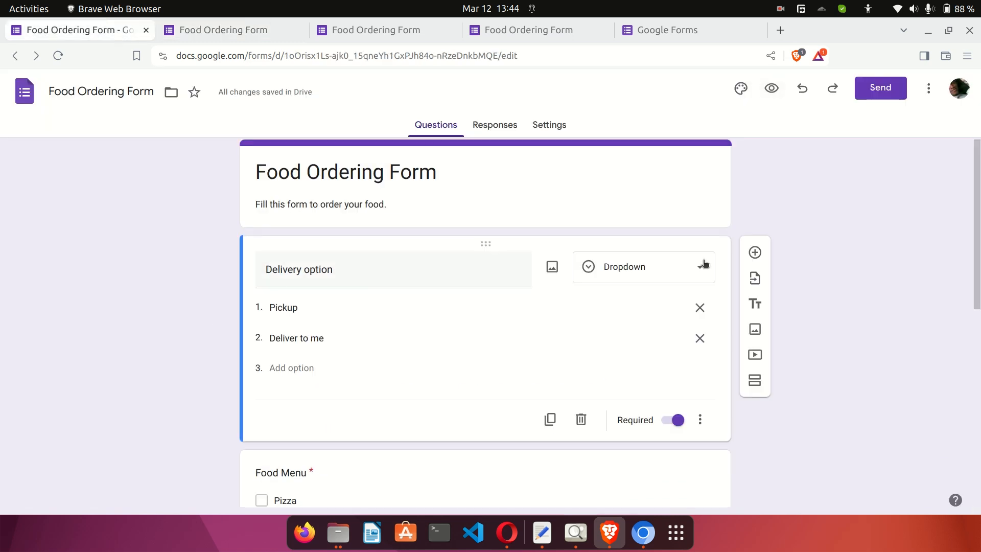
pyautogui.click(651, 269)
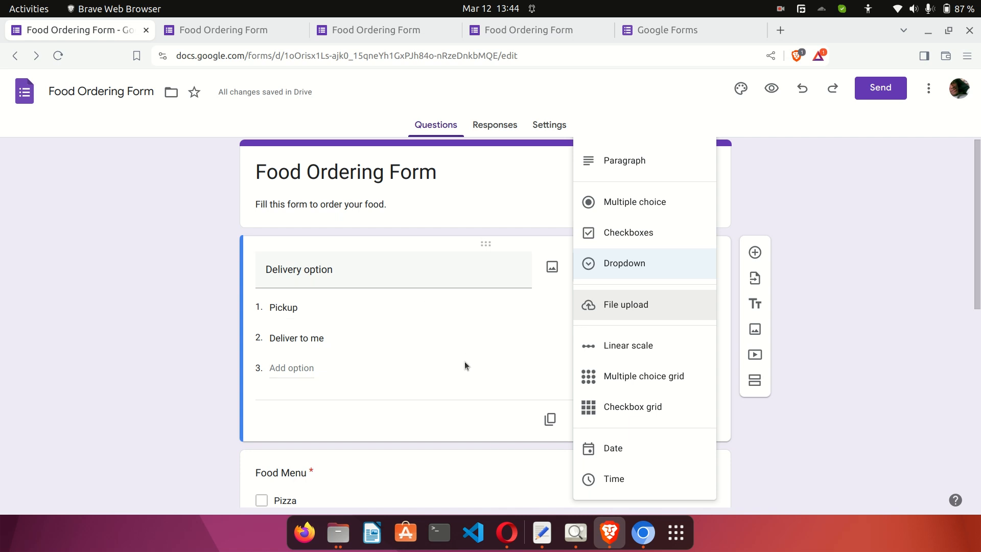
pyautogui.click(160, 405)
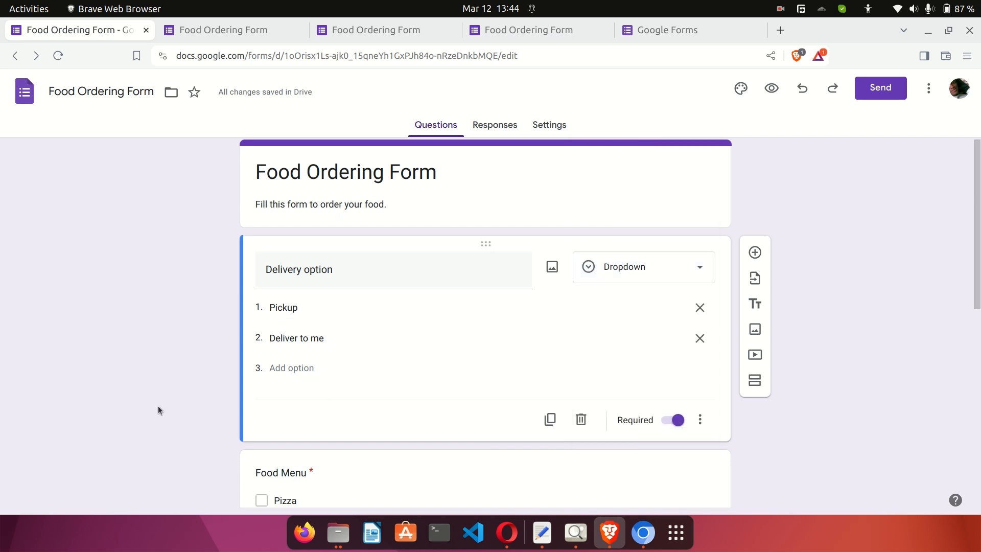
pyautogui.scroll(-8, 158, 406)
pyautogui.click(505, 422)
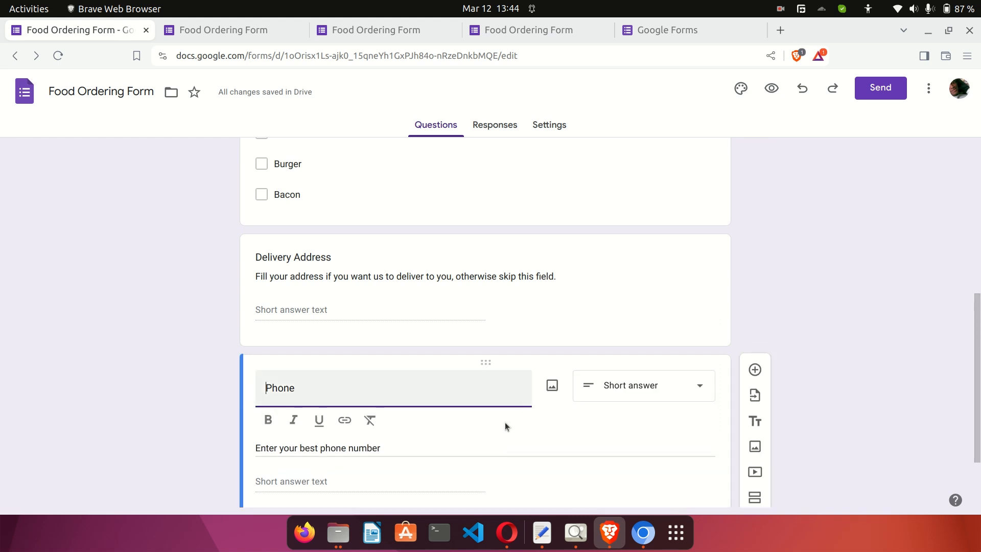
# Add a Time-type question titled 'Time for Delivery' below Phone.
pyautogui.click(756, 272)
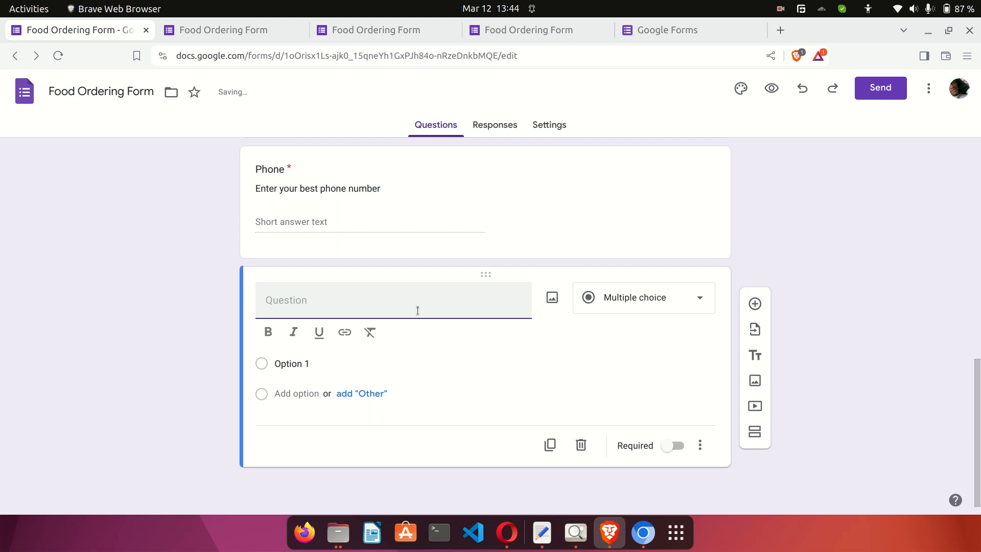
pyautogui.write('Time for ')
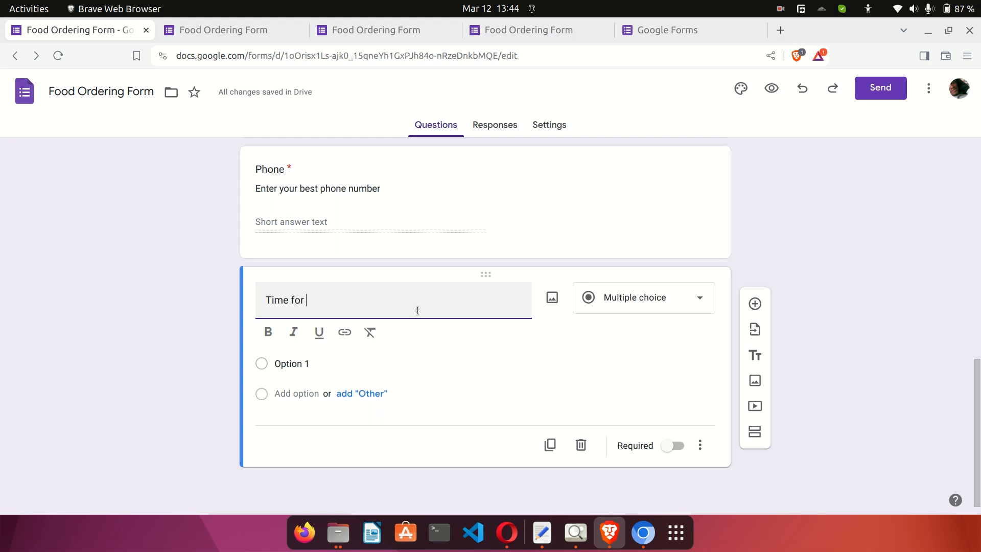
pyautogui.write('Delivery')
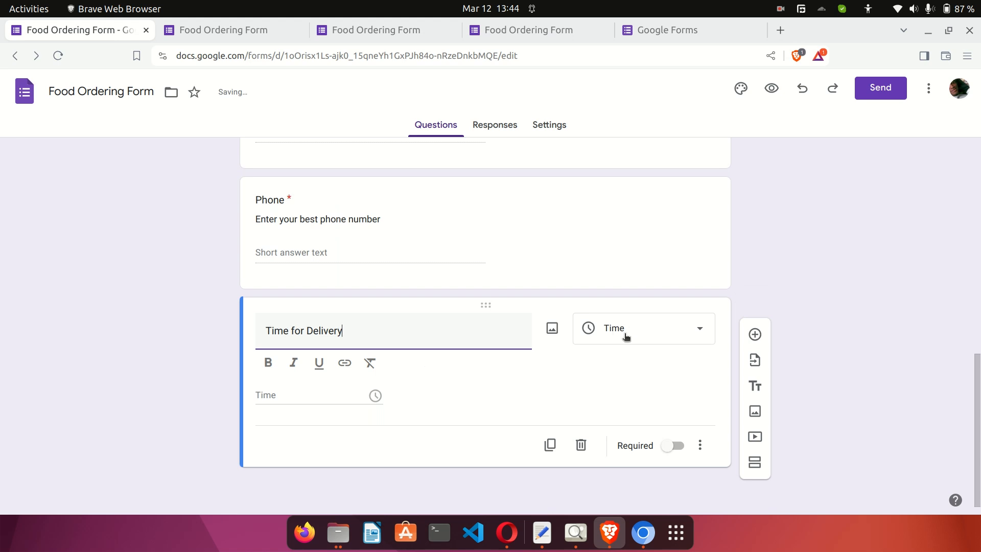
pyautogui.click(623, 336)
pyautogui.click(624, 487)
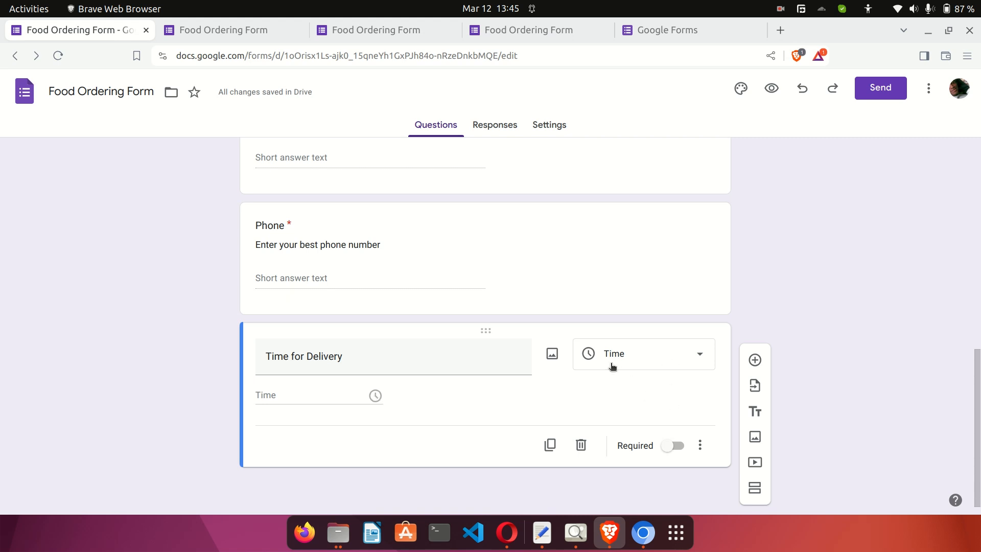
pyautogui.click(661, 352)
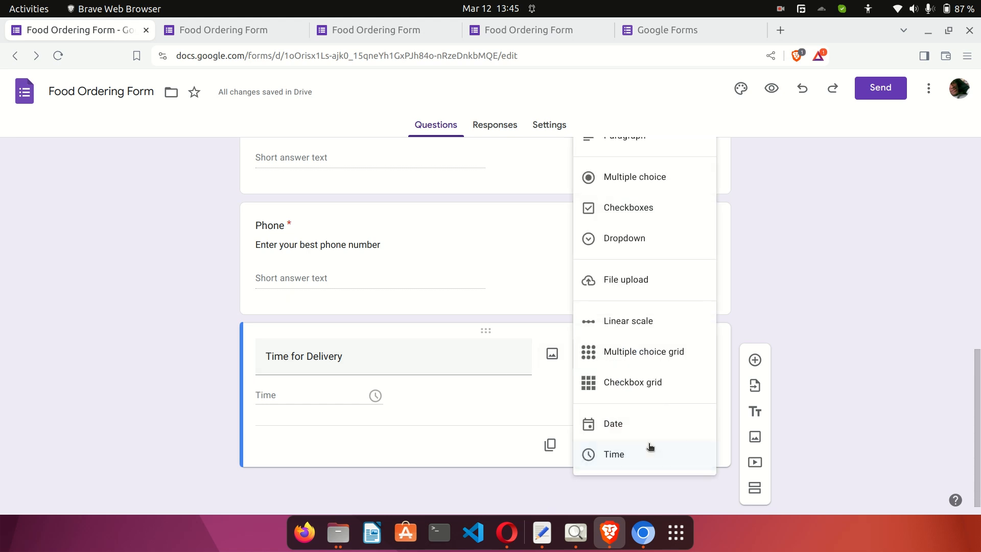
pyautogui.click(771, 297)
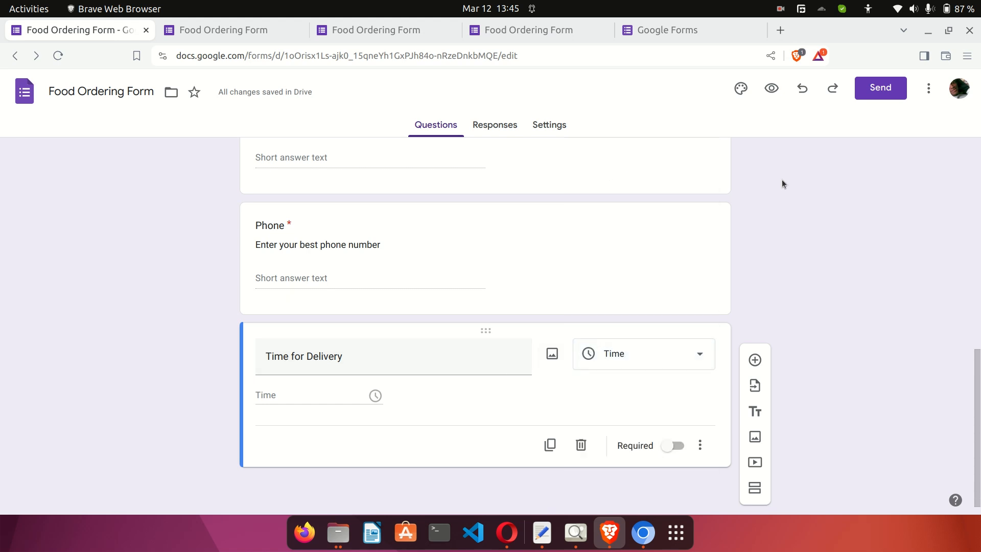
# In the form preview, answer Time for Delivery with 08:30 AM.
pyautogui.click(770, 89)
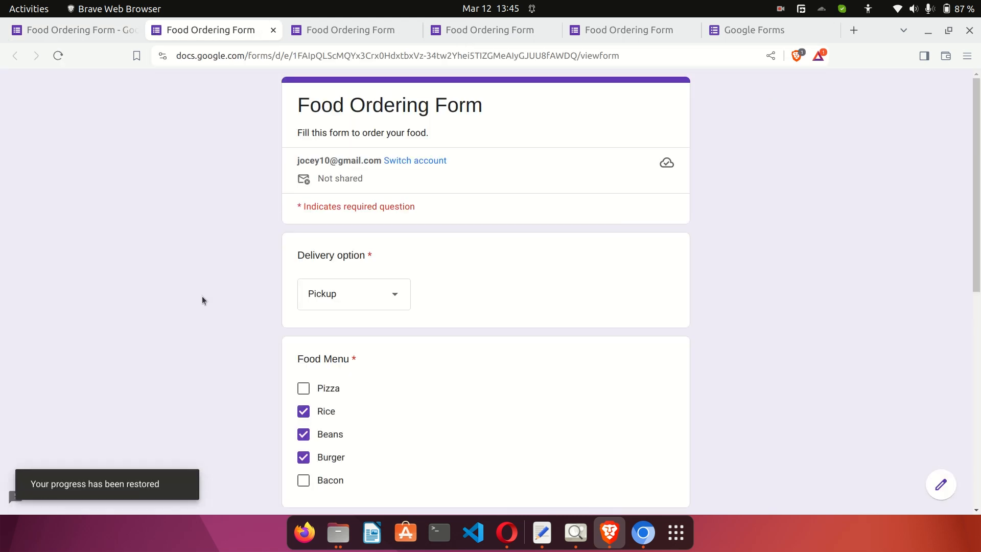
pyautogui.scroll(-10, 202, 301)
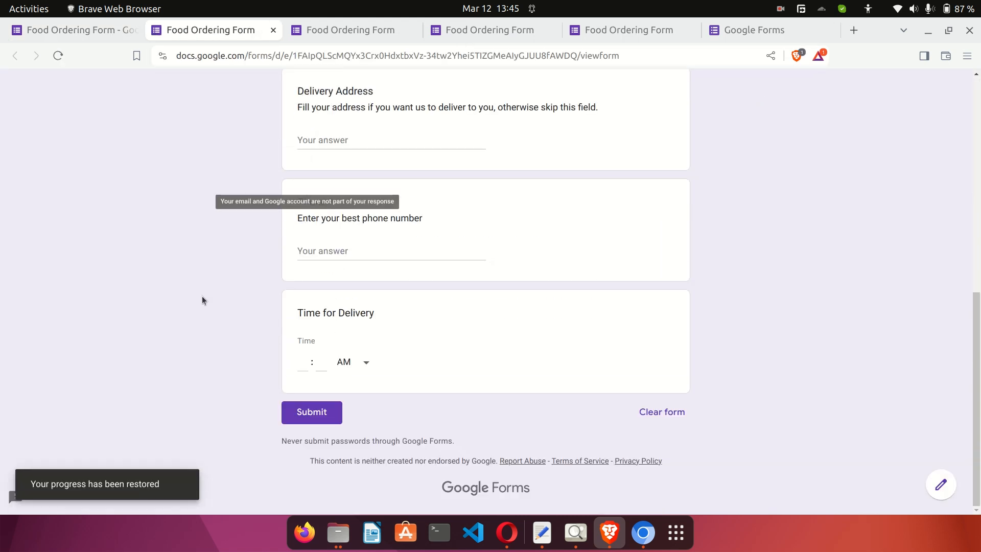
pyautogui.click(345, 361)
pyautogui.click(354, 387)
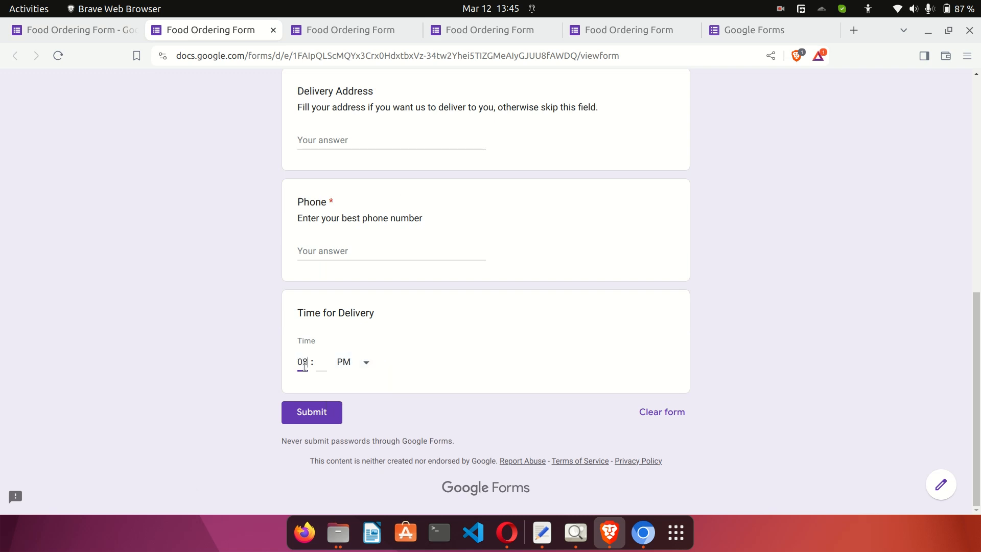
pyautogui.press('Tab')
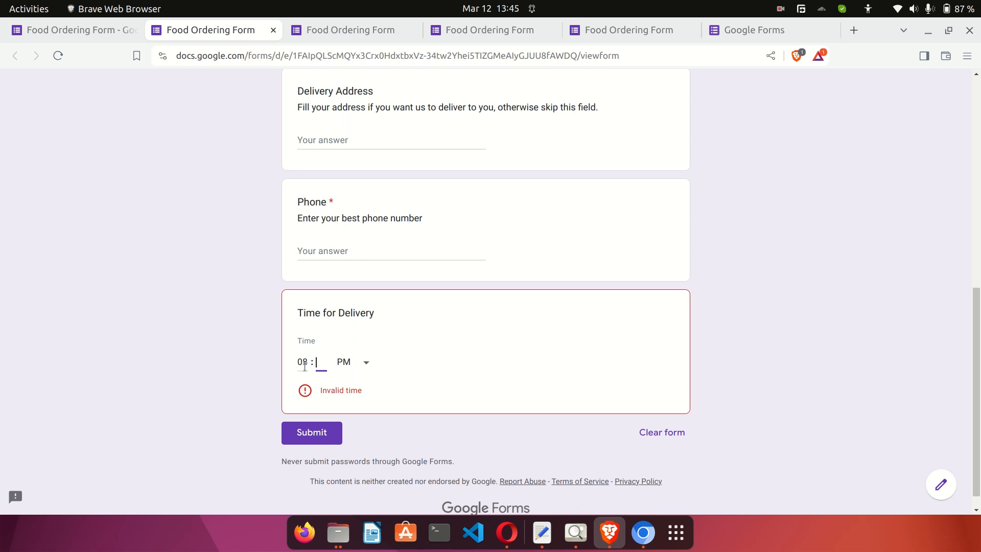
pyautogui.write('30')
pyautogui.click(186, 328)
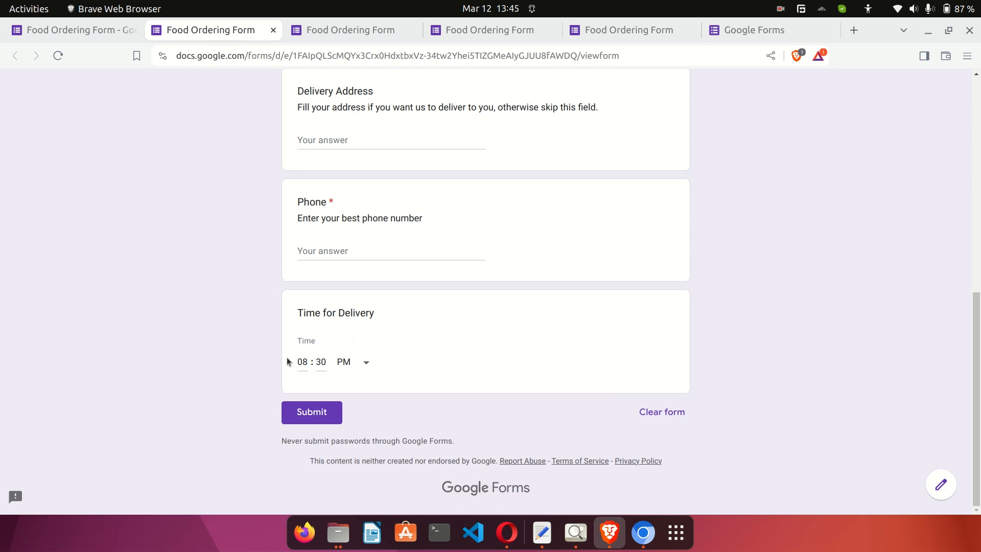
pyautogui.click(352, 358)
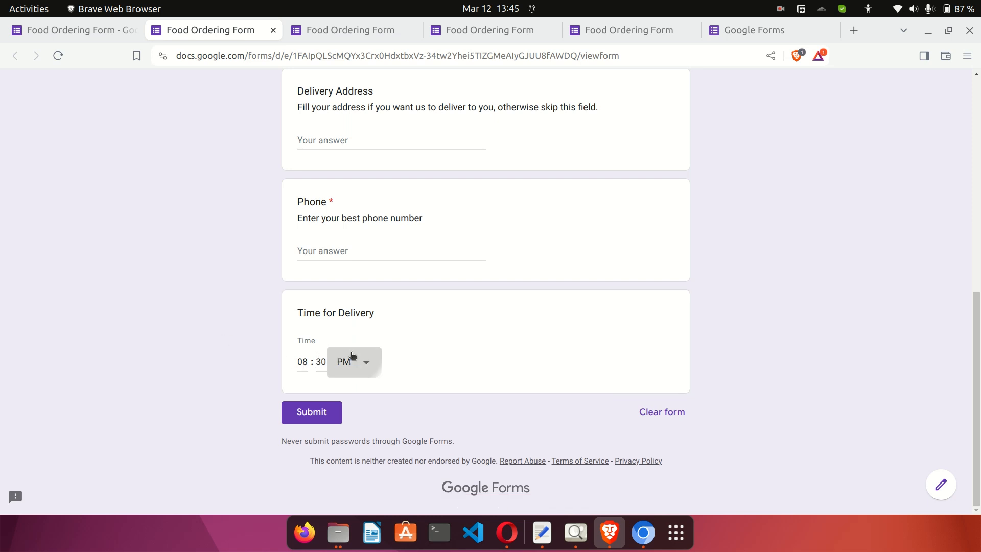
pyautogui.click(357, 333)
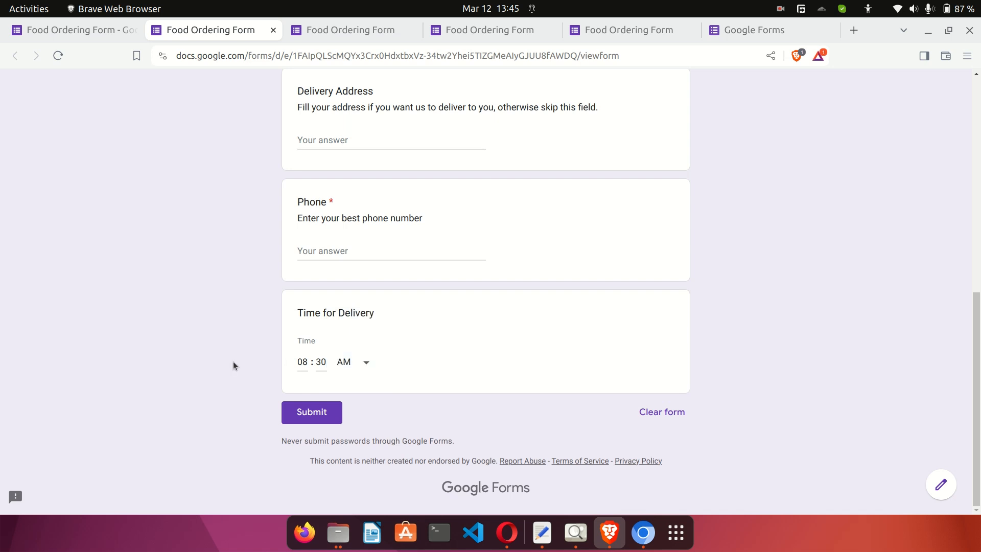
# Back in the editor, select the Delivery Address question for editing.
pyautogui.scroll(6, 233, 361)
pyautogui.scroll(-6, 233, 361)
pyautogui.scroll(5, 257, 284)
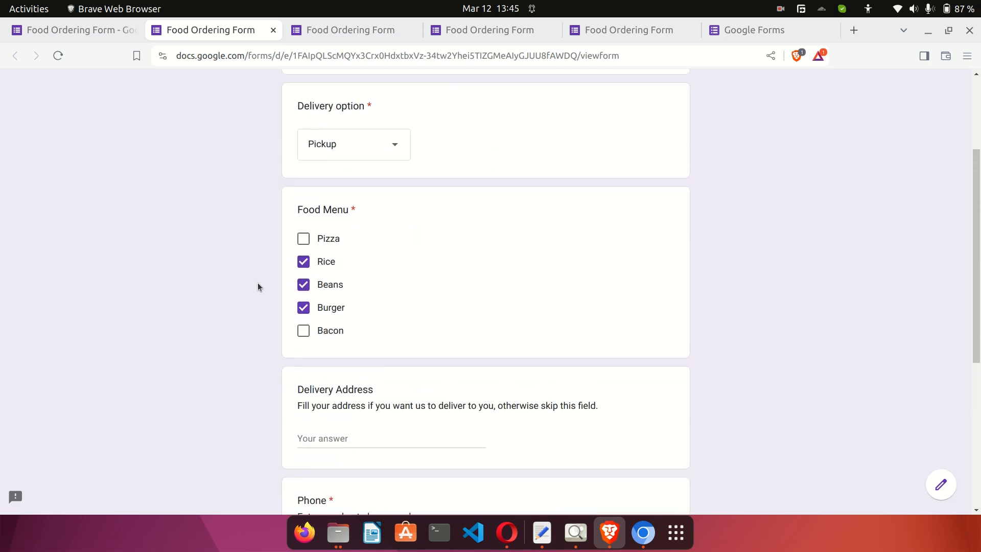
pyautogui.scroll(3, 257, 283)
pyautogui.click(109, 34)
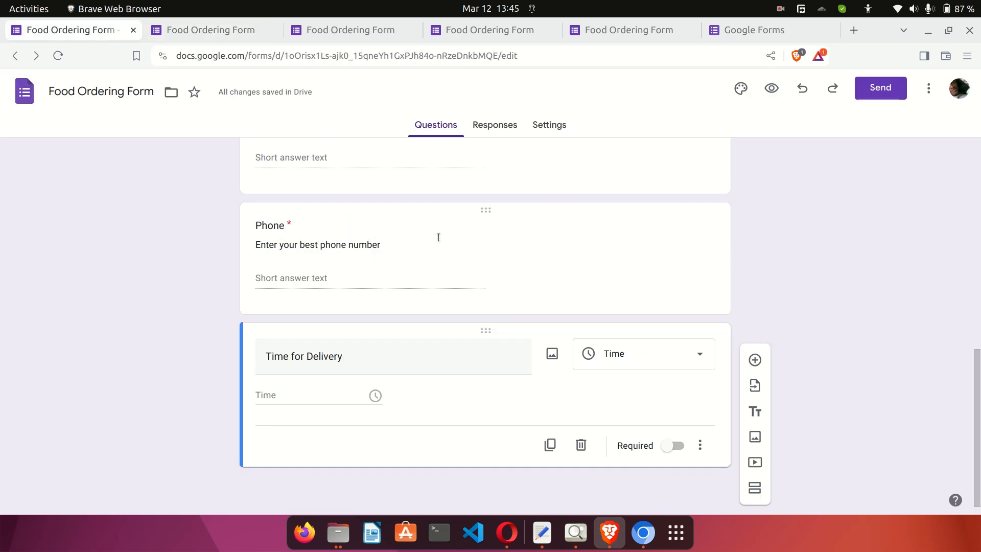
pyautogui.scroll(3, 508, 256)
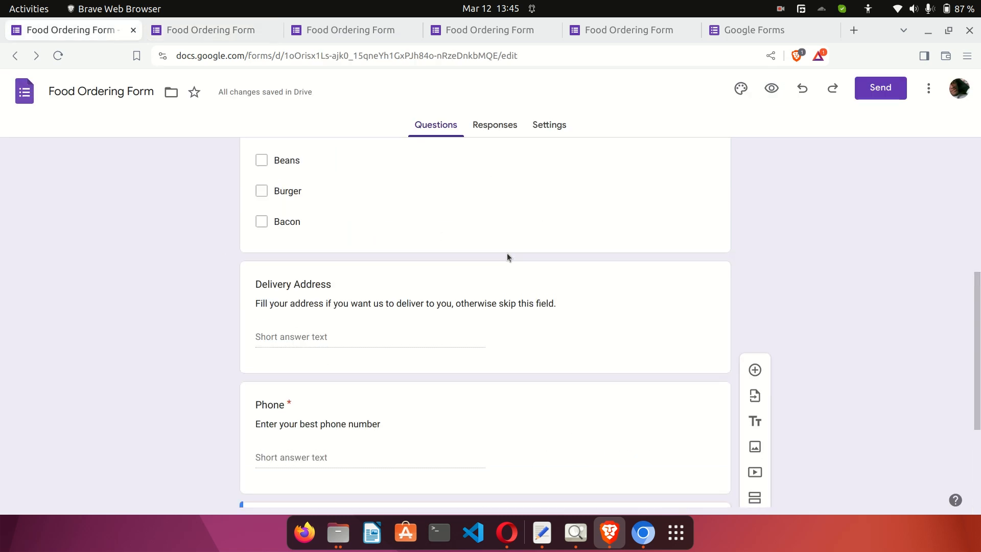
pyautogui.click(486, 313)
# Switch Delivery Address to a Paragraph answer and check it in the preview.
pyautogui.click(626, 300)
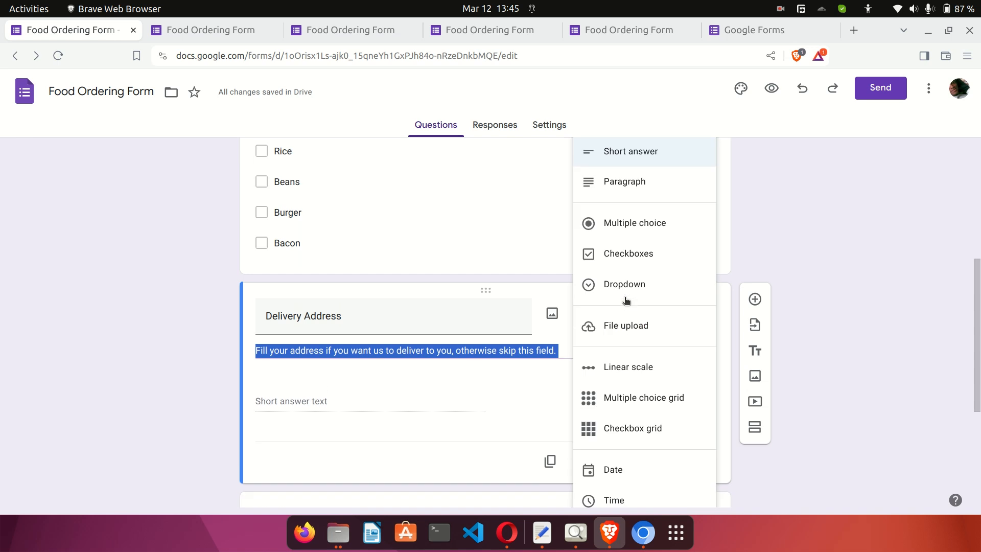
pyautogui.click(632, 189)
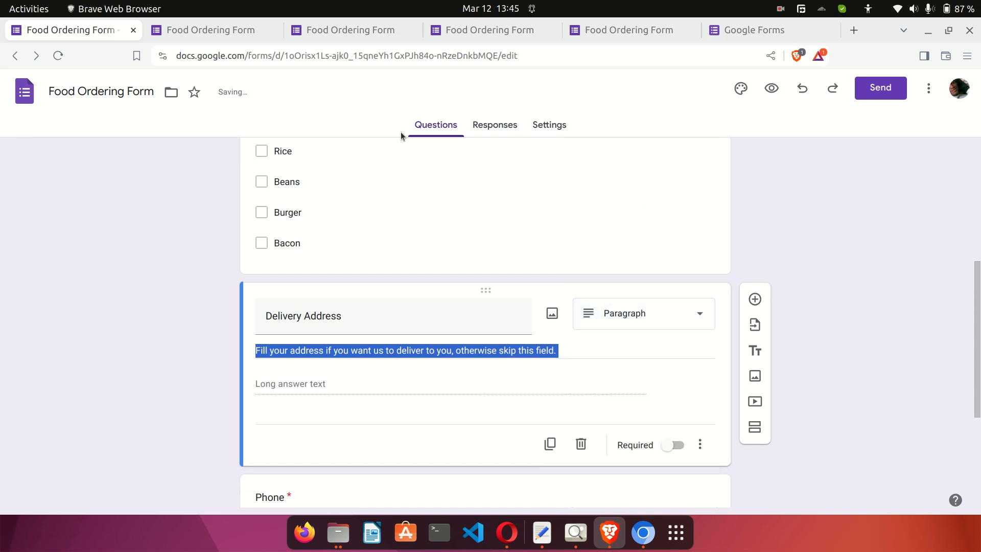
pyautogui.click(772, 89)
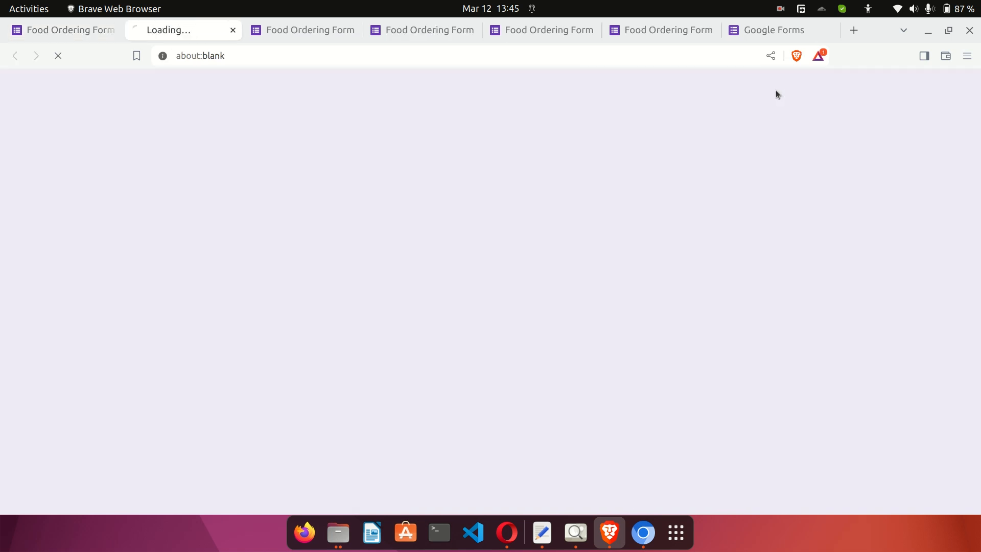
pyautogui.scroll(-6, 187, 290)
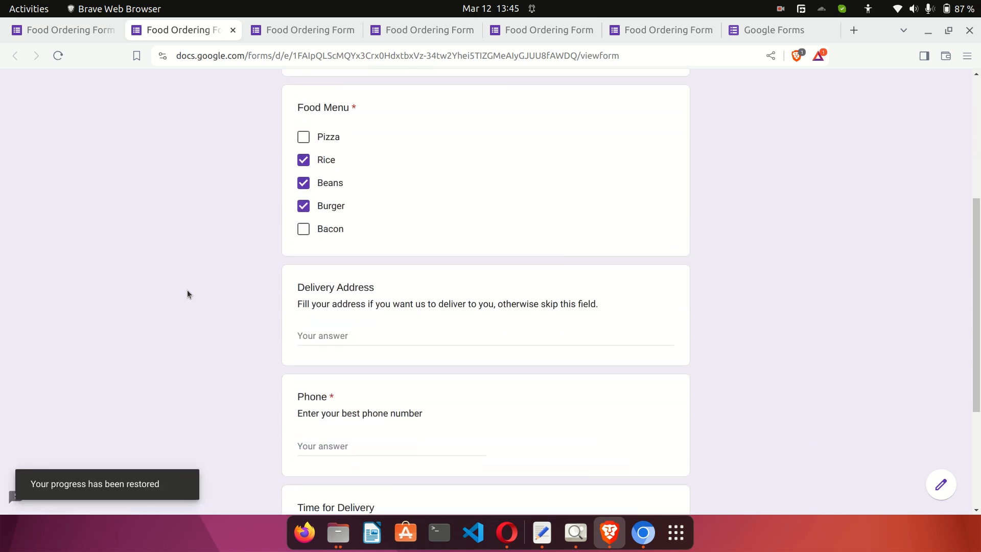
pyautogui.scroll(-2, 187, 289)
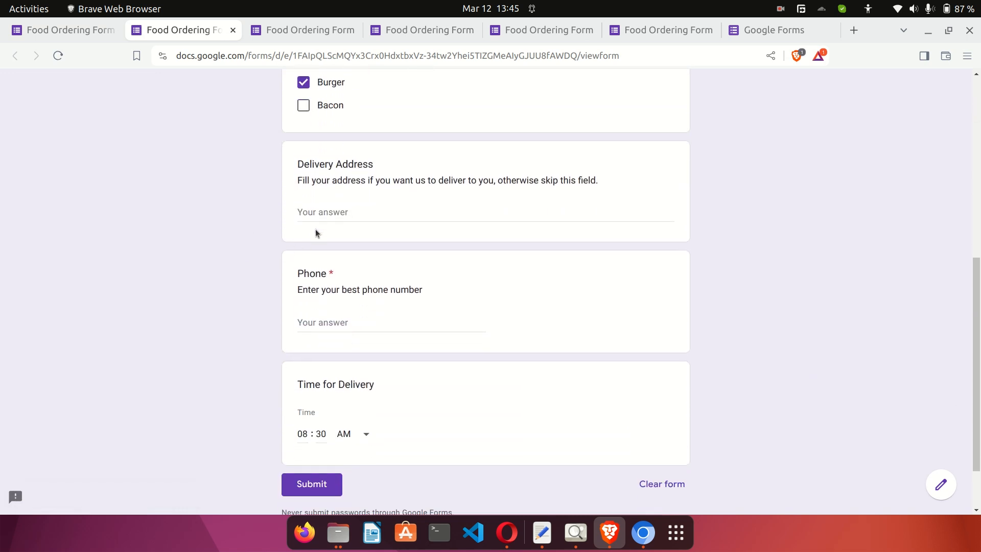
pyautogui.click(90, 31)
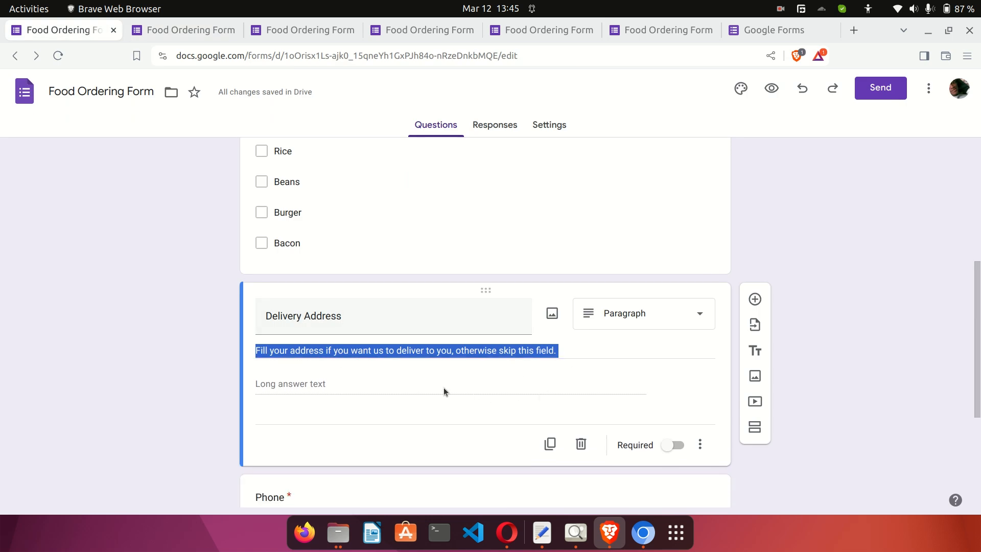
# Turn on response validation for Delivery Address after closing leftover preview tabs.
pyautogui.click(699, 446)
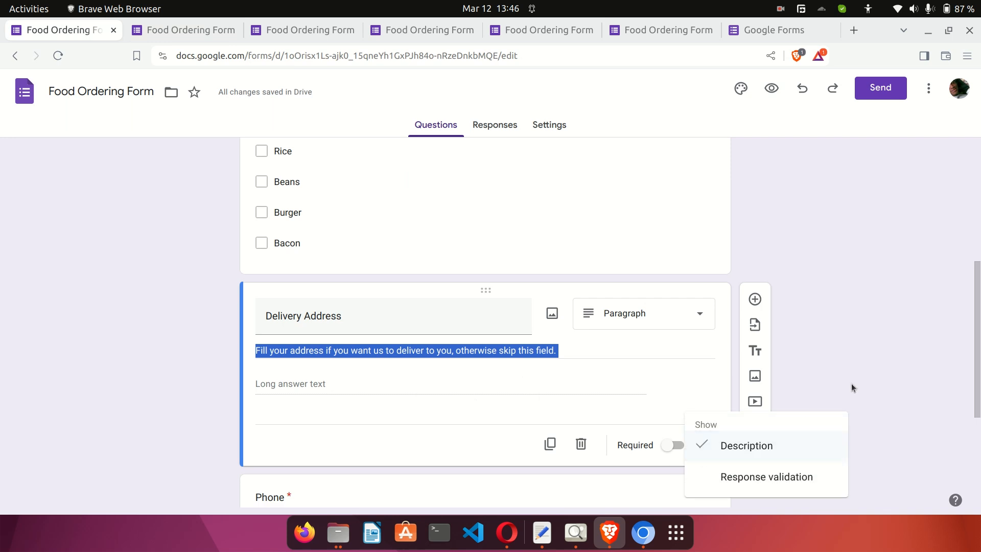
pyautogui.click(759, 480)
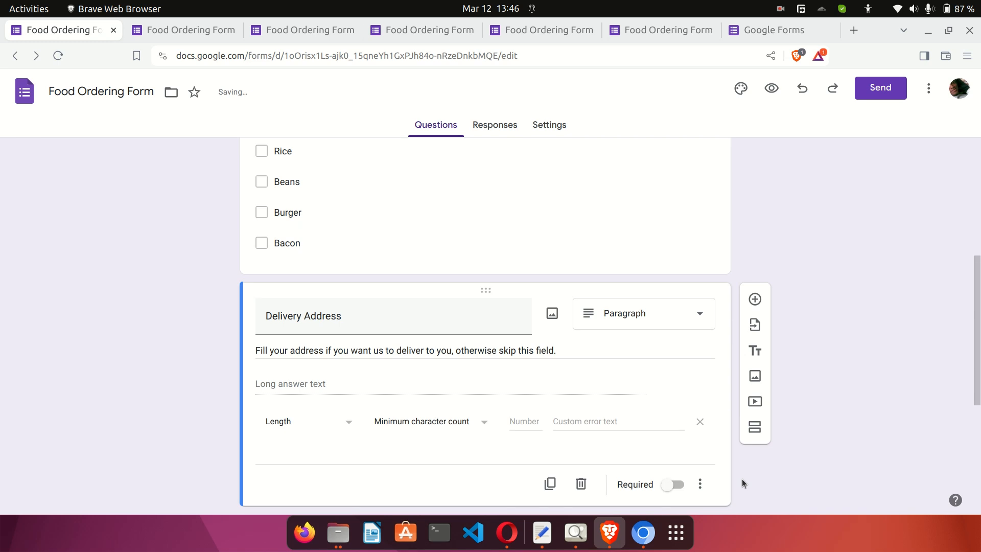
pyautogui.scroll(-2, 501, 415)
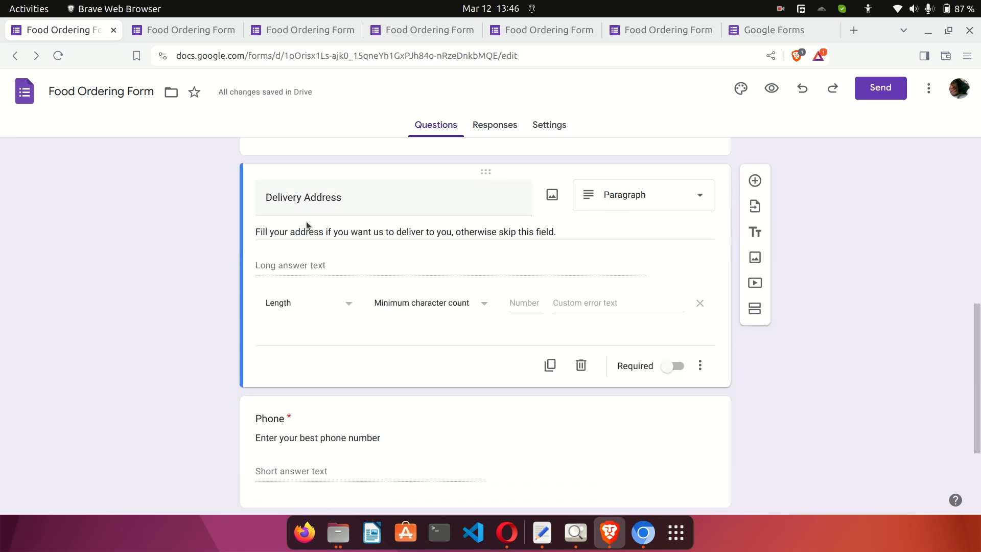
pyautogui.click(352, 30)
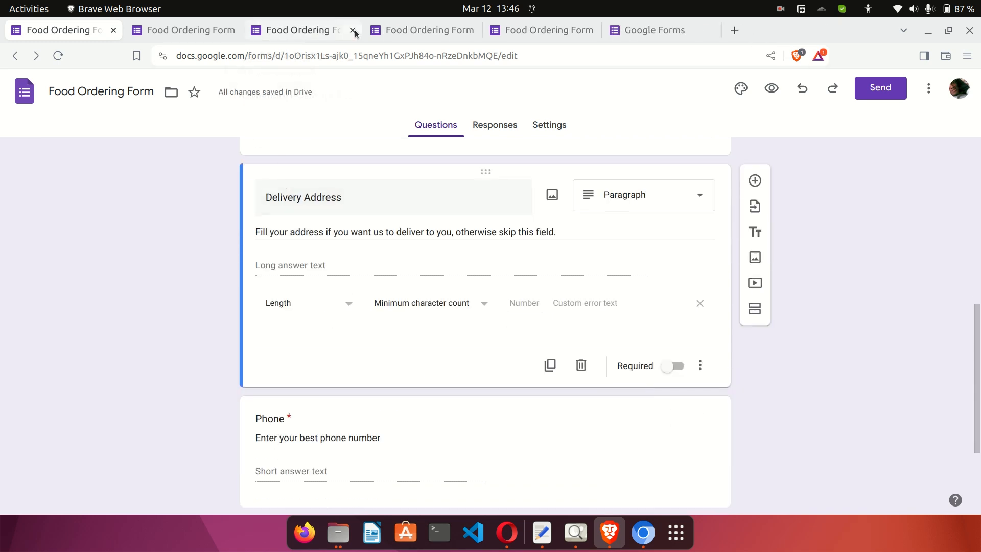
pyautogui.click(353, 31)
pyautogui.click(353, 30)
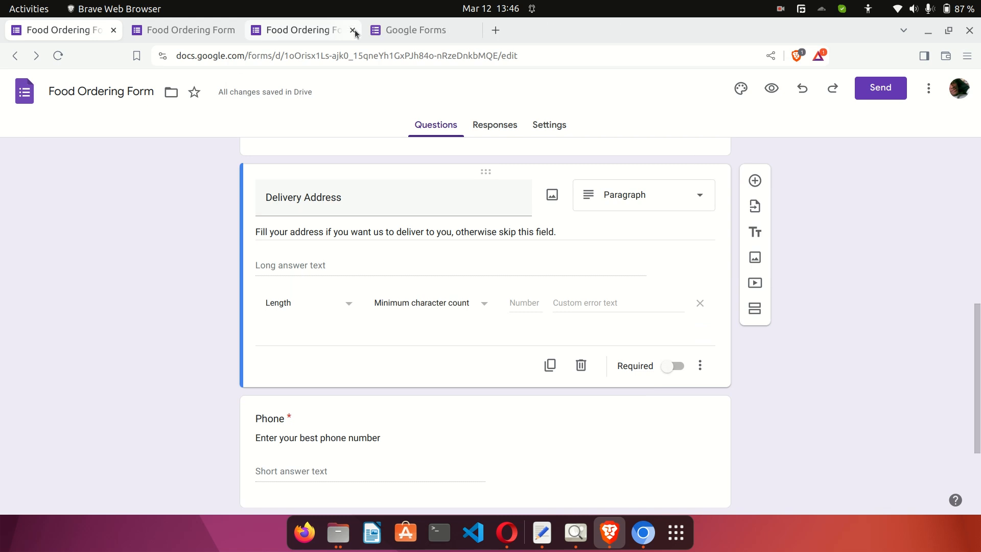
pyautogui.click(353, 31)
pyautogui.click(185, 23)
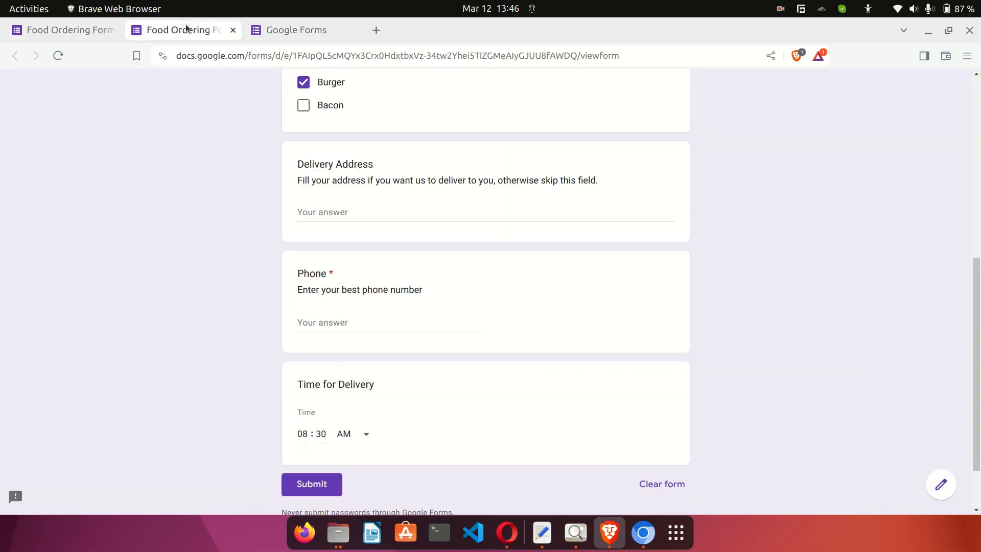
pyautogui.click(77, 31)
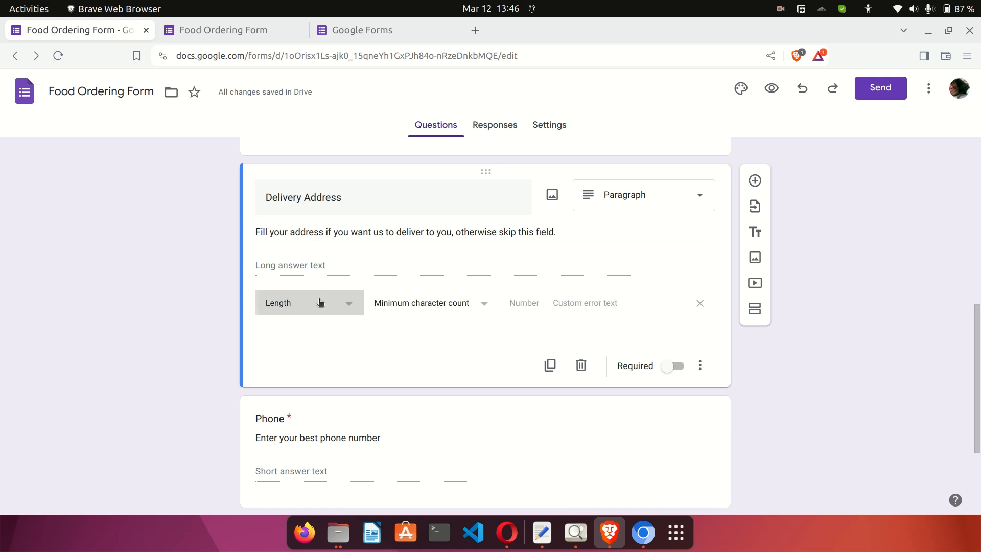
# Set a Length rule of maximum 500 characters with error 'text is too long, reduce it to 500 characters or less'.
pyautogui.click(319, 302)
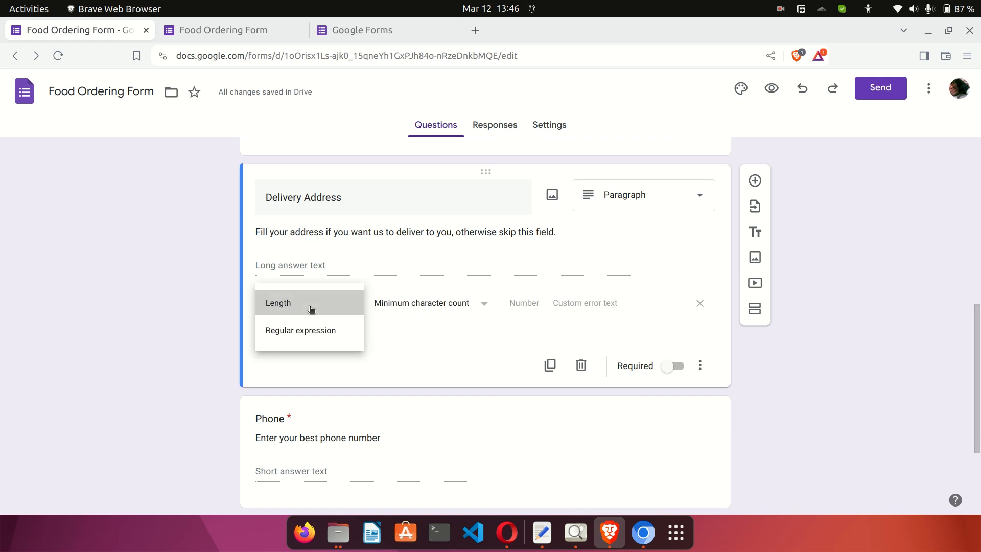
pyautogui.click(311, 309)
pyautogui.click(433, 301)
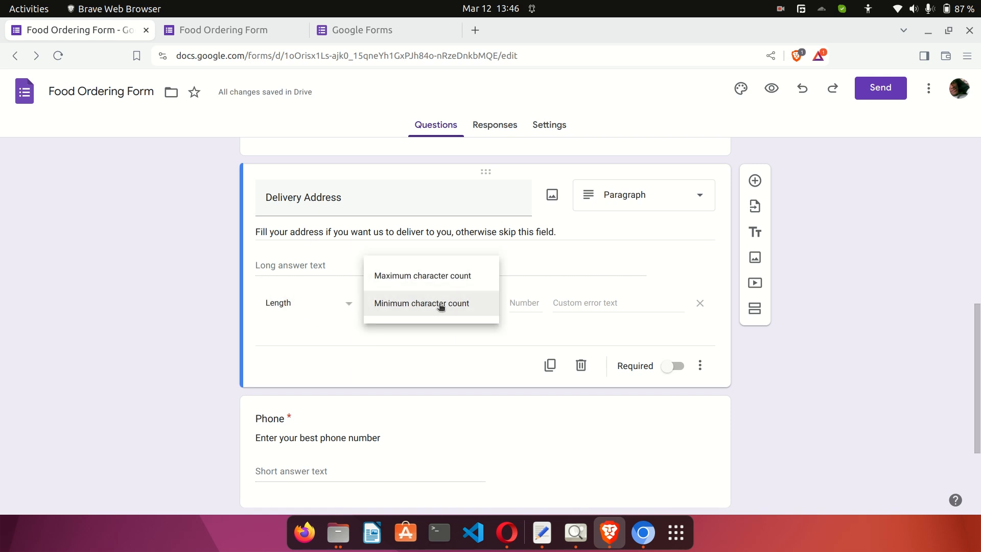
pyautogui.click(426, 275)
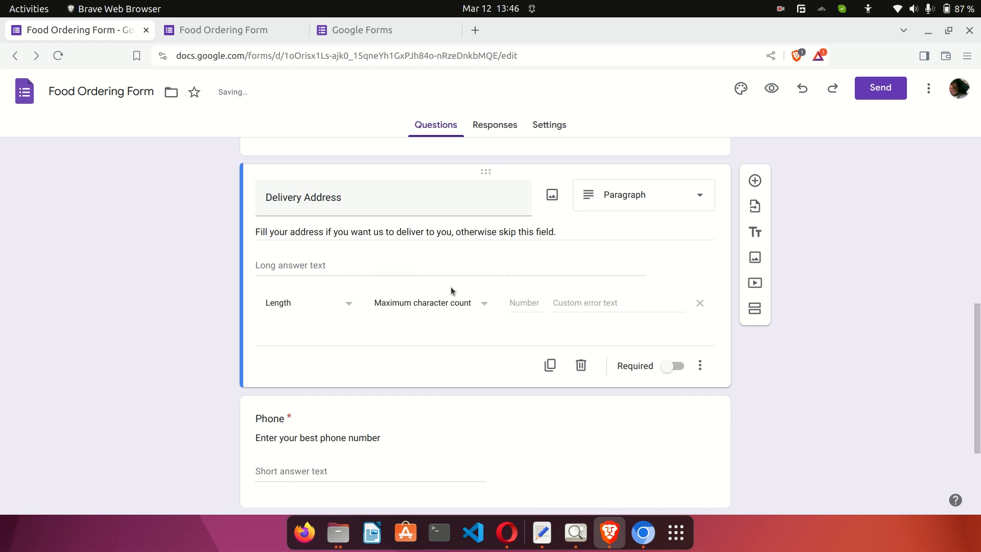
pyautogui.click(529, 304)
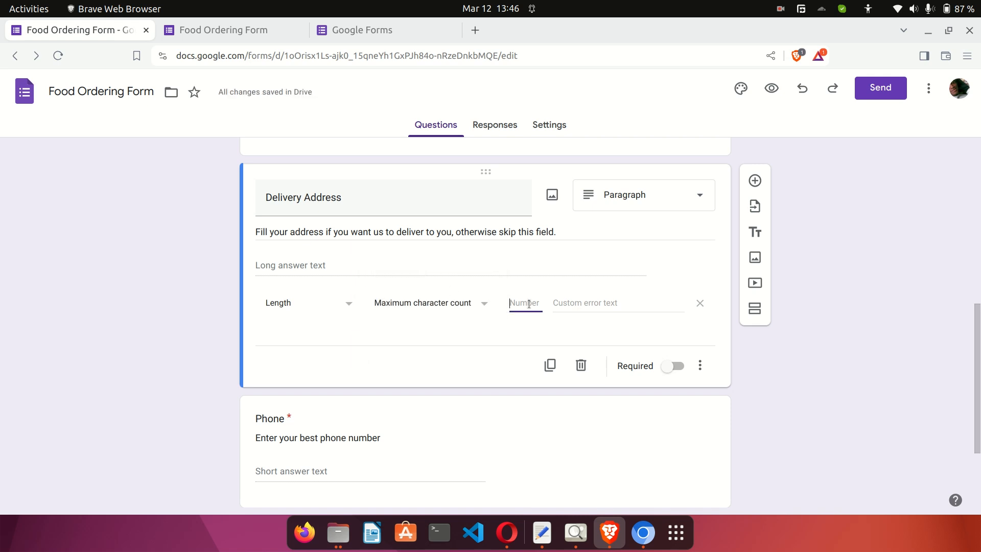
pyautogui.write('500')
pyautogui.click(566, 307)
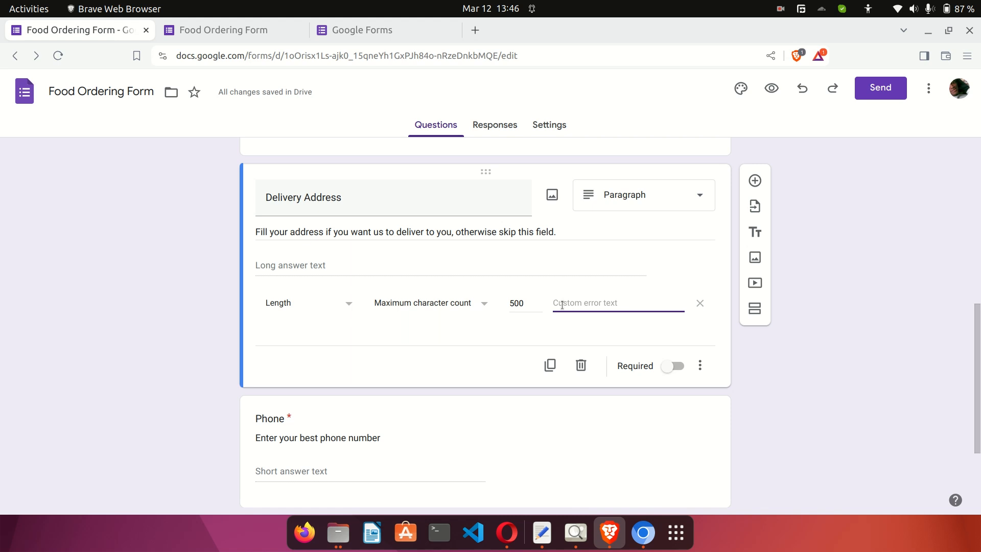
pyautogui.write('text is too long, reduce it')
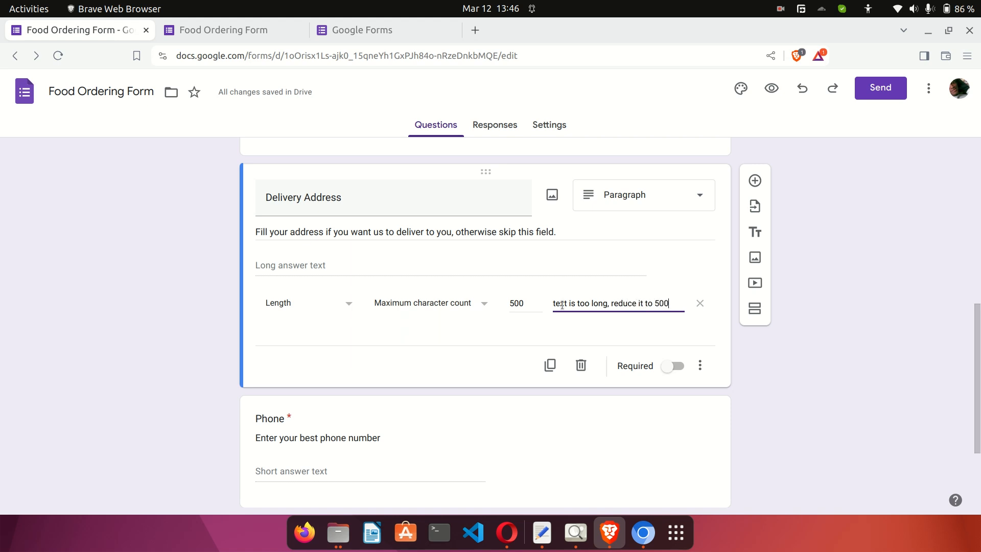
pyautogui.write(' to 500 char')
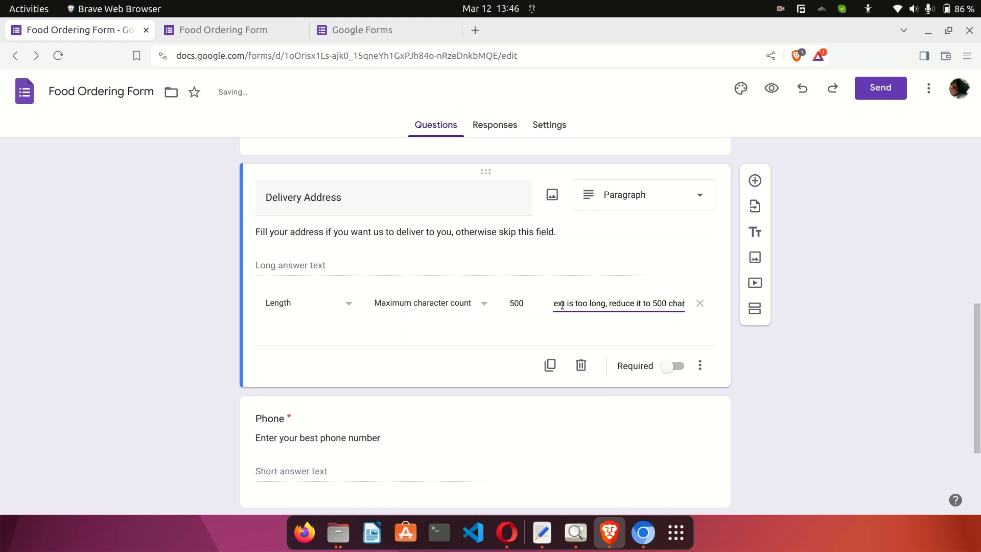
pyautogui.write('acters or less.')
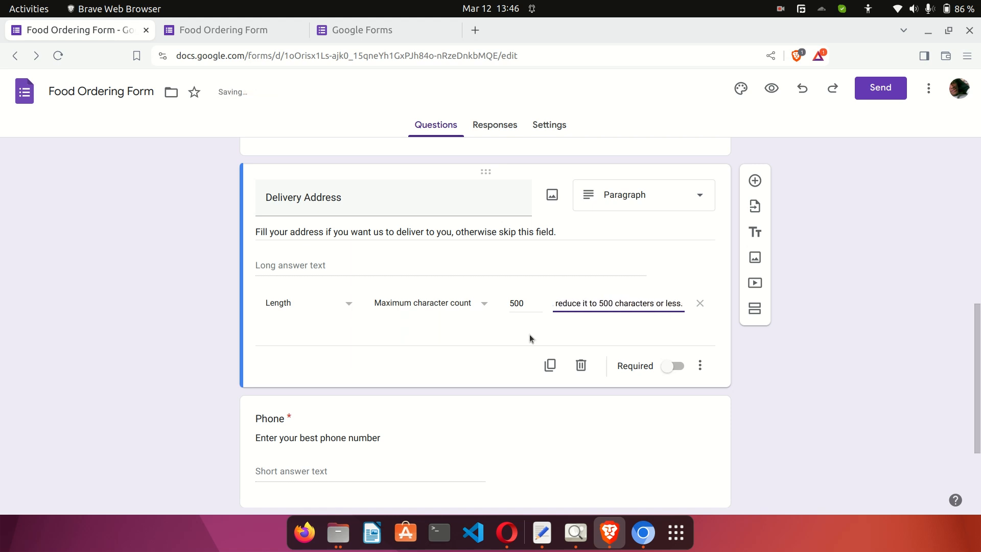
pyautogui.click(528, 336)
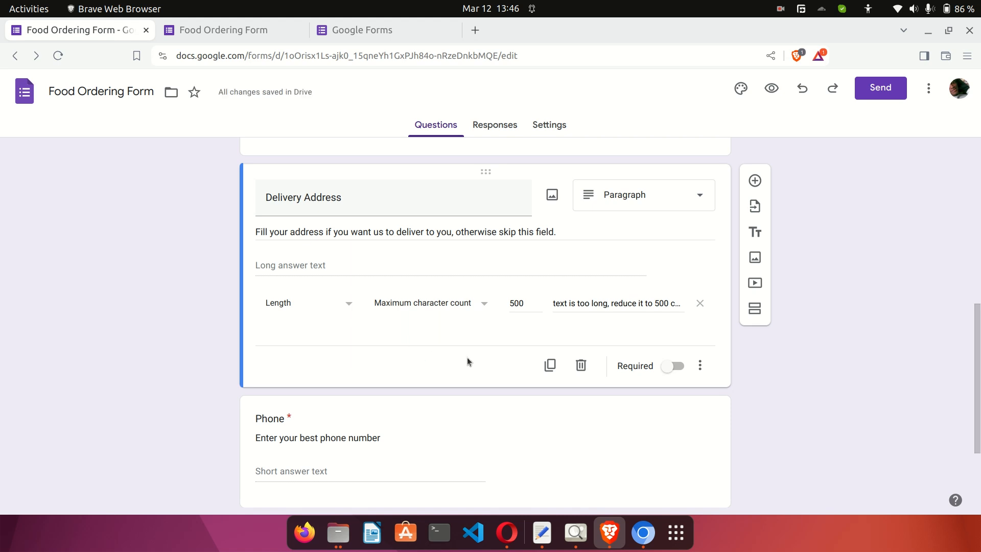
pyautogui.scroll(-3, 441, 407)
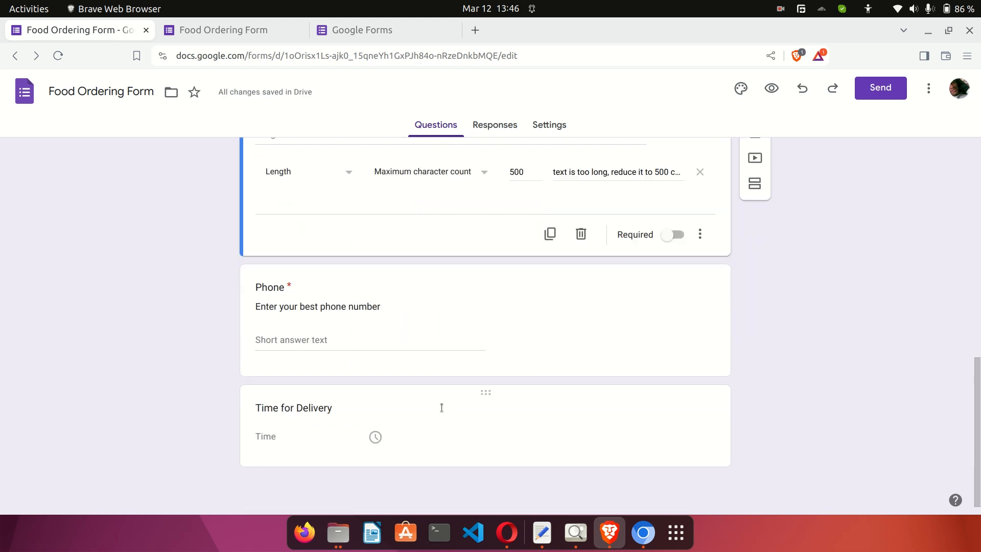
# Add a Number 'Greater than' response validation rule to the Phone question.
pyautogui.click(689, 345)
pyautogui.click(701, 379)
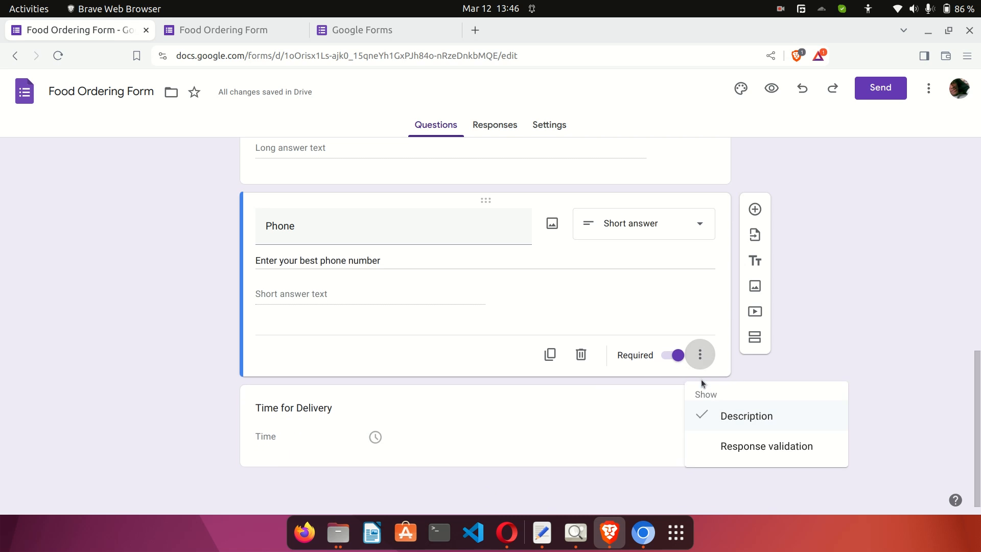
pyautogui.click(728, 449)
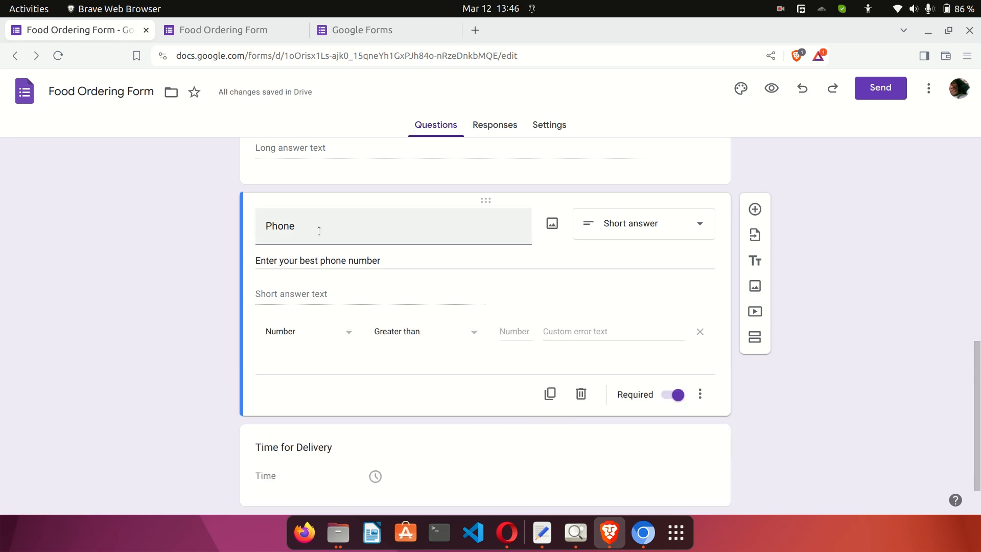
pyautogui.click(333, 337)
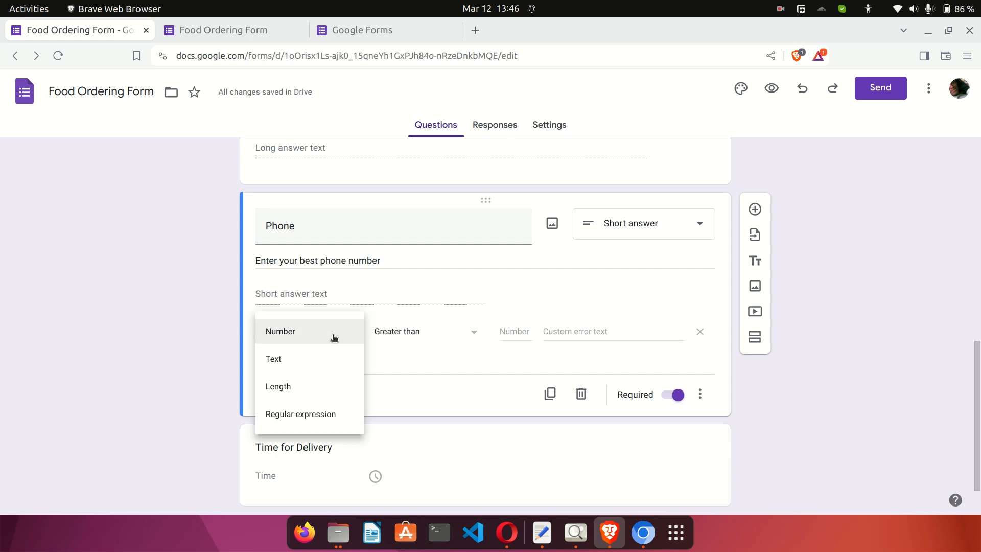
pyautogui.click(333, 338)
pyautogui.click(416, 332)
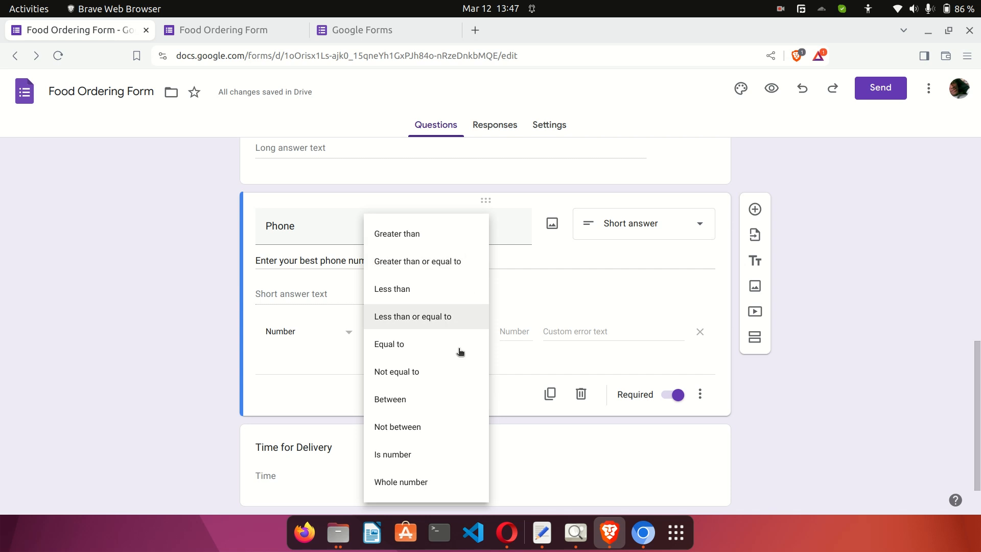
pyautogui.click(534, 310)
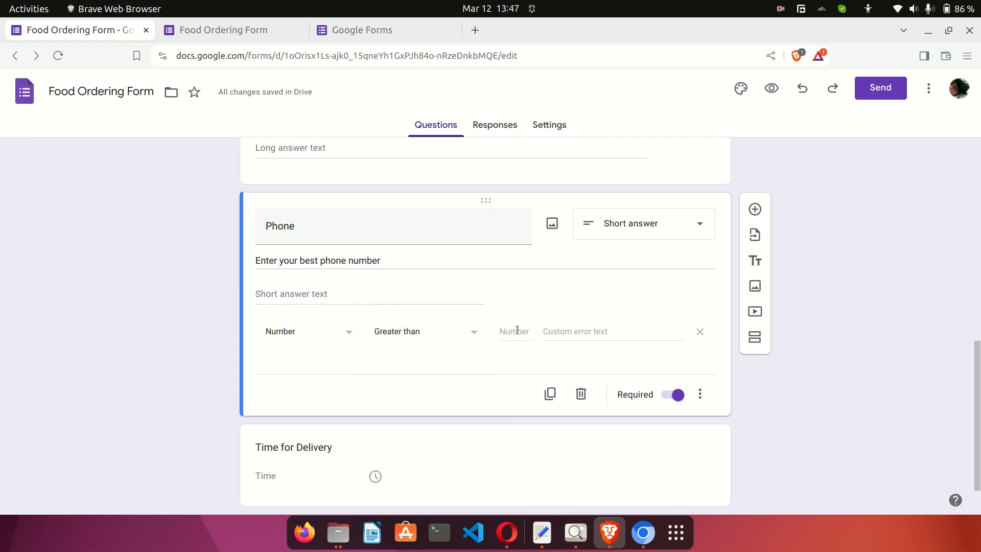
pyautogui.click(530, 334)
pyautogui.click(603, 331)
pyautogui.click(570, 305)
# Type the test answer 'asfd' into Phone on the live form.
pyautogui.click(253, 35)
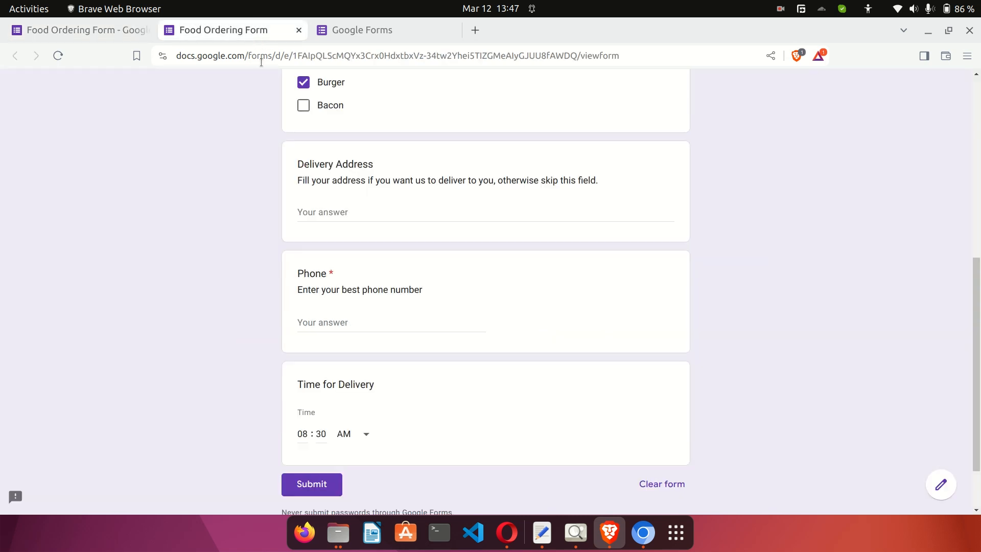
pyautogui.click(370, 322)
pyautogui.write('asfd')
pyautogui.click(458, 385)
pyautogui.moveTo(335, 322); pyautogui.dragTo(299, 295)
pyautogui.click(105, 30)
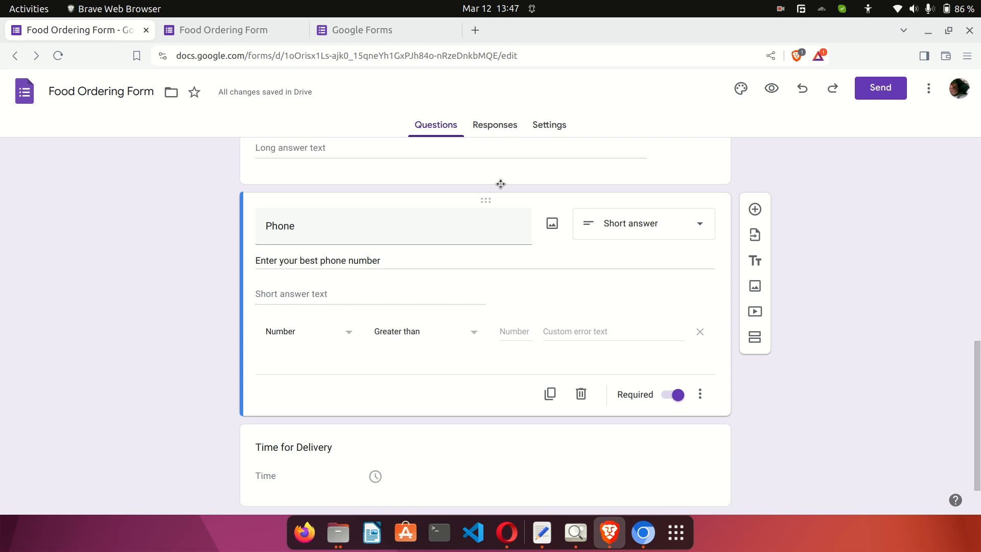
# In the preview, enter 'jsj' as Phone and submit to see the validation error.
pyautogui.click(772, 83)
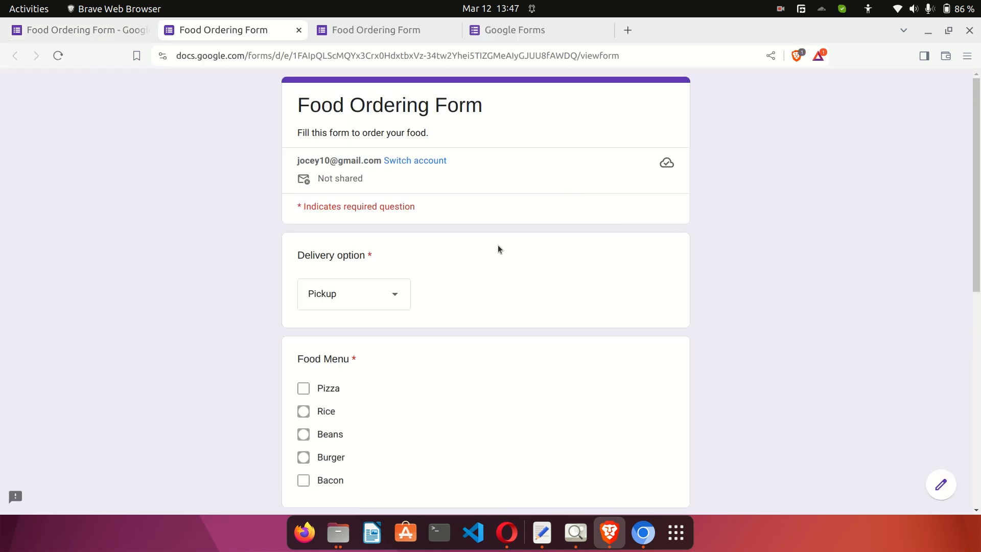
pyautogui.scroll(-10, 498, 247)
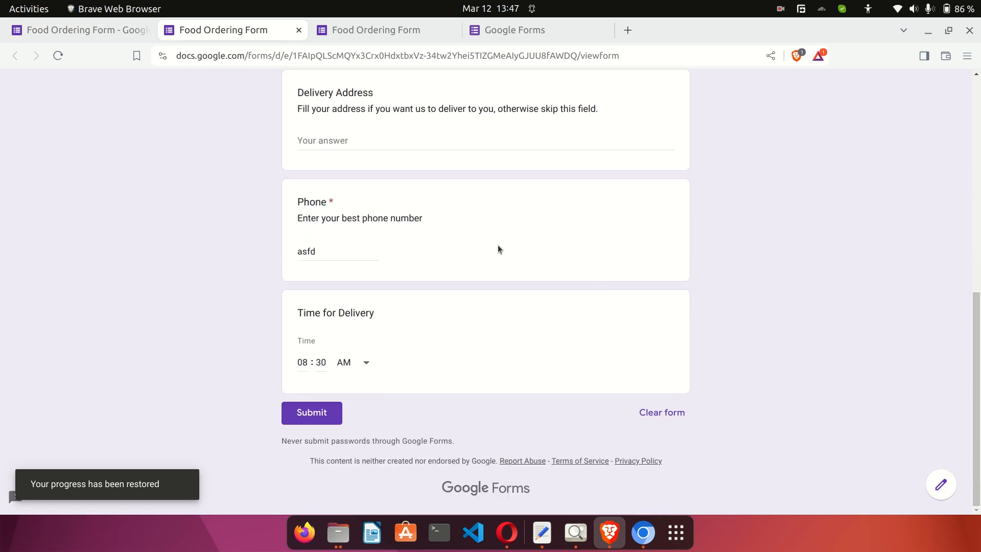
pyautogui.click(339, 254)
pyautogui.press('BackSpace')
pyautogui.press('BackSpace')
pyautogui.press('BackSpace')
pyautogui.press('BackSpace')
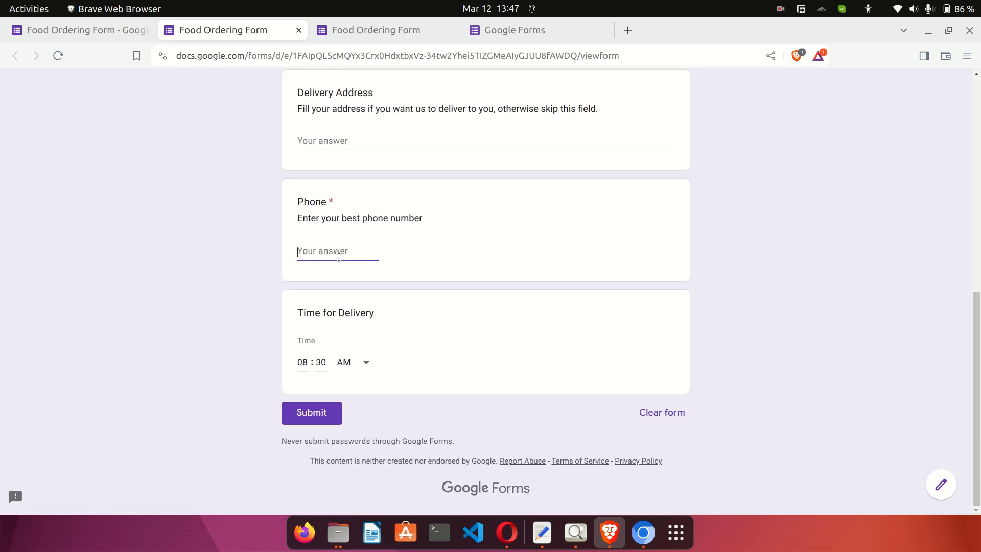
pyautogui.write('jsjs')
pyautogui.click(309, 419)
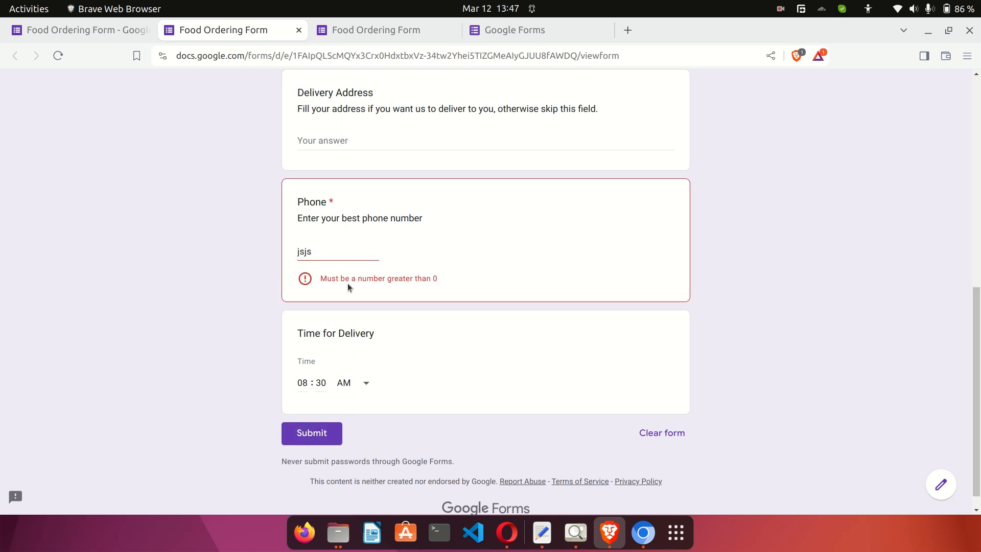
pyautogui.moveTo(350, 279); pyautogui.dragTo(439, 281)
# Replace the Phone answer with a digits-only test number, then keep Number validation in the editor.
pyautogui.click(340, 256)
pyautogui.hotkey('ctrl', 'a')
pyautogui.press('BackSpace')
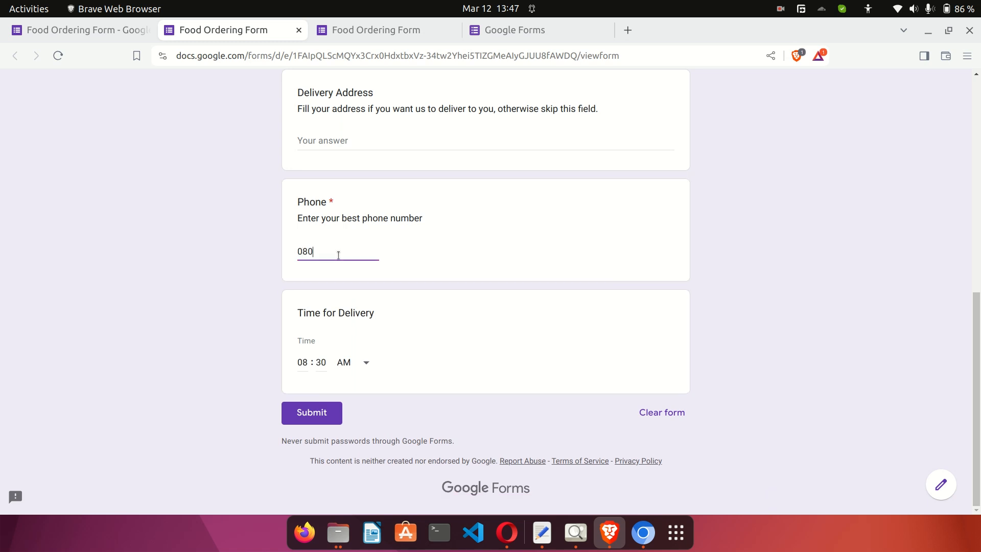
pyautogui.click(477, 270)
pyautogui.click(96, 37)
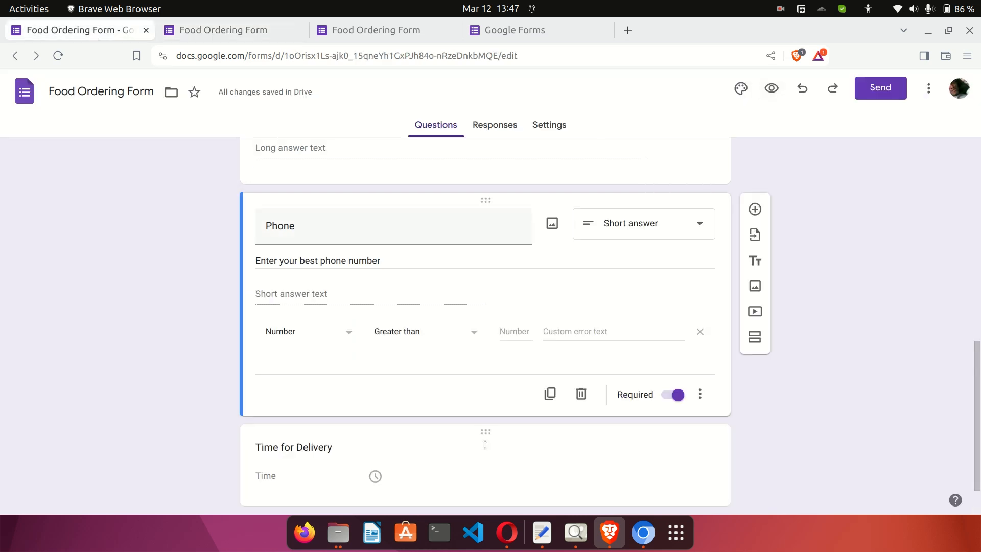
pyautogui.click(325, 331)
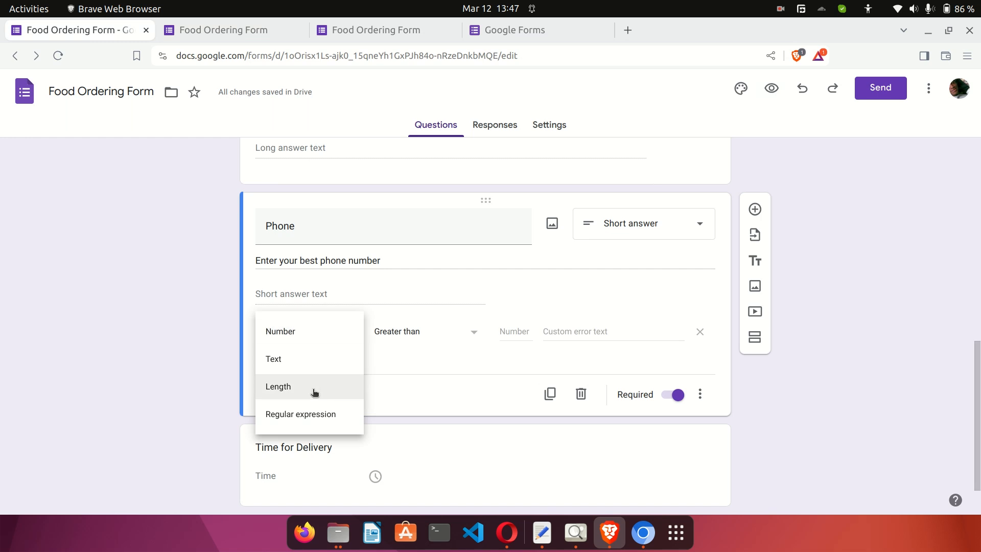
pyautogui.click(404, 370)
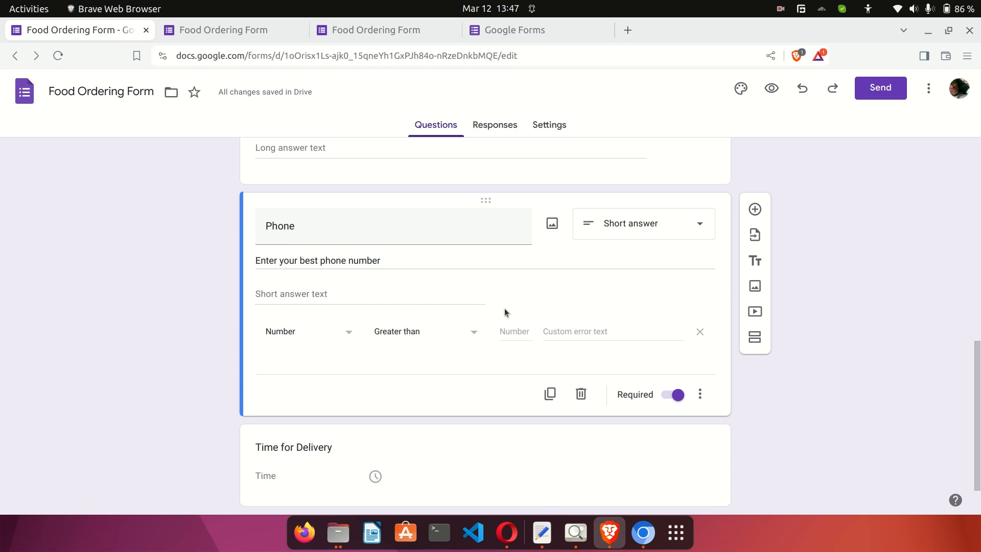
pyautogui.scroll(5, 566, 287)
pyautogui.scroll(4, 636, 212)
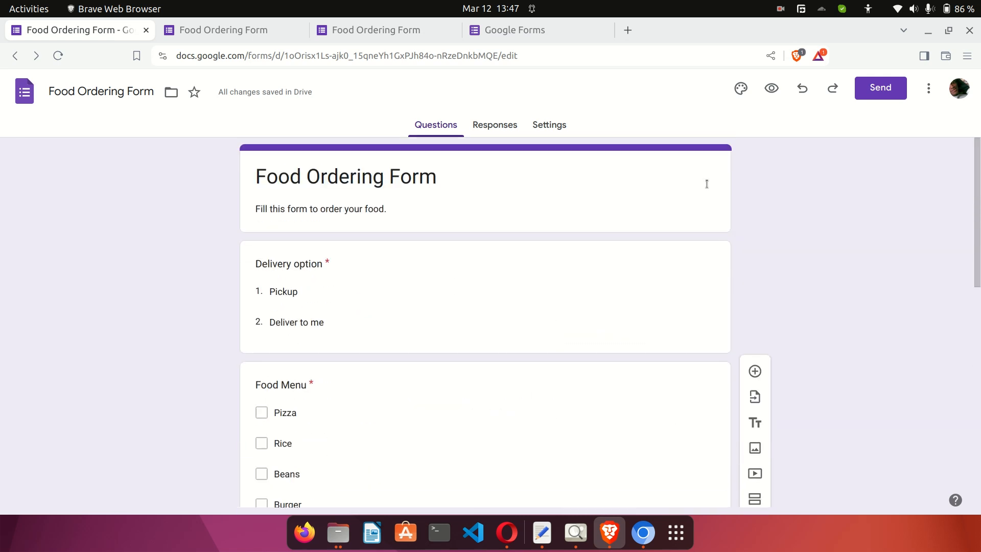
# Show the Send form link option with Shorten URL ticked.
pyautogui.click(927, 97)
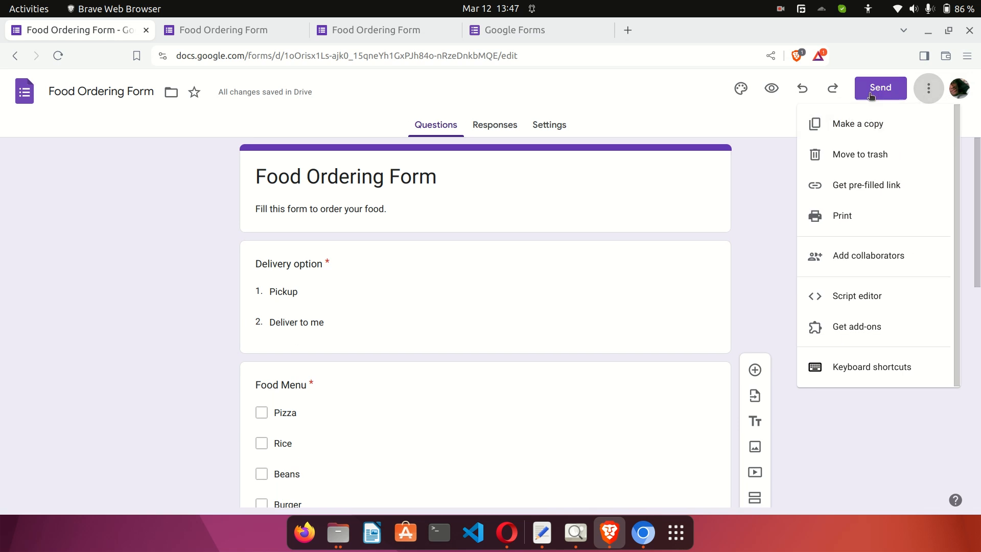
pyautogui.click(871, 96)
pyautogui.click(871, 96)
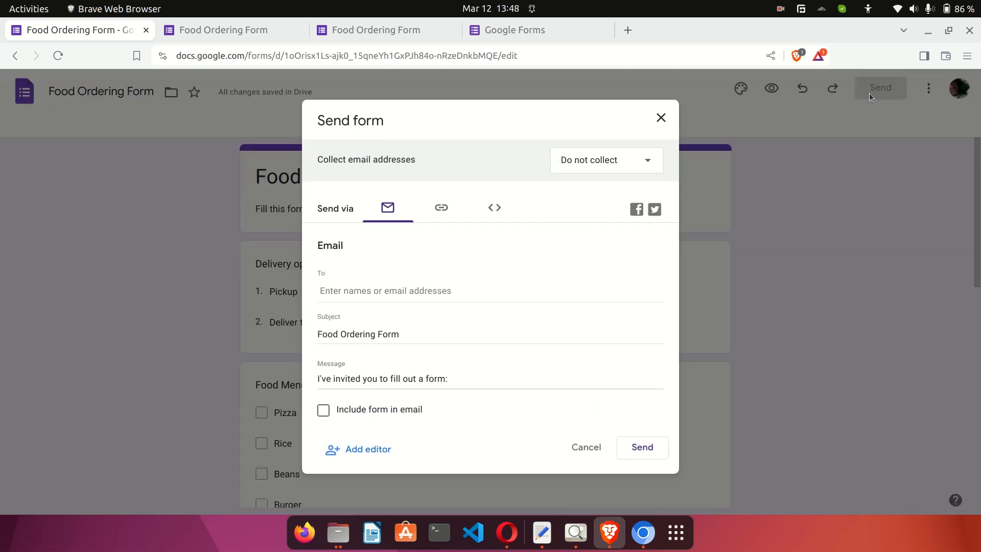
pyautogui.click(441, 211)
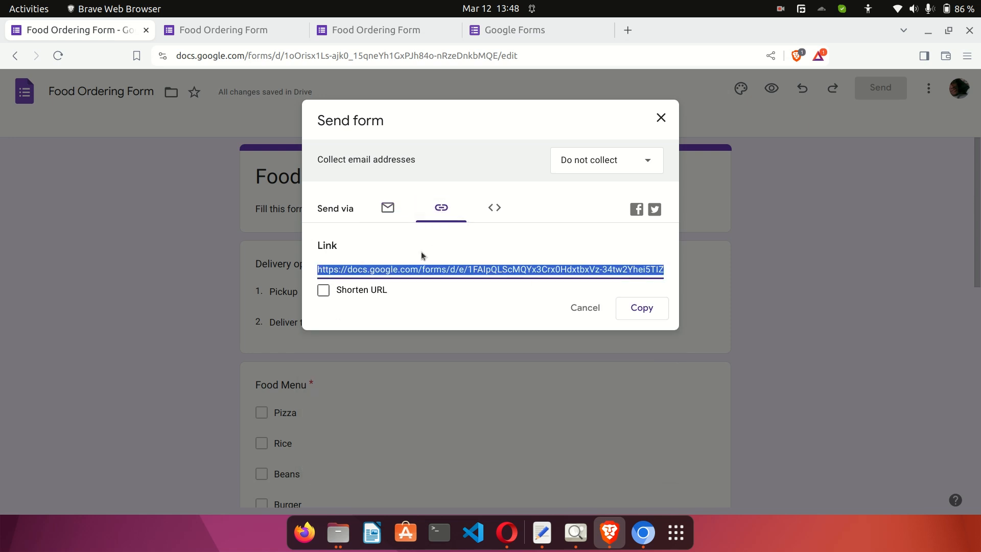
pyautogui.click(324, 290)
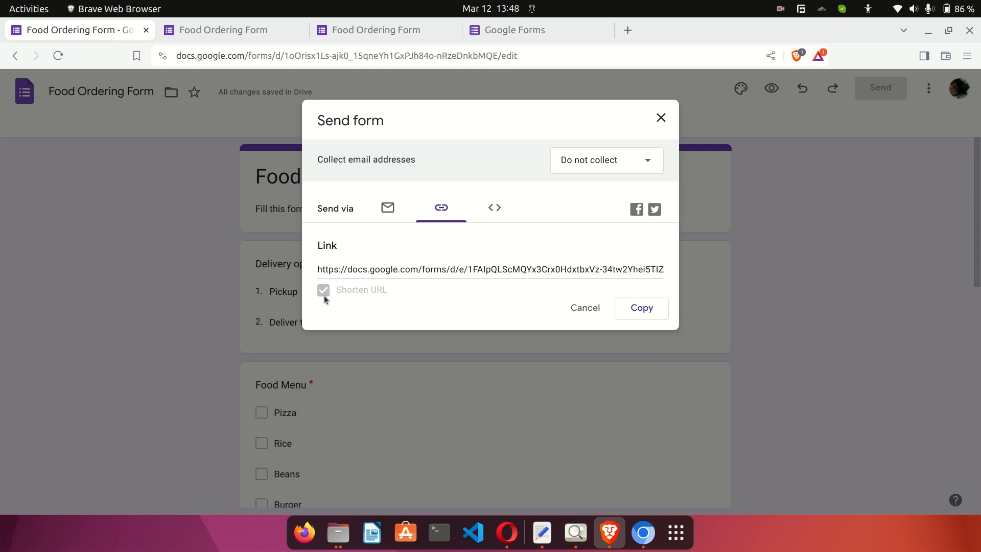
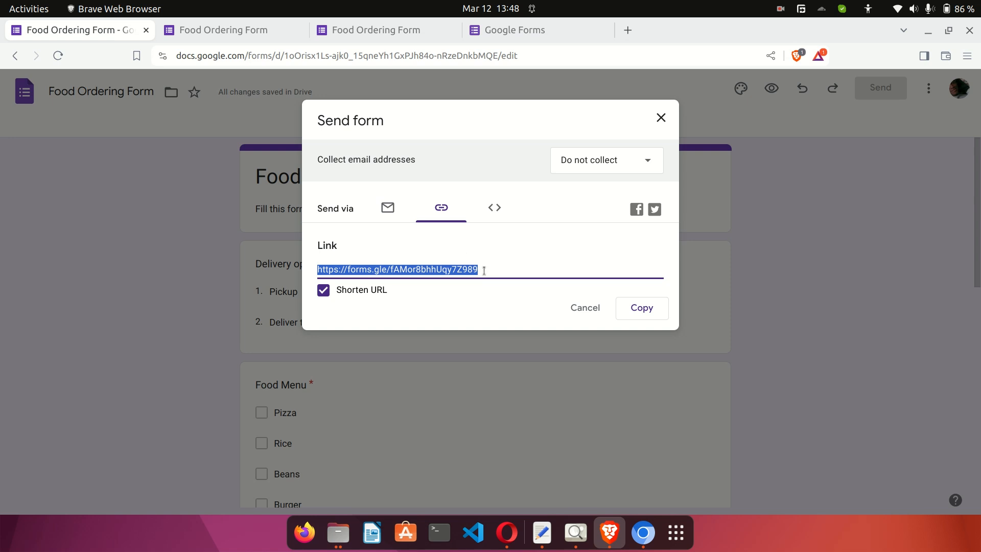
# Deselect the shortened form link and close the Send form dialog.
pyautogui.click(494, 176)
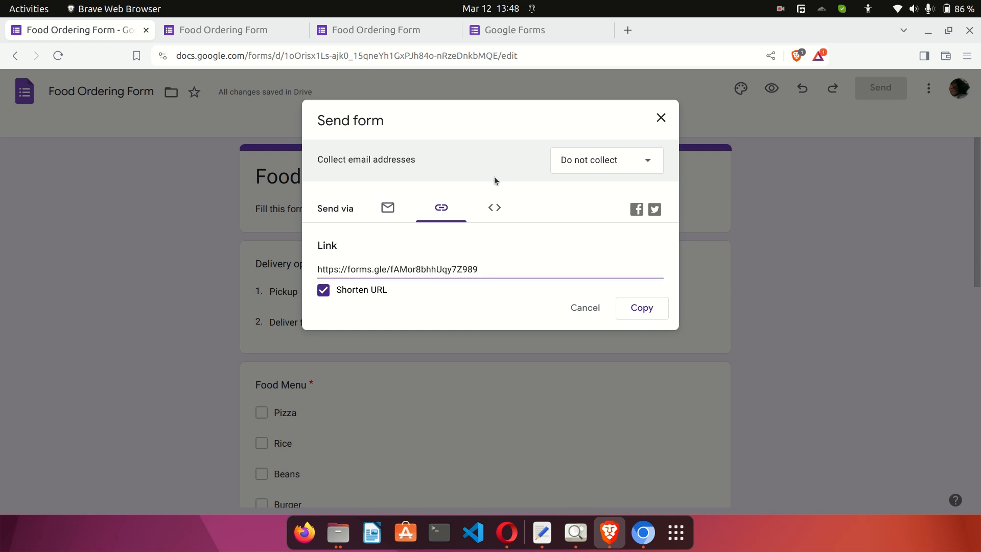
pyautogui.click(660, 118)
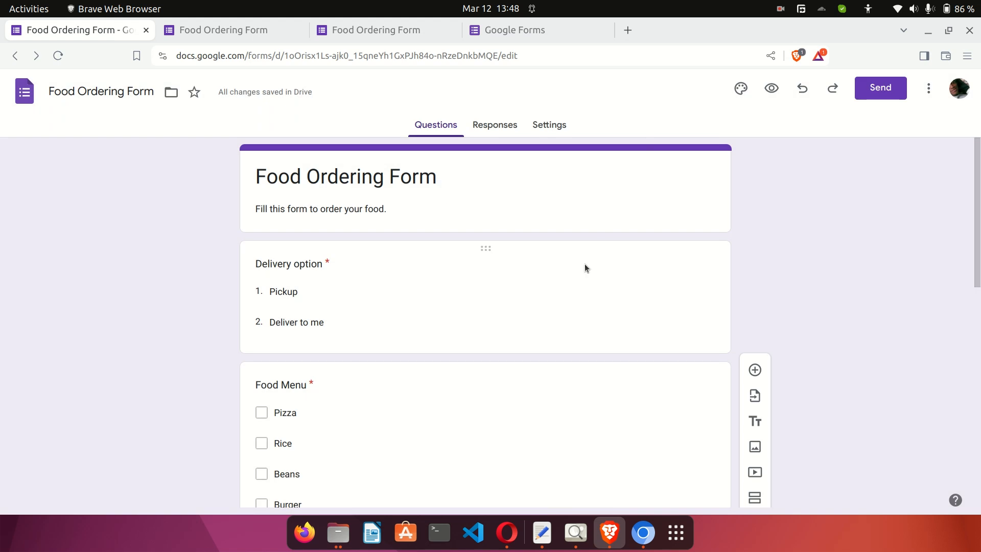
pyautogui.click(243, 32)
pyautogui.scroll(10, 207, 245)
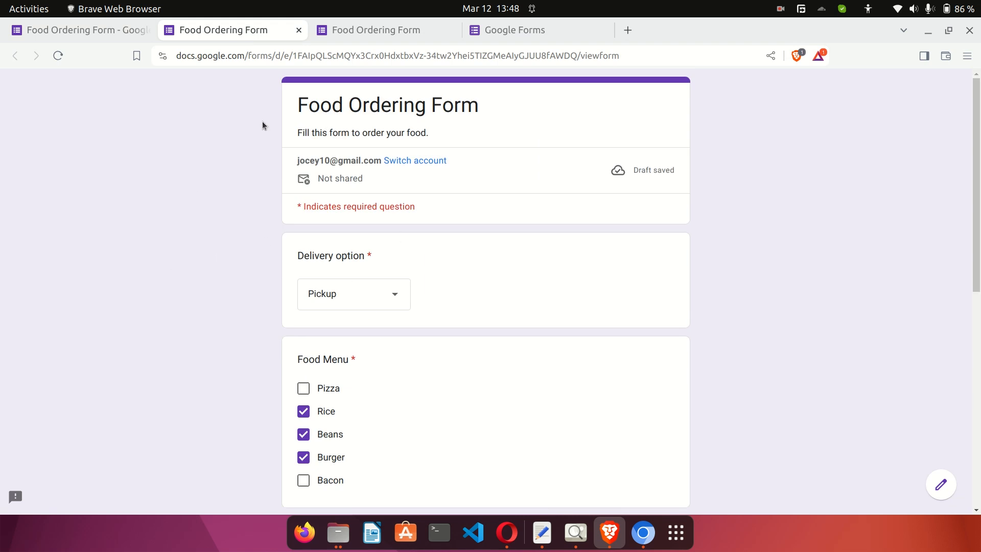
pyautogui.click(100, 36)
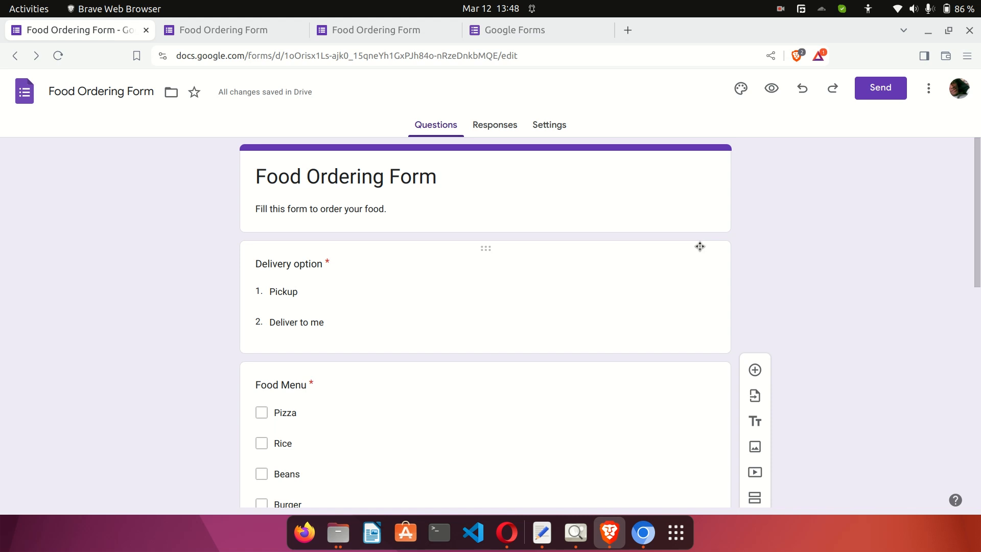
# Open the theme settings, keep the header font and size 24 unchanged, and start choosing a header image.
pyautogui.click(740, 89)
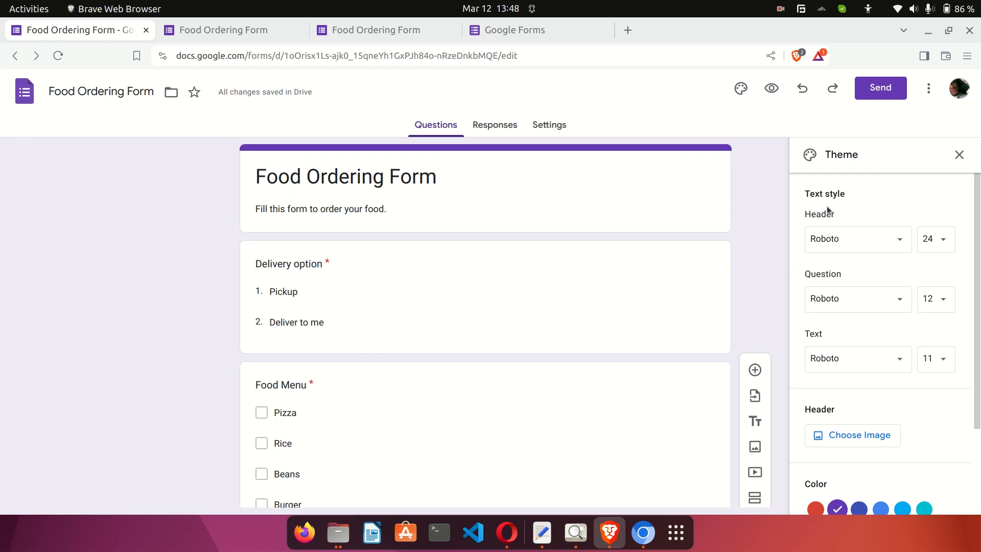
pyautogui.doubleClick(813, 215)
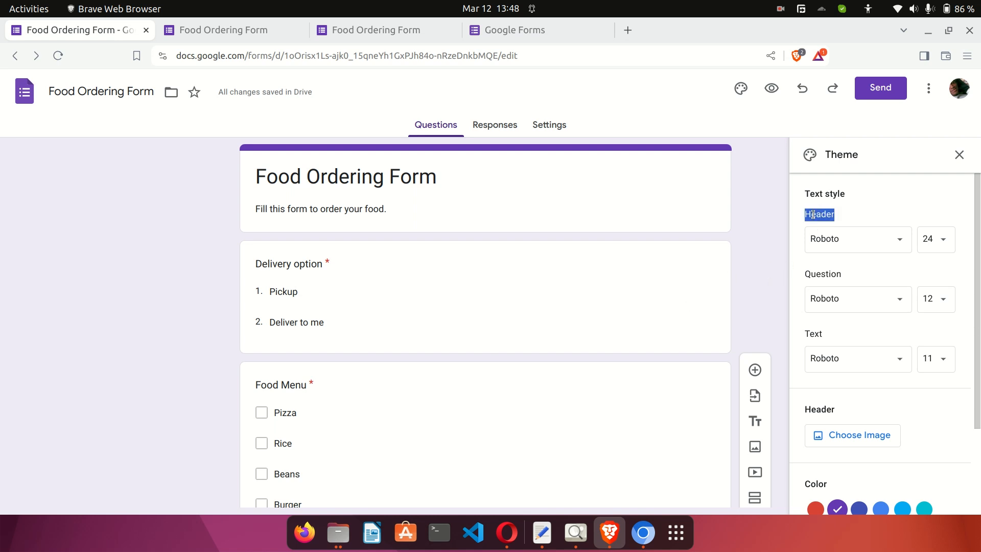
pyautogui.click(865, 229)
pyautogui.click(866, 231)
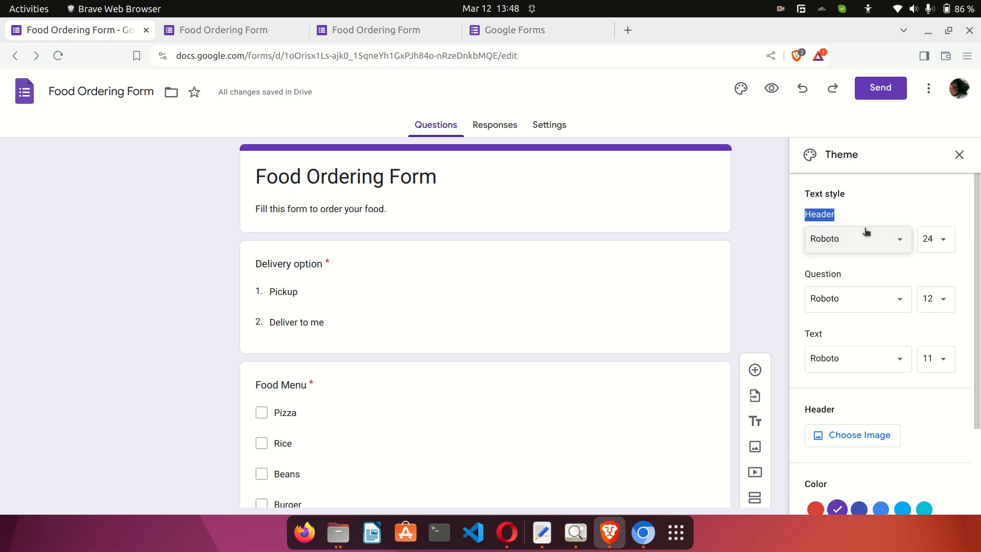
pyautogui.click(927, 237)
pyautogui.click(927, 237)
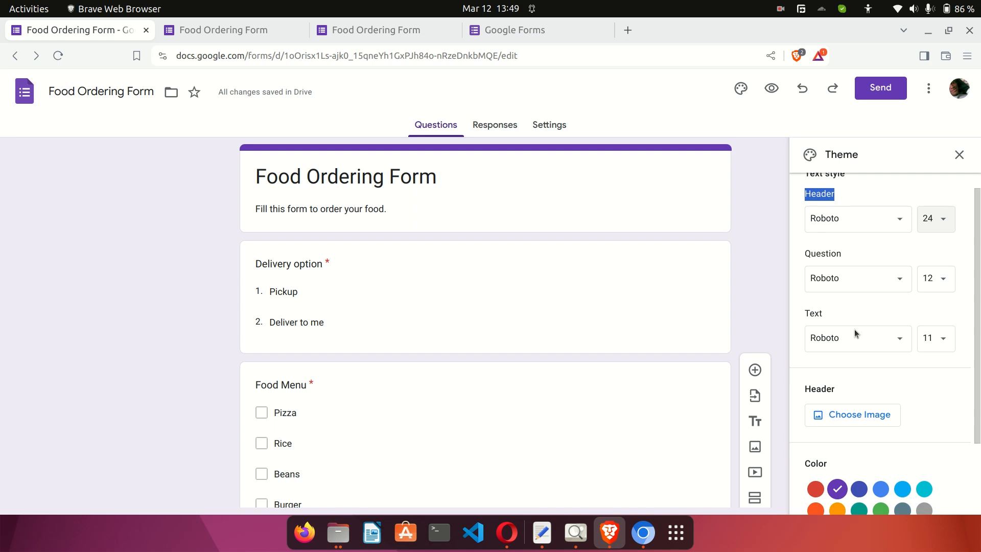
pyautogui.scroll(-3, 854, 329)
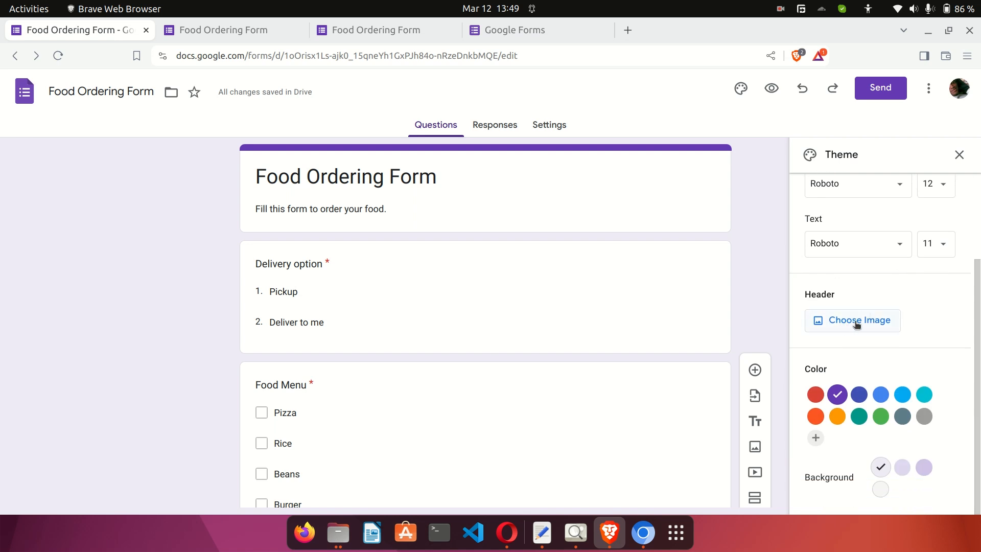
pyautogui.click(857, 323)
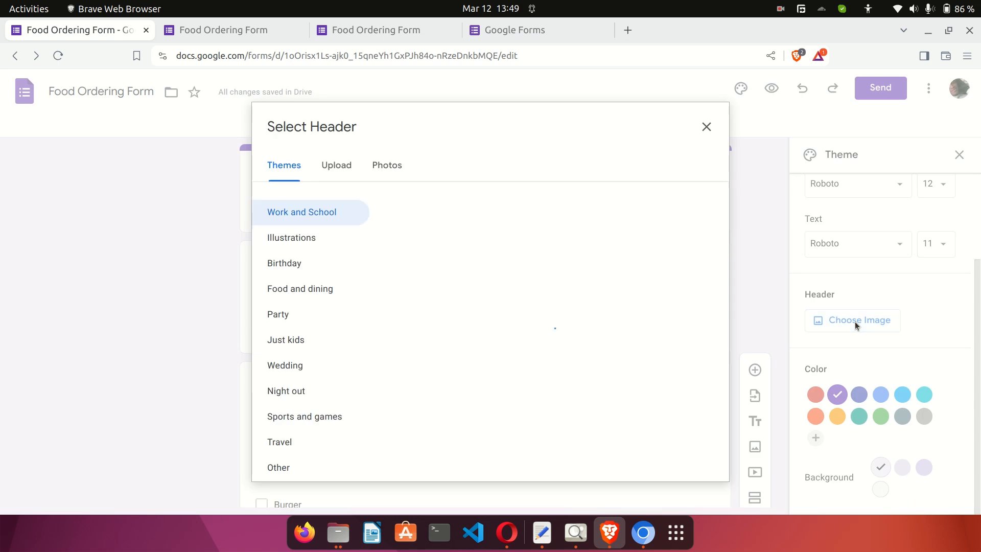
# Browse the Upload, Photos and Themes header sources, including the Party category.
pyautogui.click(343, 167)
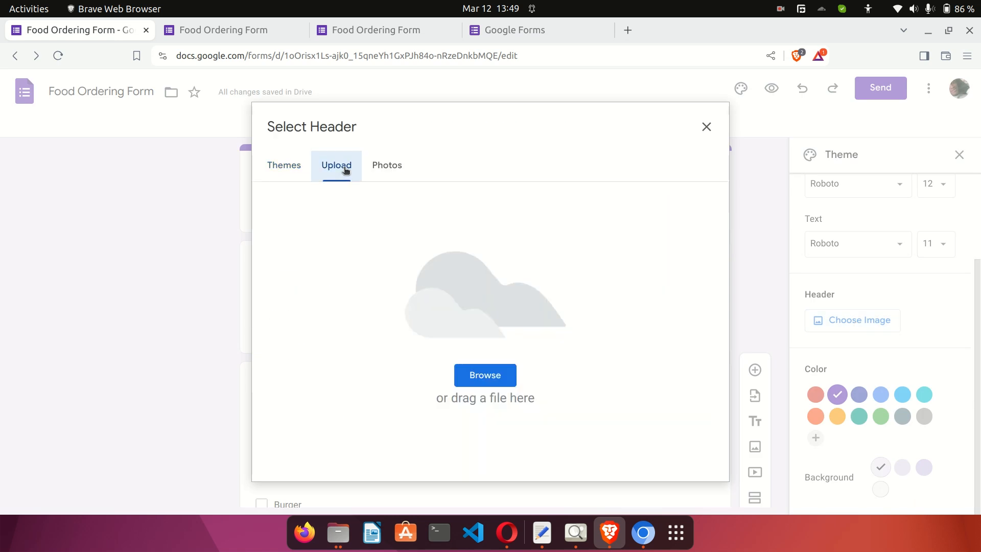
pyautogui.click(379, 168)
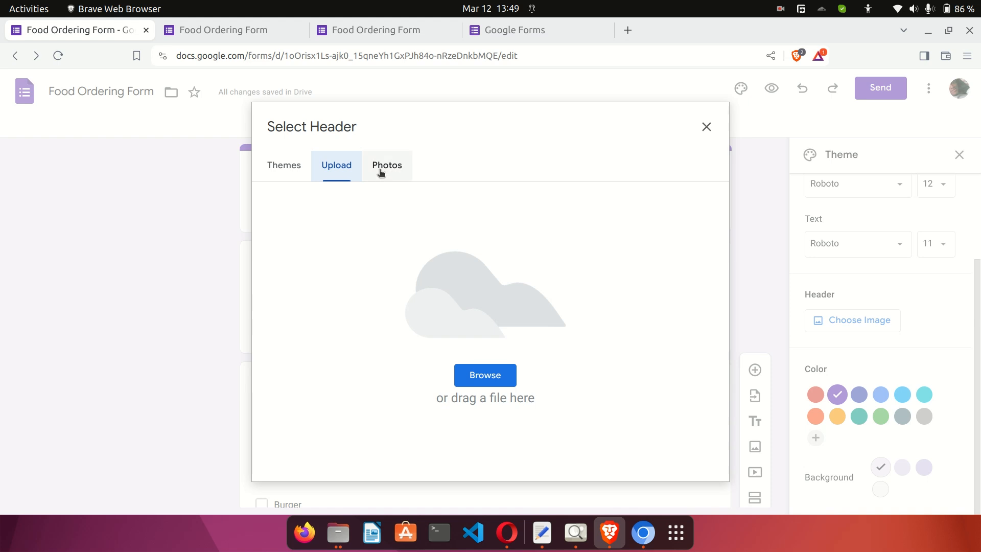
pyautogui.click(276, 166)
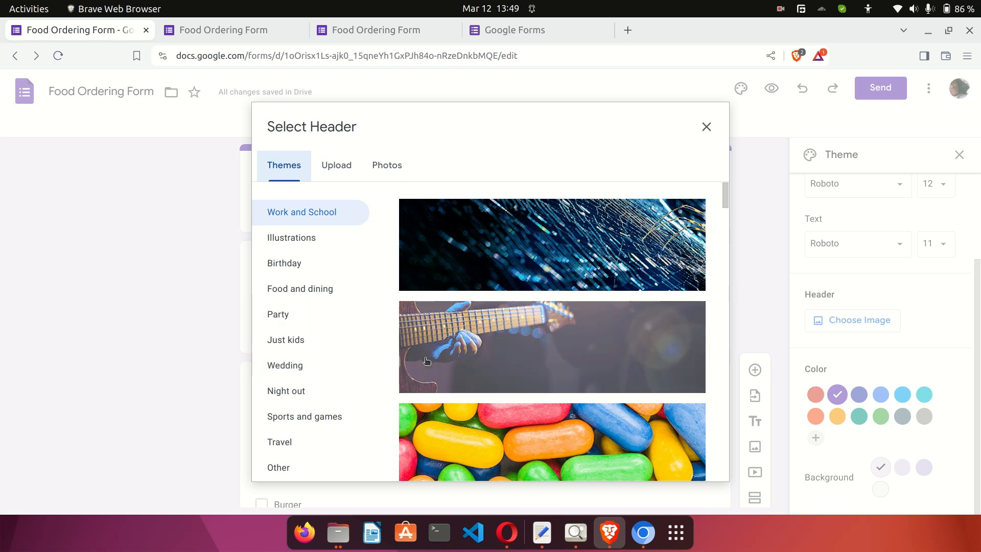
pyautogui.scroll(-6, 477, 378)
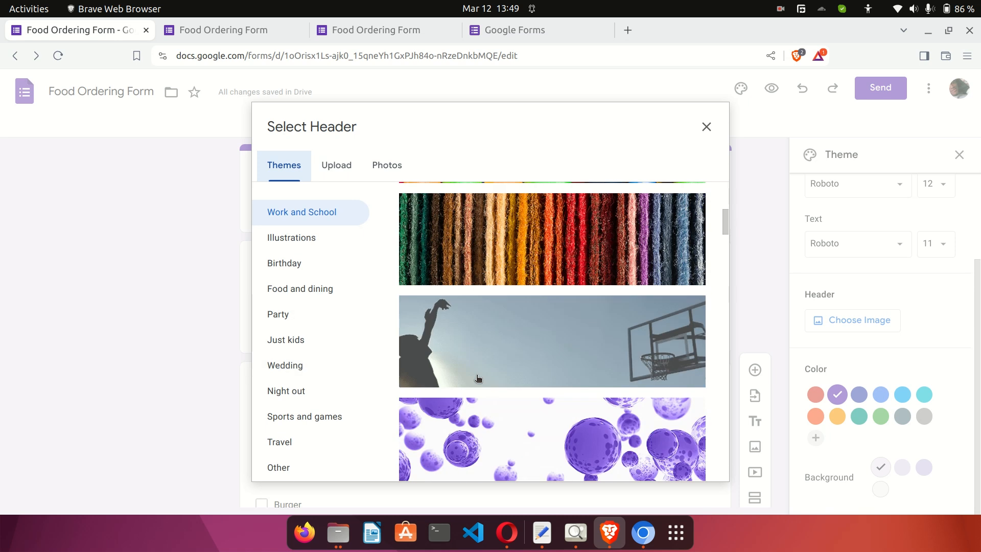
pyautogui.scroll(-7, 477, 378)
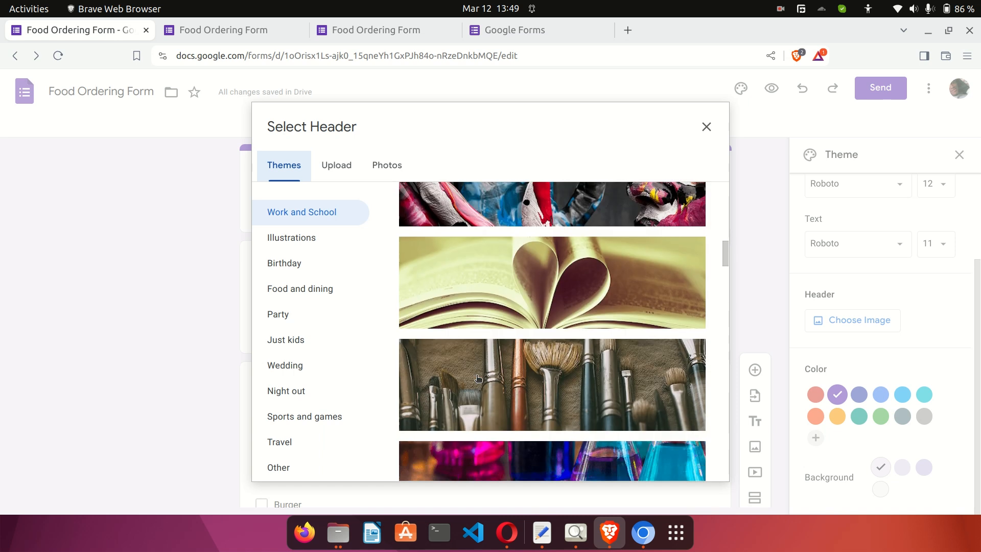
pyautogui.scroll(3, 478, 378)
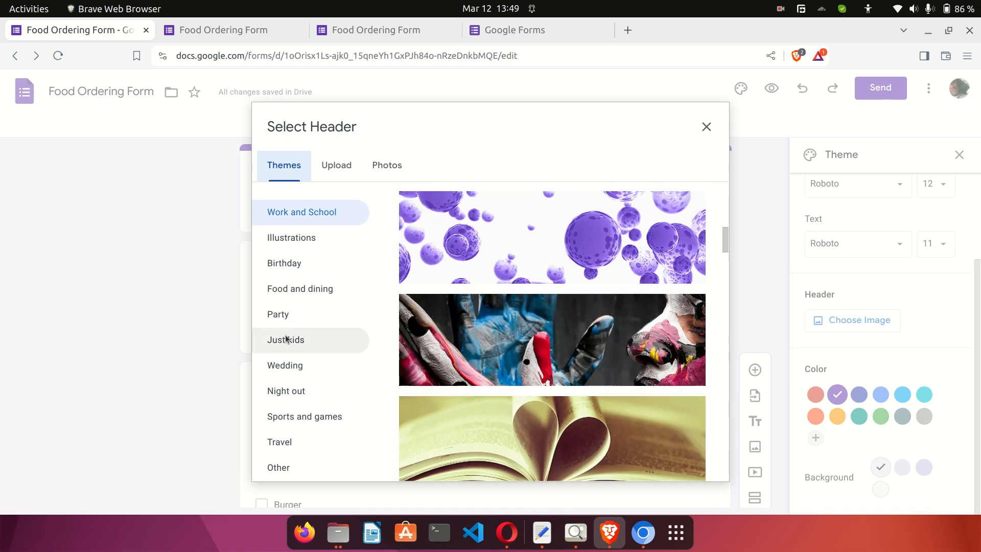
pyautogui.click(295, 314)
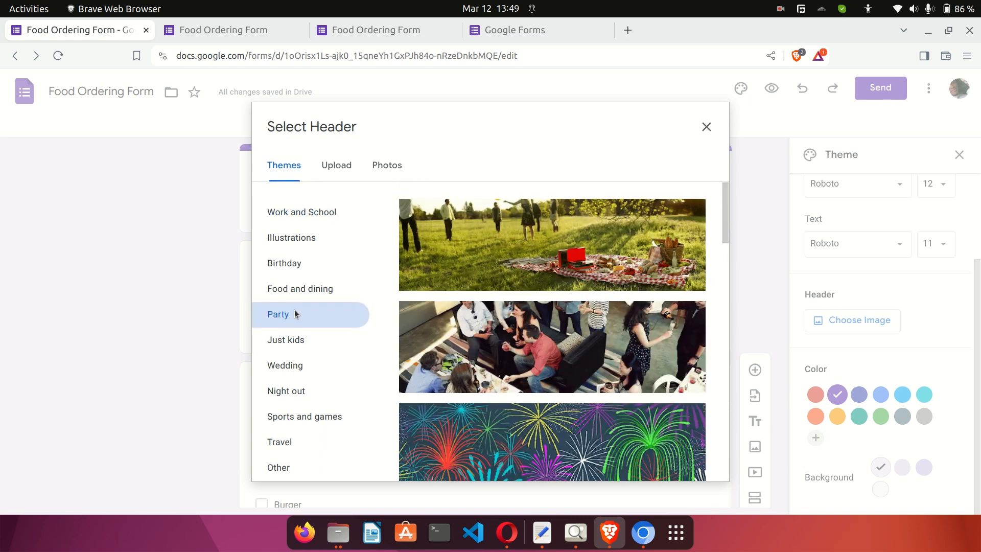
pyautogui.scroll(-10, 575, 331)
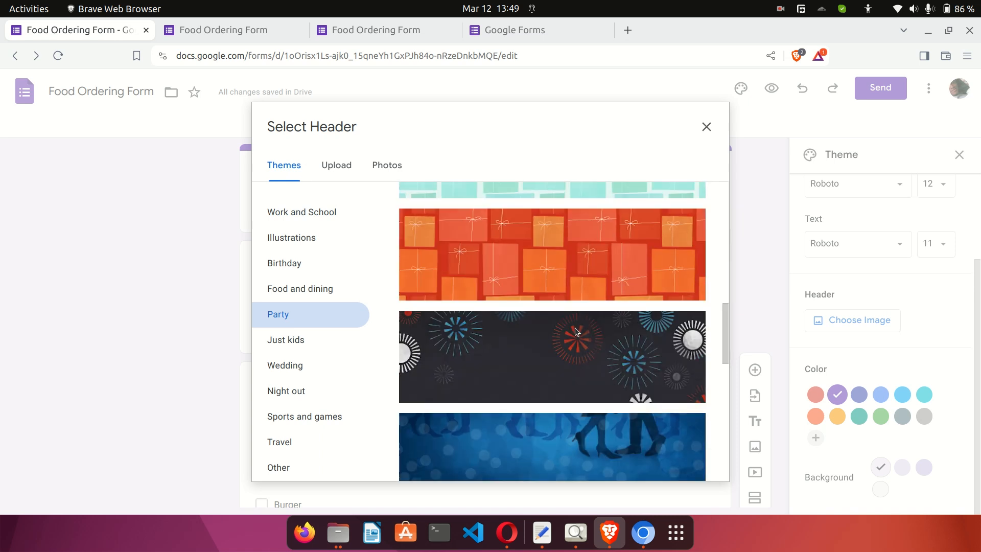
pyautogui.scroll(-5, 575, 327)
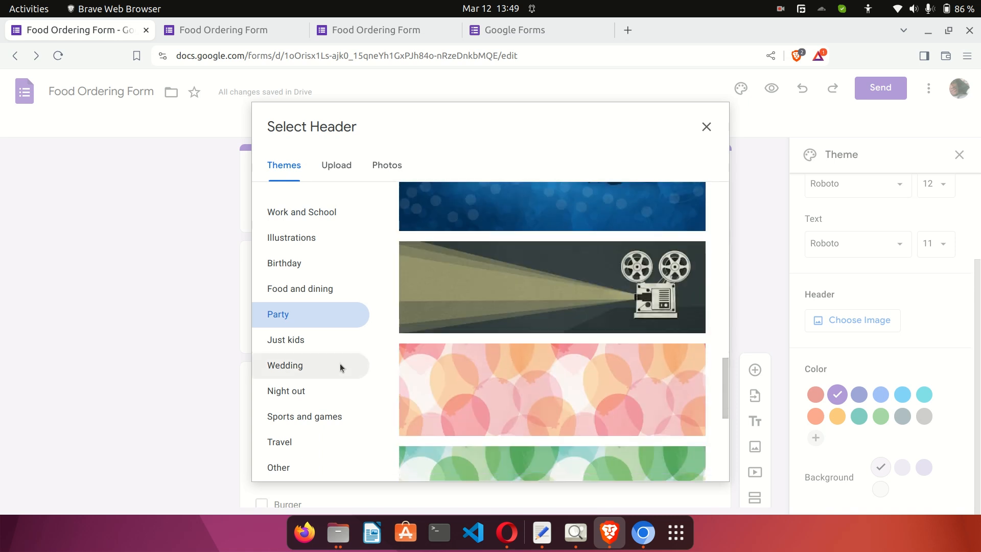
# Insert the pancake photo from Food and dining as the header, turning the accent dark red.
pyautogui.click(314, 293)
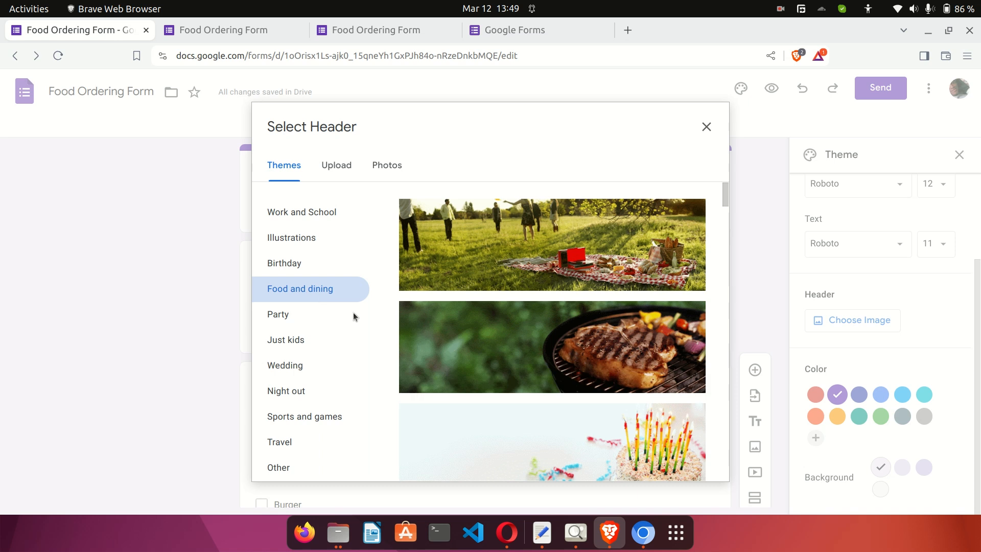
pyautogui.scroll(-5, 565, 369)
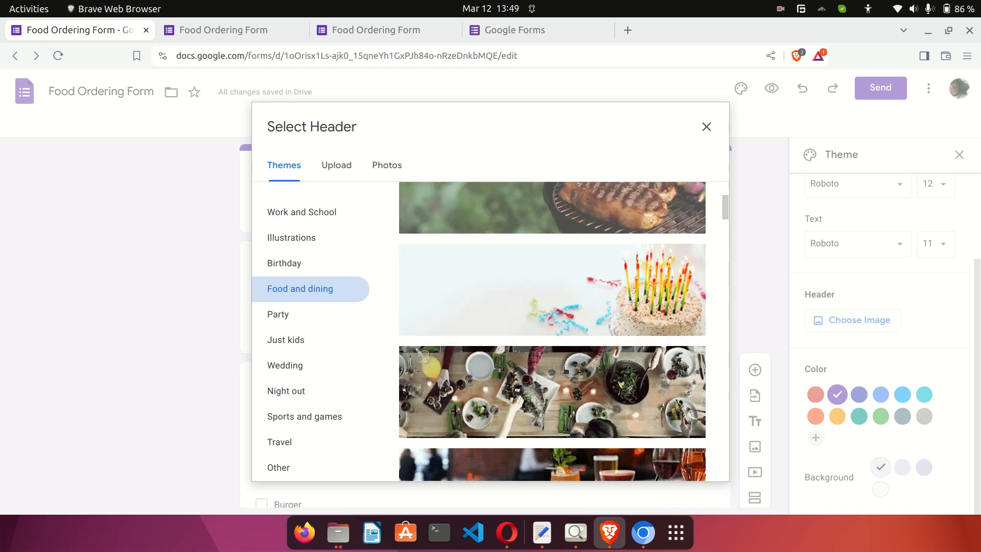
pyautogui.scroll(-5, 565, 369)
pyautogui.click(565, 370)
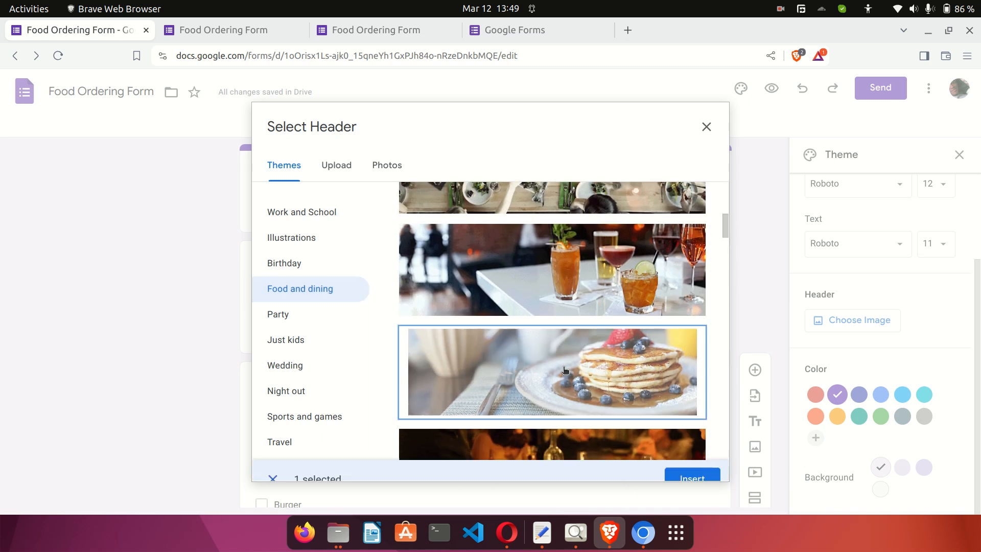
pyautogui.click(688, 464)
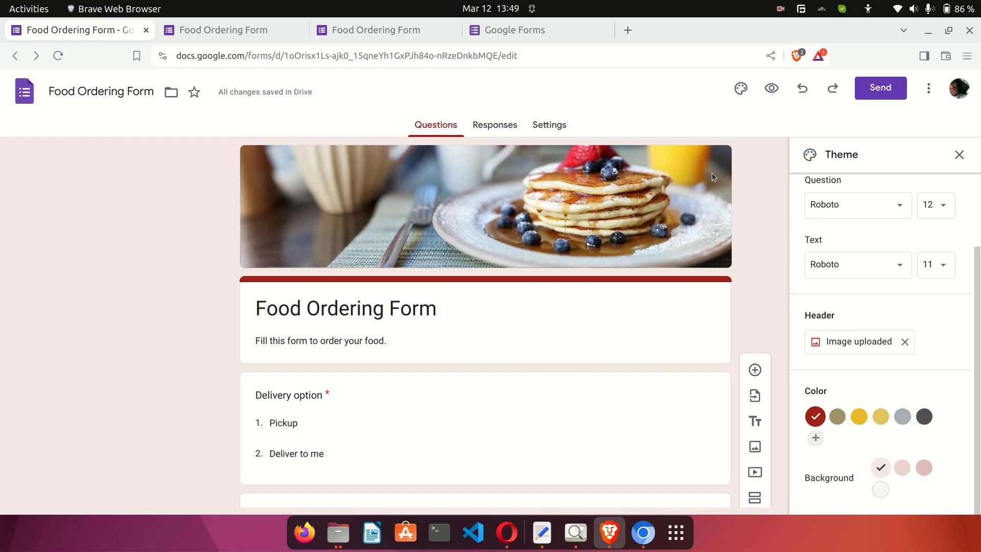
# Preview the form, then set the page background to light grey.
pyautogui.click(770, 88)
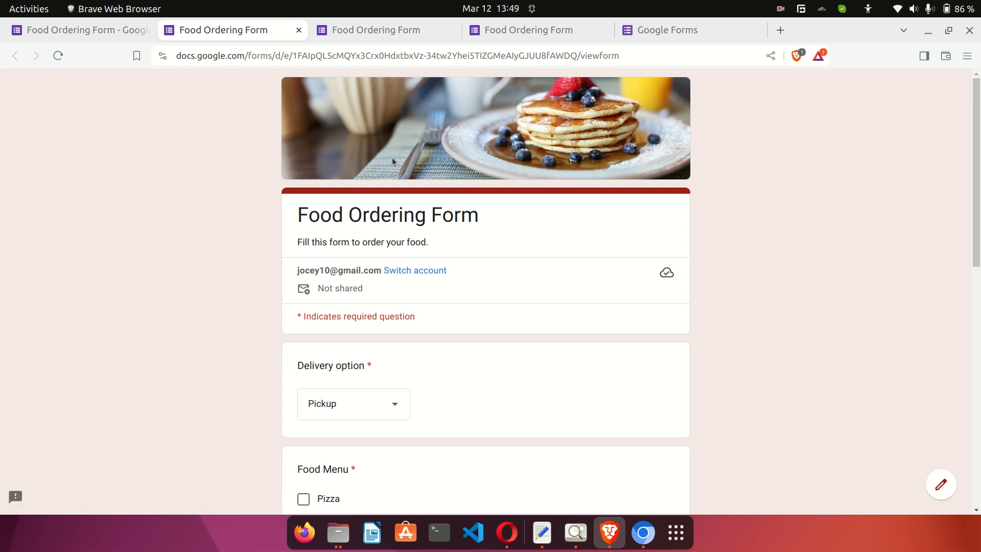
pyautogui.click(123, 32)
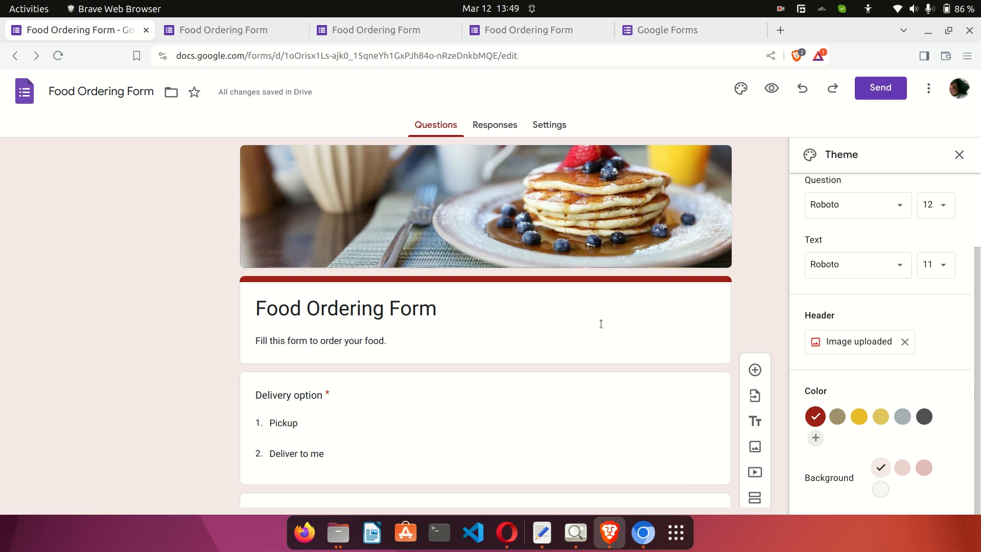
pyautogui.scroll(-8, 601, 323)
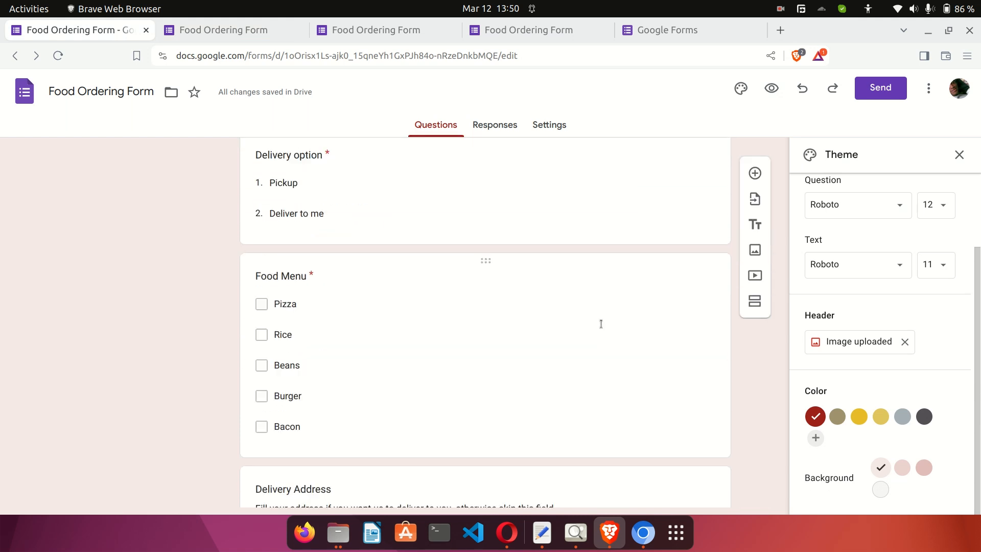
pyautogui.scroll(-1, 601, 323)
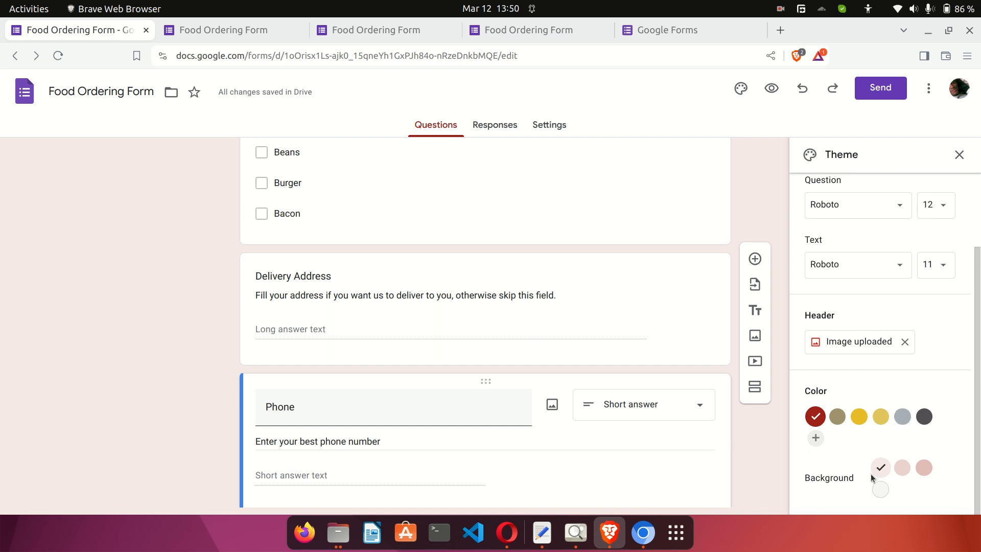
pyautogui.click(879, 488)
# Make yellow the theme colour, reapply the light grey background, and close the theme settings.
pyautogui.scroll(8, 679, 390)
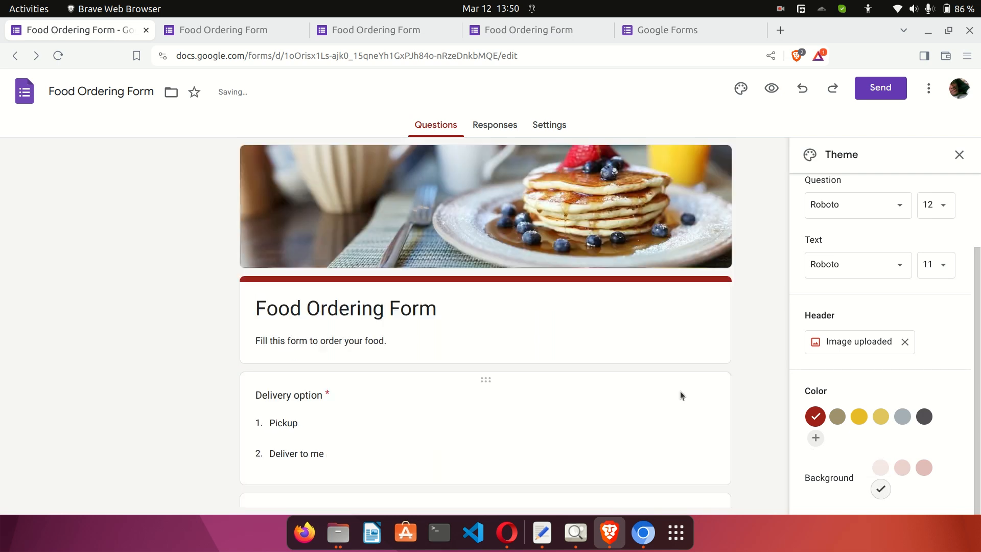
pyautogui.scroll(-3, 679, 391)
pyautogui.scroll(1, 681, 392)
pyautogui.scroll(3, 681, 391)
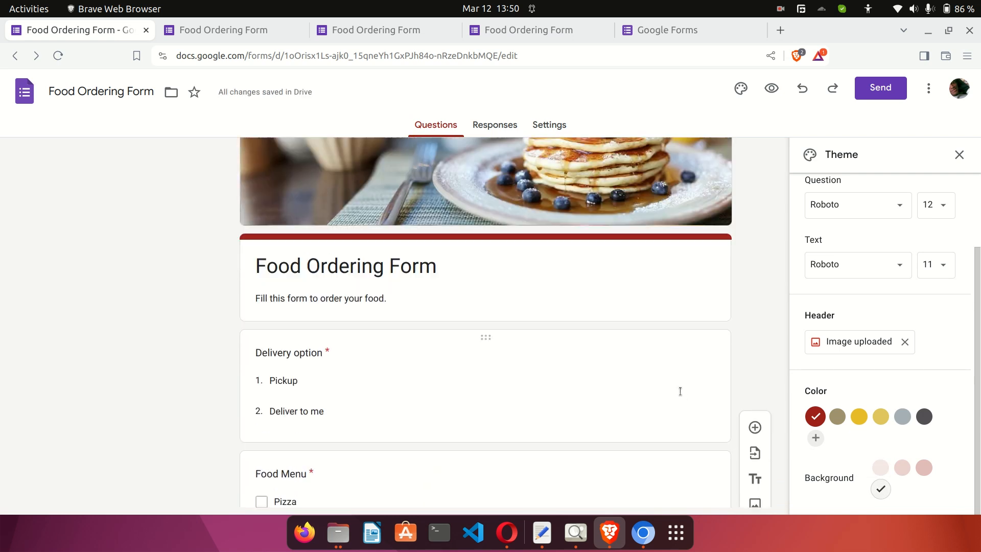
pyautogui.scroll(1, 680, 395)
pyautogui.scroll(-4, 679, 390)
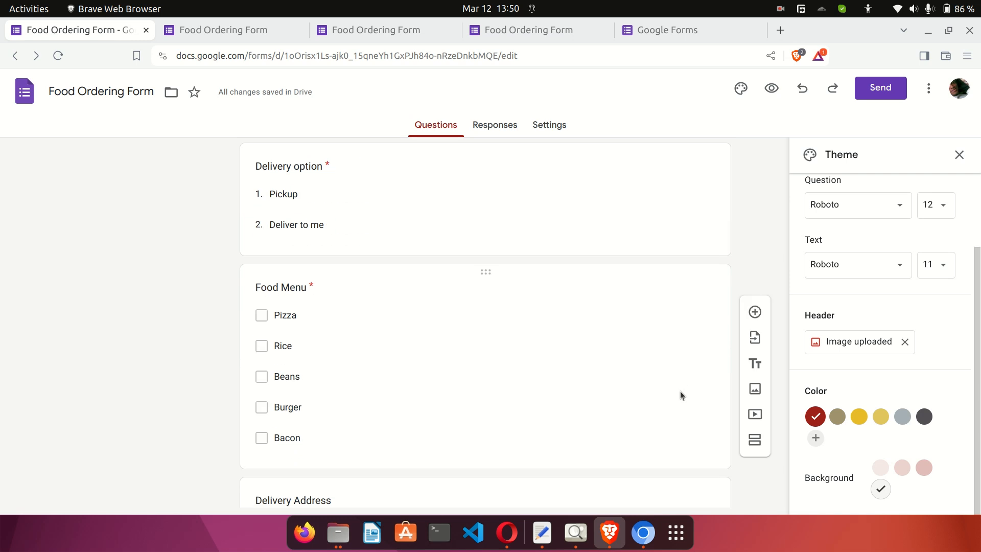
pyautogui.click(859, 416)
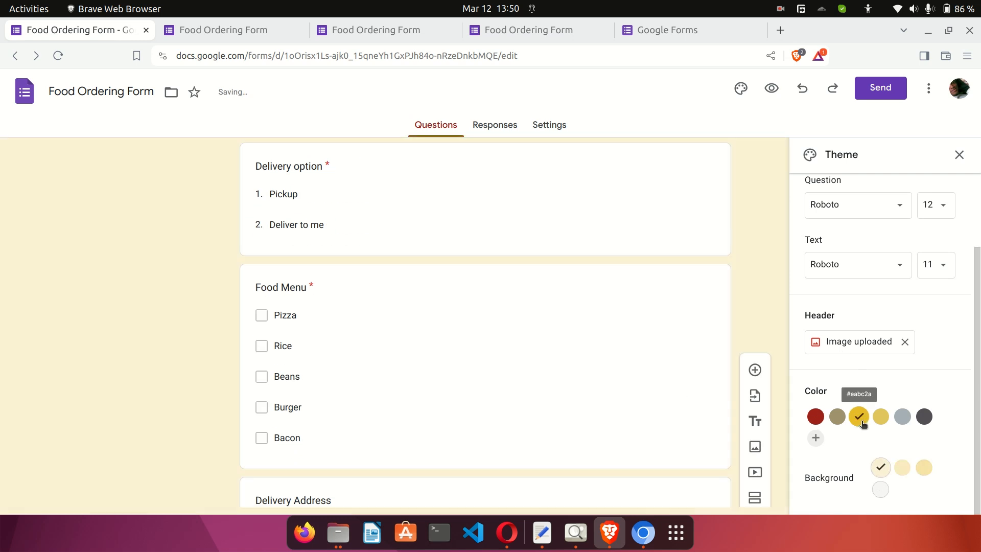
pyautogui.scroll(4, 501, 345)
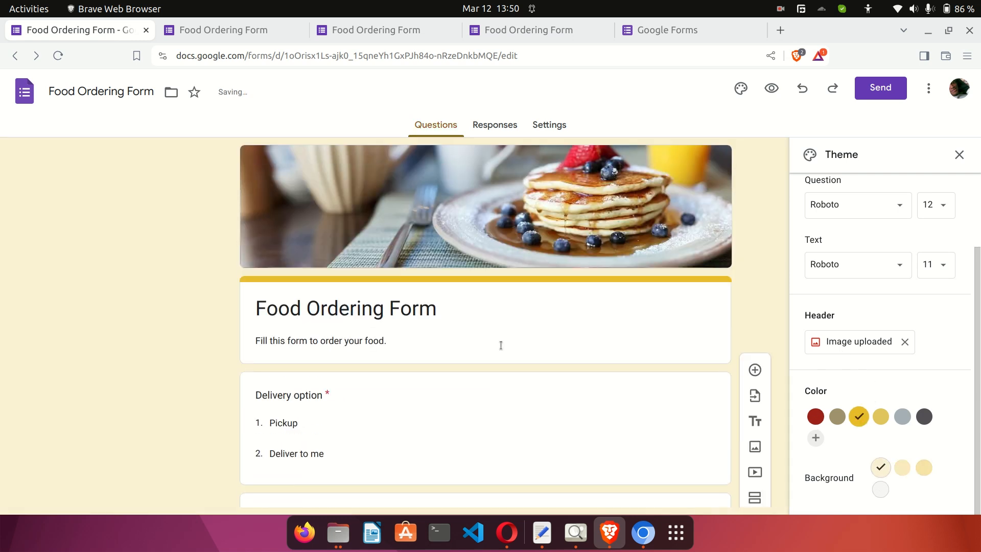
pyautogui.click(880, 488)
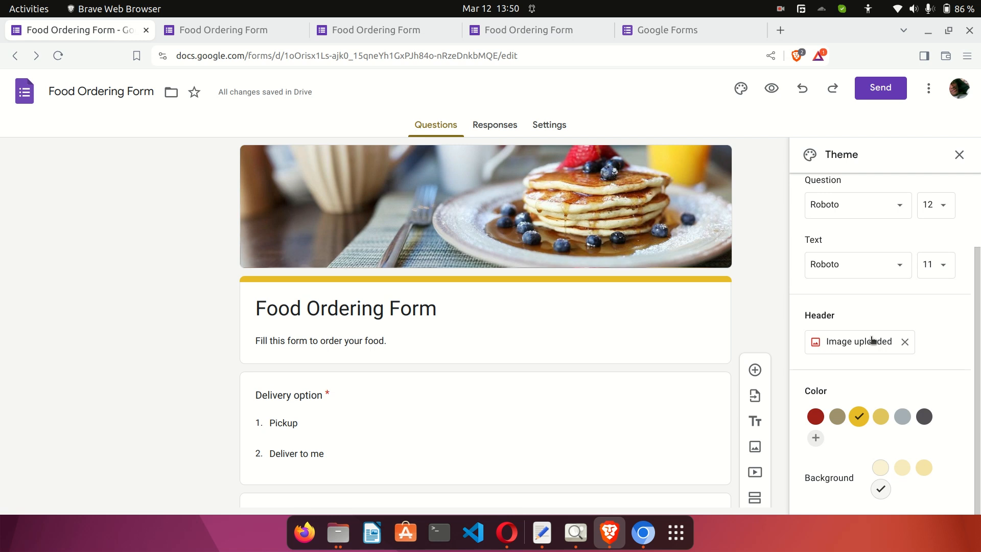
pyautogui.scroll(2, 873, 254)
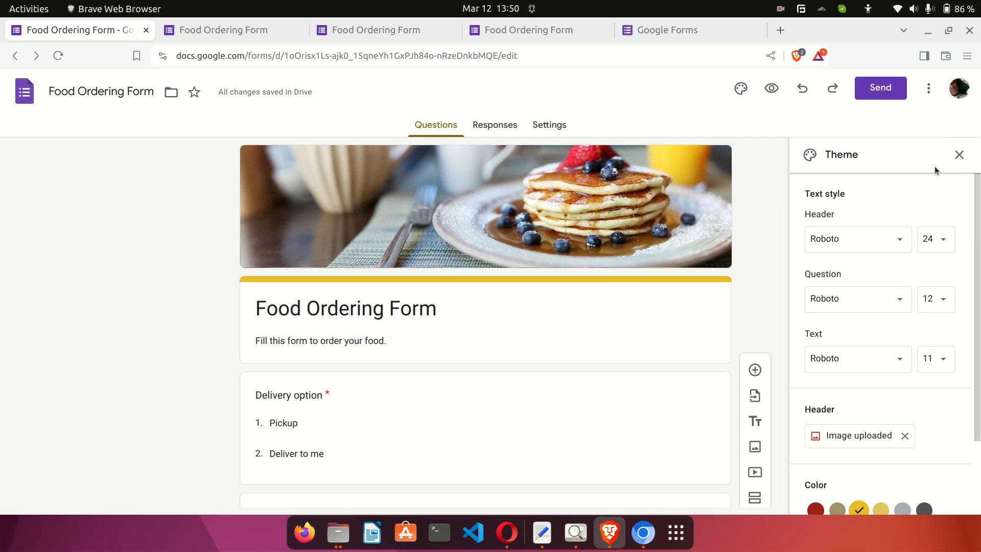
pyautogui.click(961, 155)
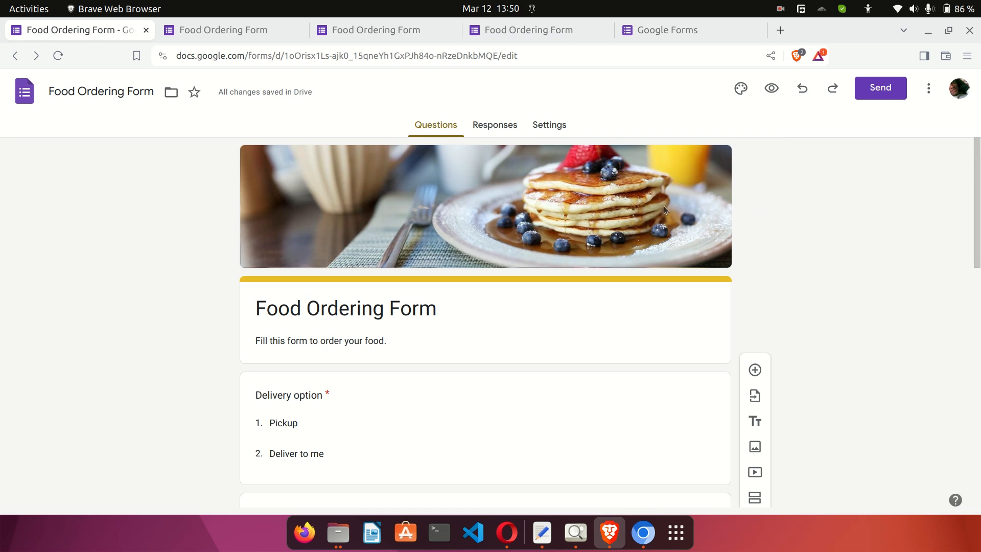
# Open the live form and scroll through its questions.
pyautogui.click(242, 36)
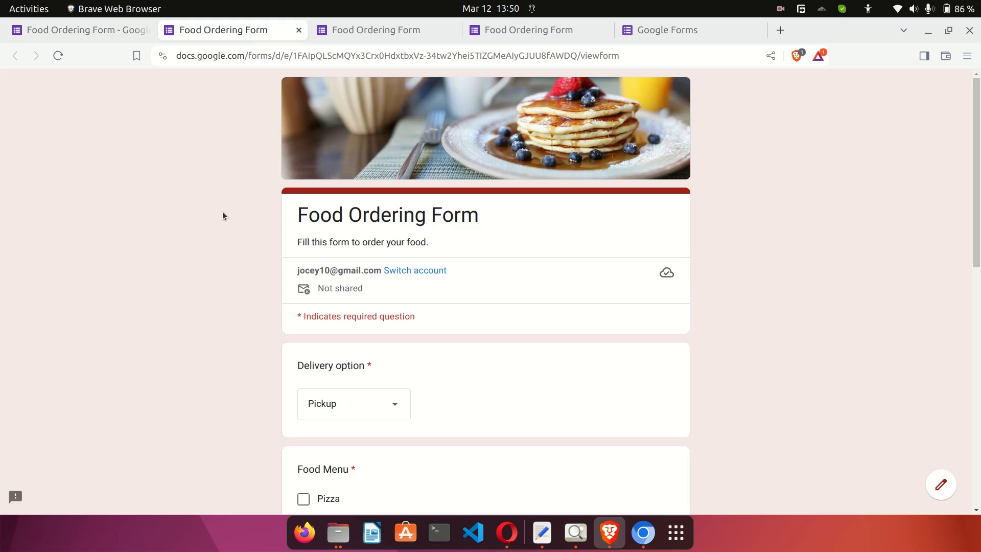
pyautogui.scroll(-2, 481, 296)
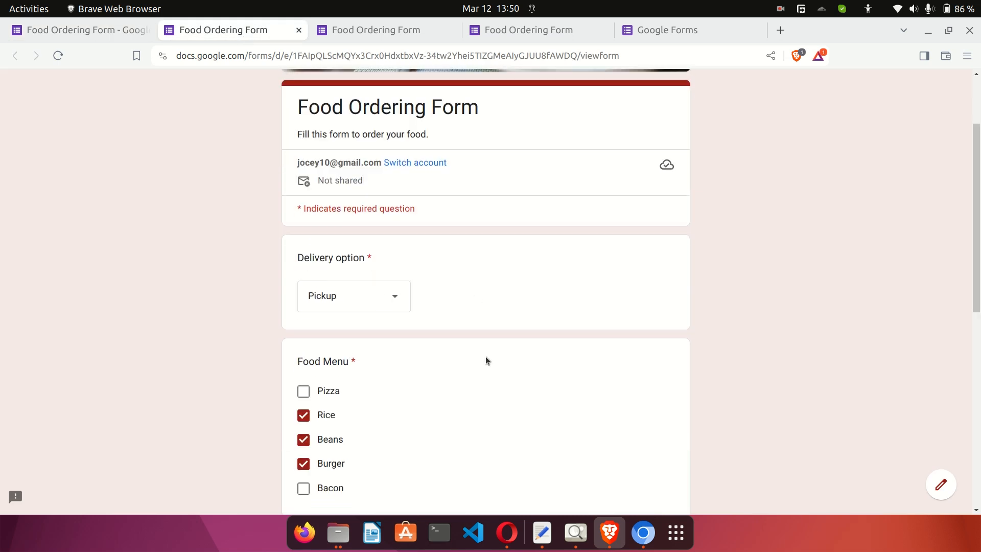
pyautogui.scroll(-8, 485, 357)
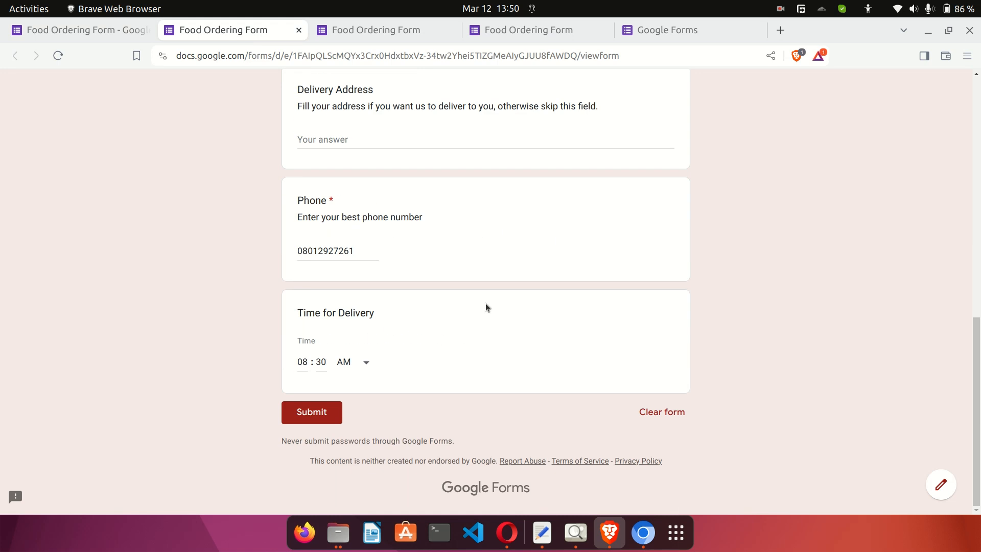
pyautogui.scroll(10, 146, 173)
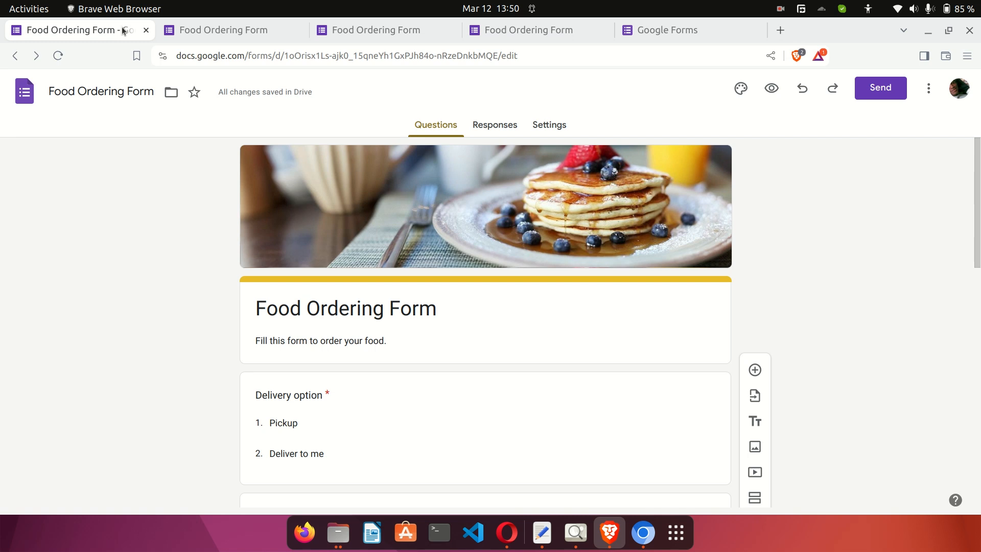
pyautogui.click(210, 30)
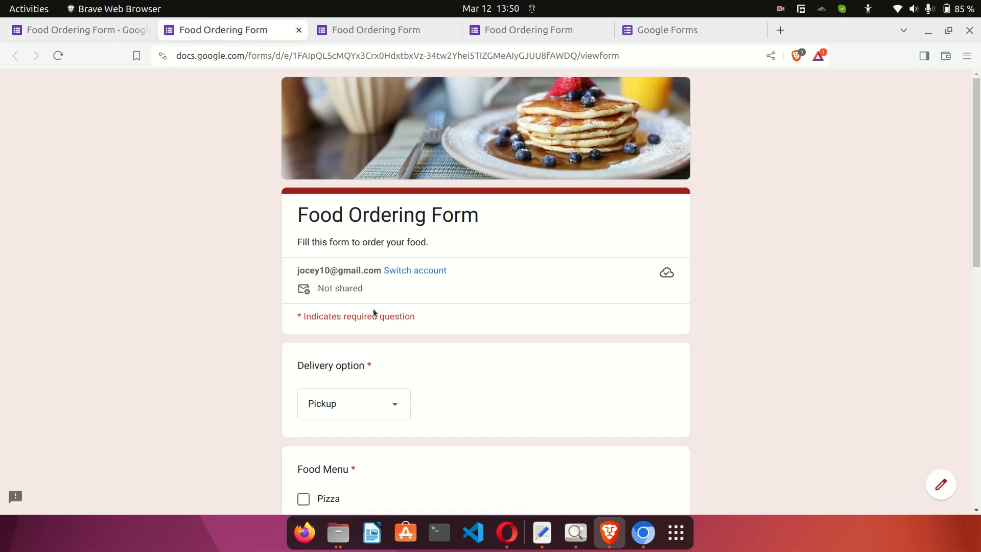
pyautogui.scroll(-3, 373, 311)
pyautogui.scroll(-5, 373, 312)
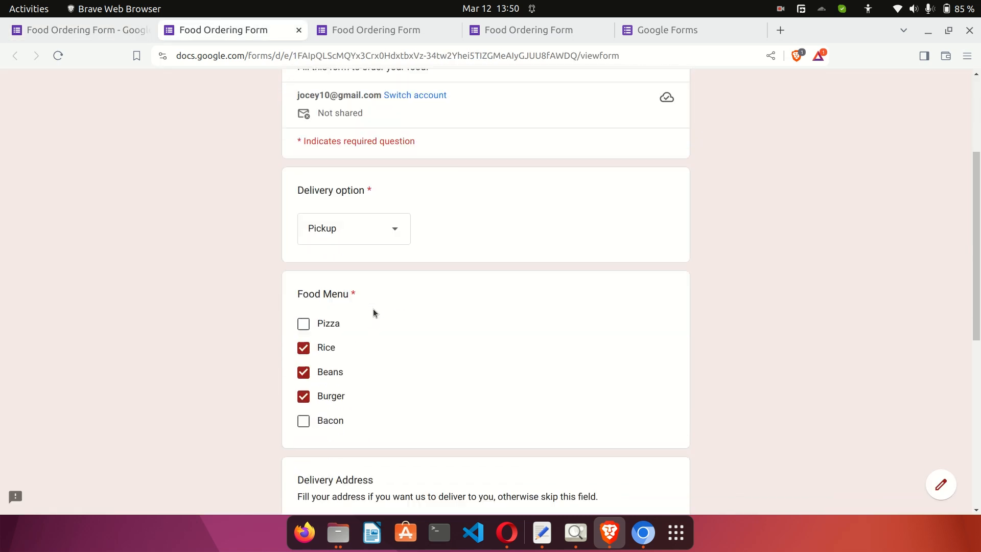
# Enter a test Delivery Address, submit the response, and return to the editor.
pyautogui.click(332, 320)
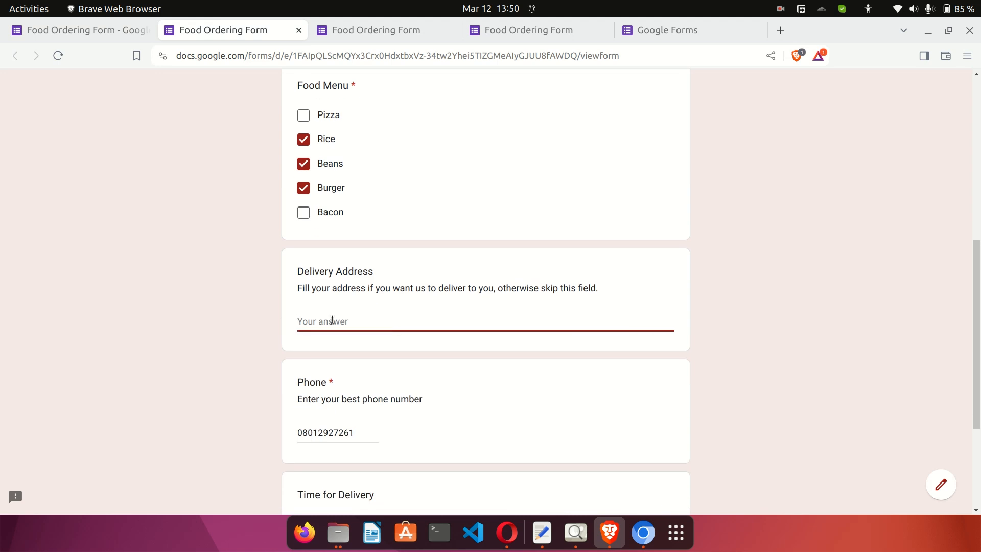
pyautogui.write('ndklnkldsnlnkdlknsdksdnsdl')
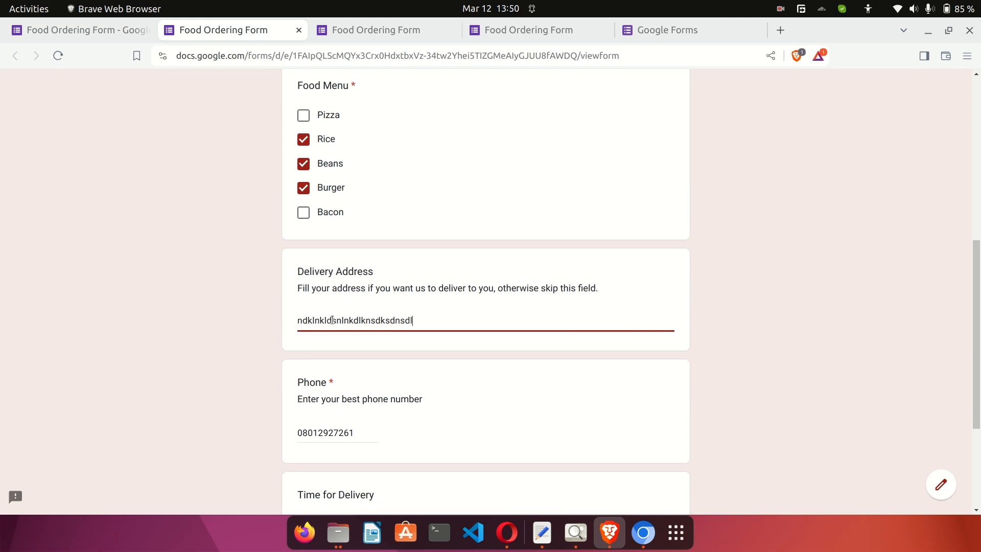
pyautogui.scroll(-3, 332, 320)
pyautogui.click(322, 416)
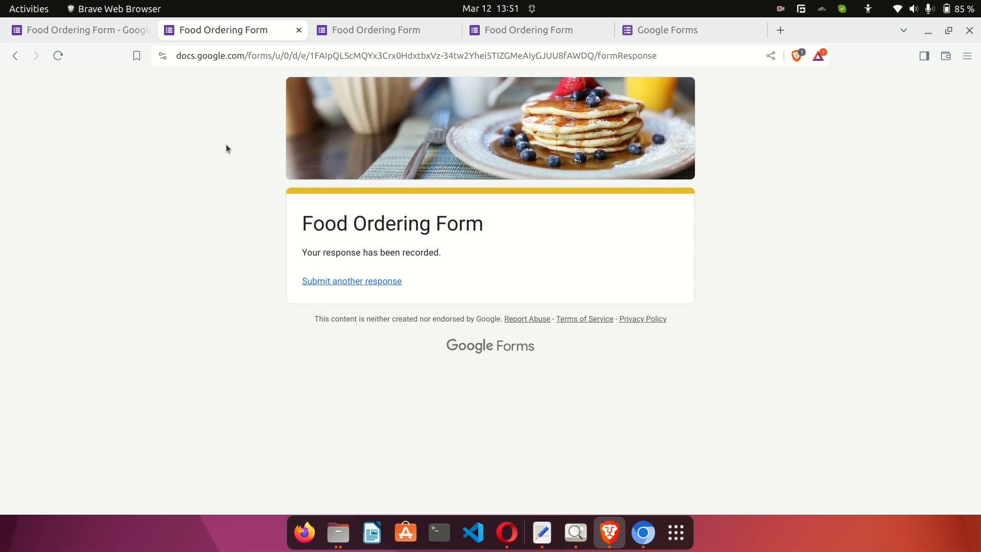
pyautogui.click(96, 34)
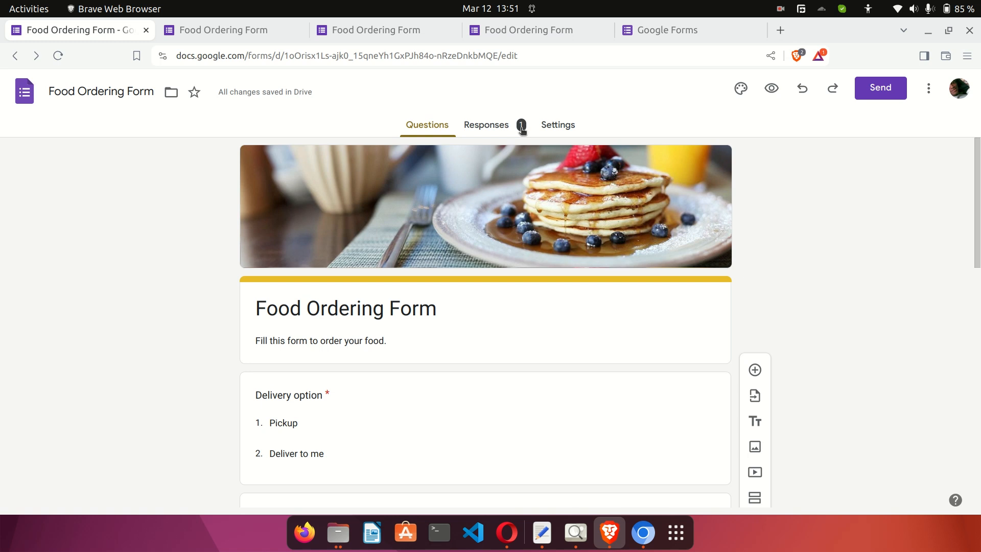
# Review the Responses summary: Pickup, Rice, Beans and Burger, delivery at 8:30 AM.
pyautogui.click(502, 129)
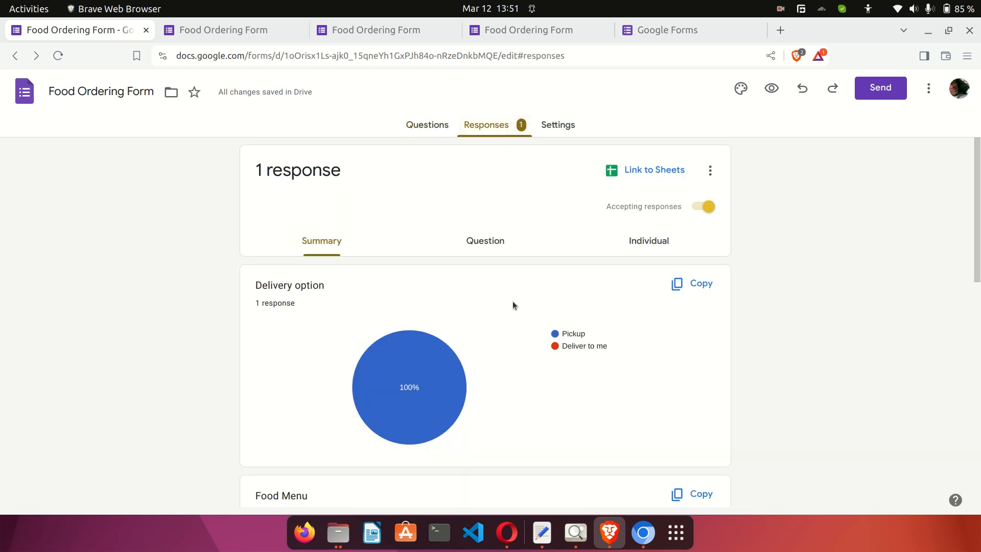
pyautogui.scroll(-5, 496, 307)
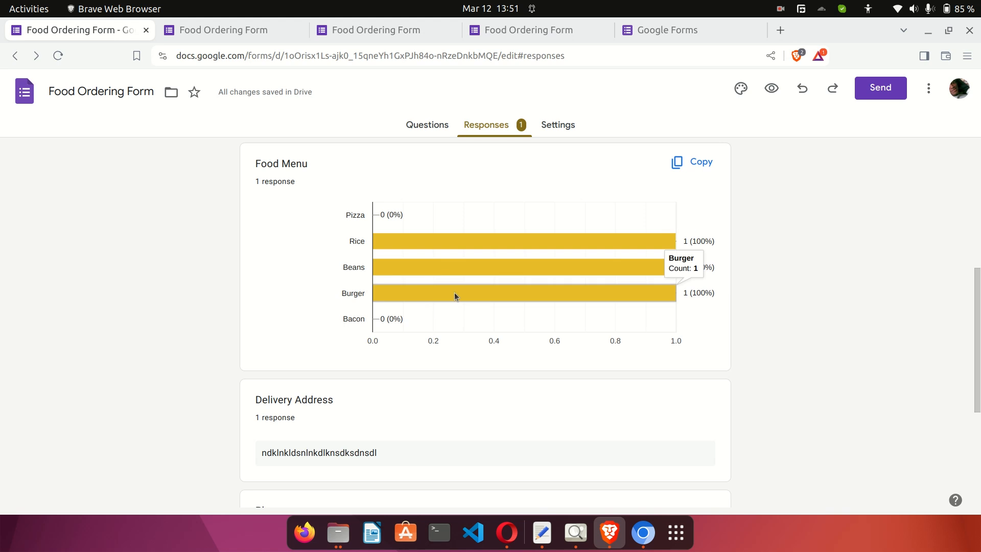
pyautogui.scroll(-3, 458, 292)
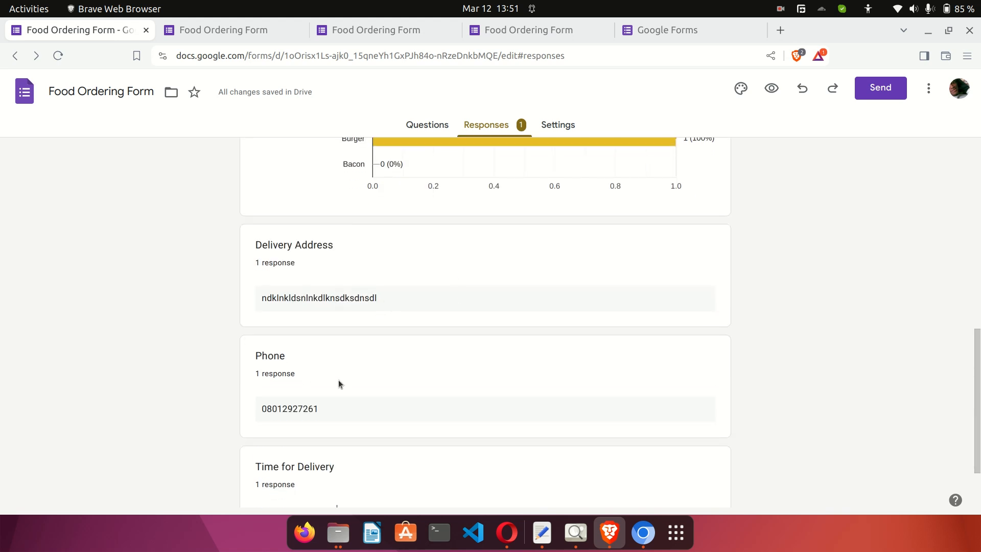
pyautogui.scroll(5, 400, 355)
pyautogui.scroll(-7, 400, 356)
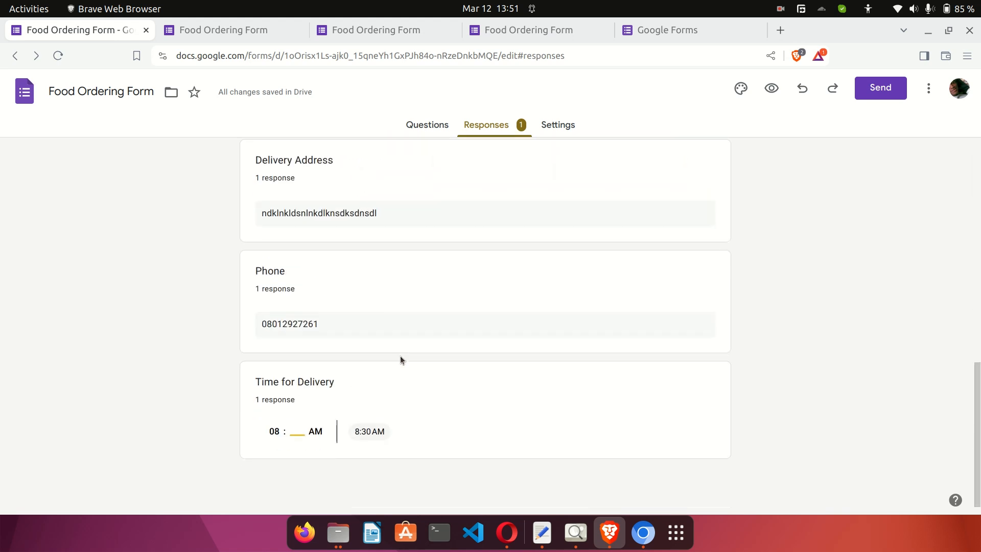
pyautogui.scroll(10, 400, 355)
pyautogui.scroll(1, 399, 356)
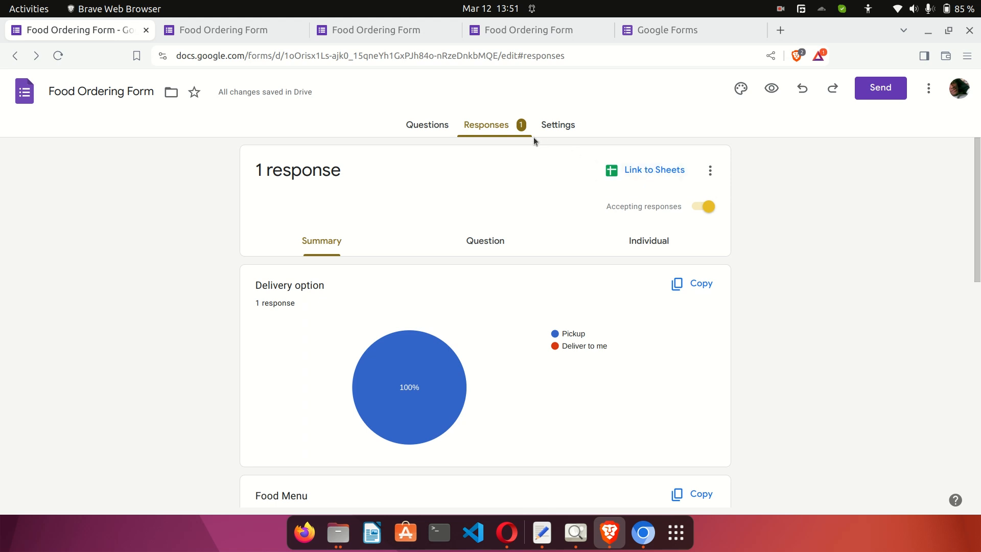
# Link responses to a newly created Food Ordering Form (Responses) spreadsheet.
pyautogui.click(638, 174)
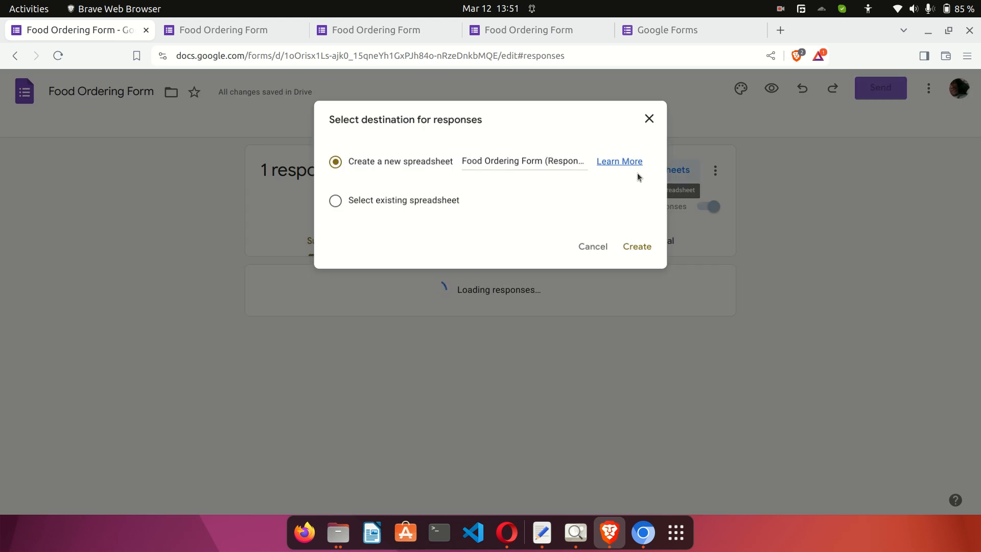
pyautogui.click(638, 247)
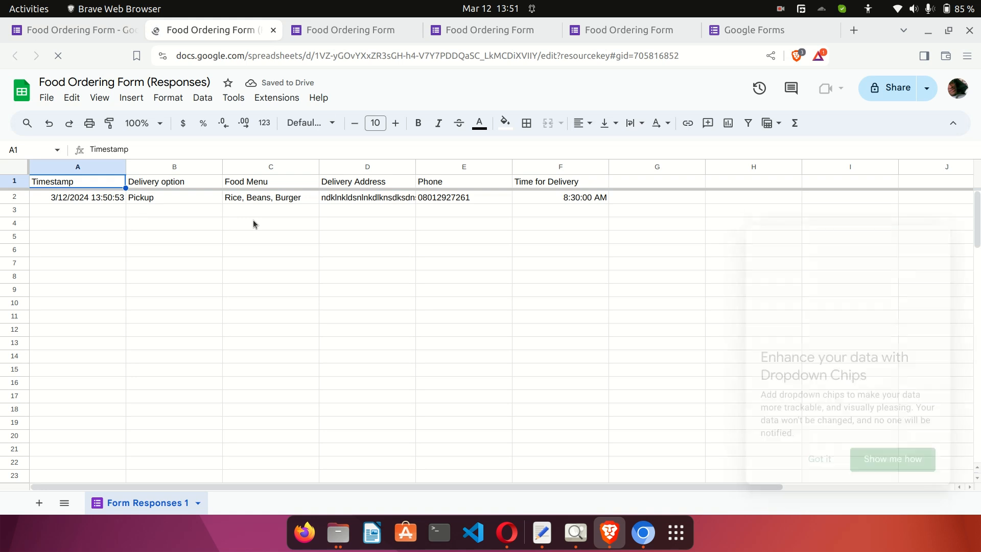
# Dismiss the dropdown chips tip and check the test response's values in A2 through F2.
pyautogui.click(816, 462)
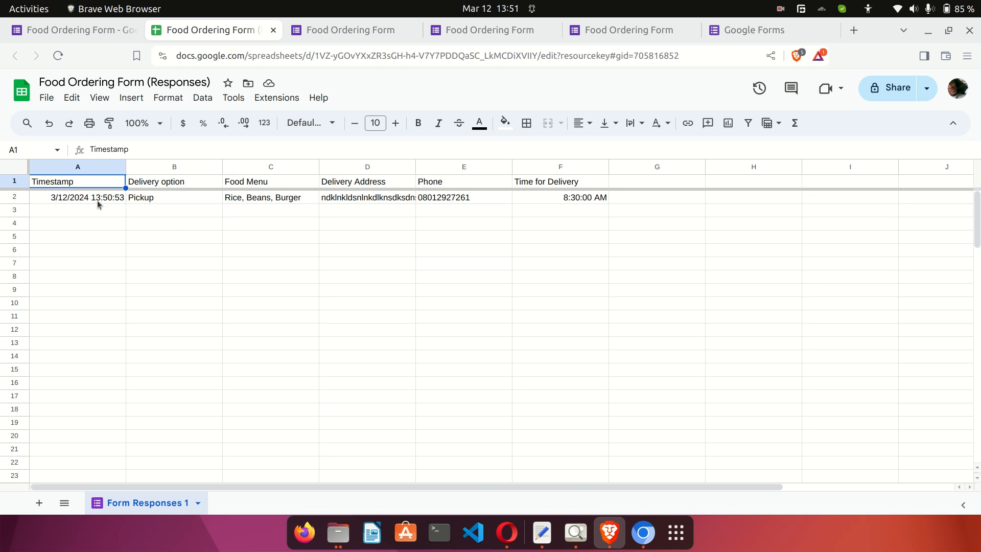
pyautogui.click(82, 198)
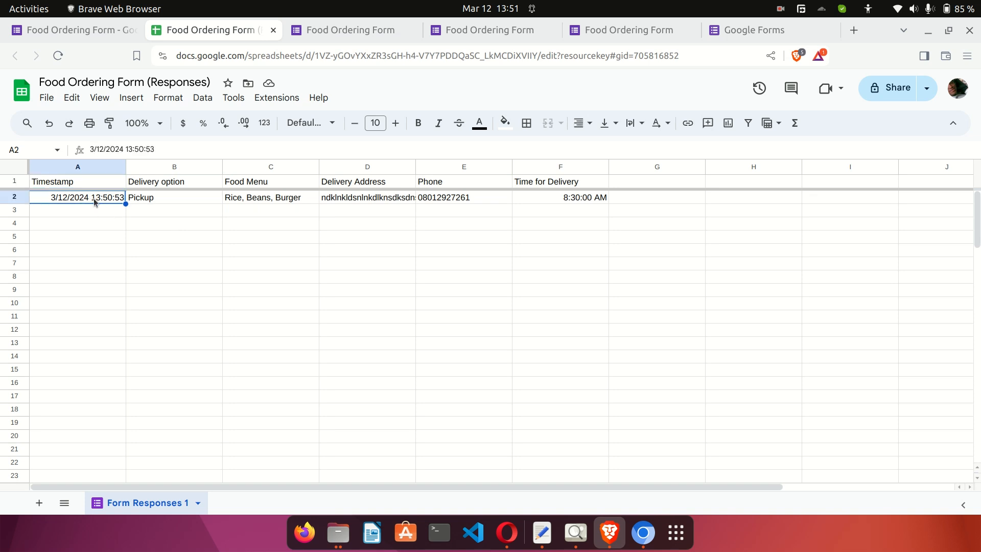
pyautogui.click(156, 196)
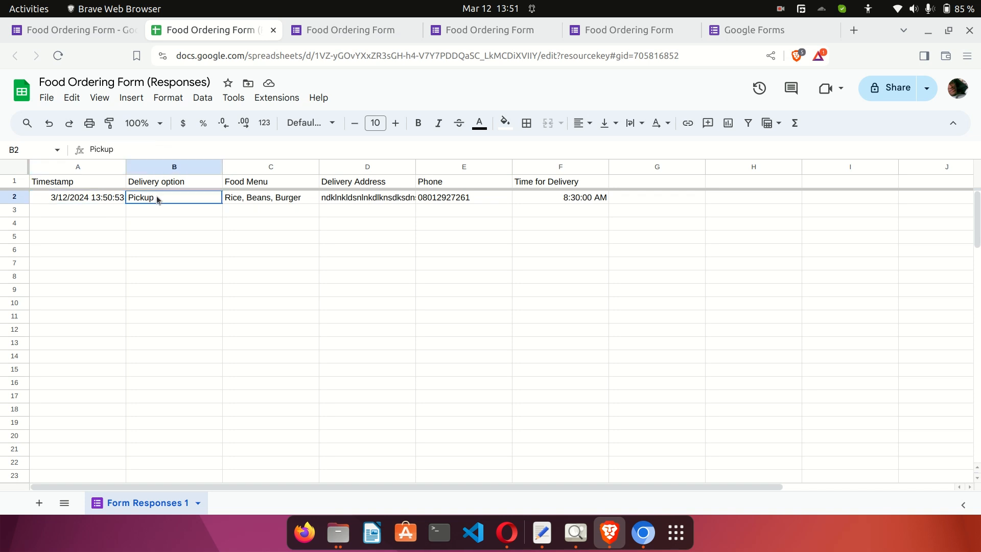
pyautogui.click(250, 200)
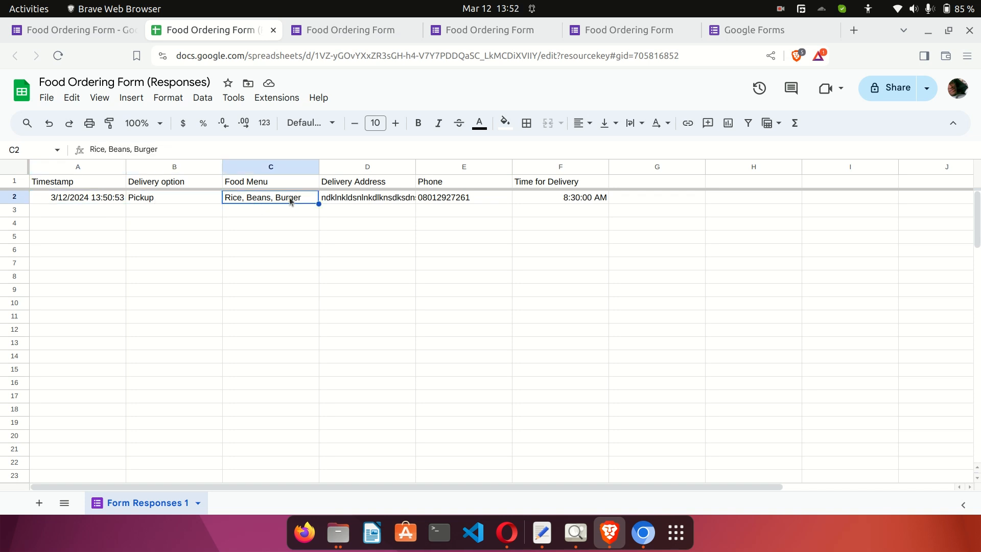
pyautogui.click(373, 198)
pyautogui.click(459, 199)
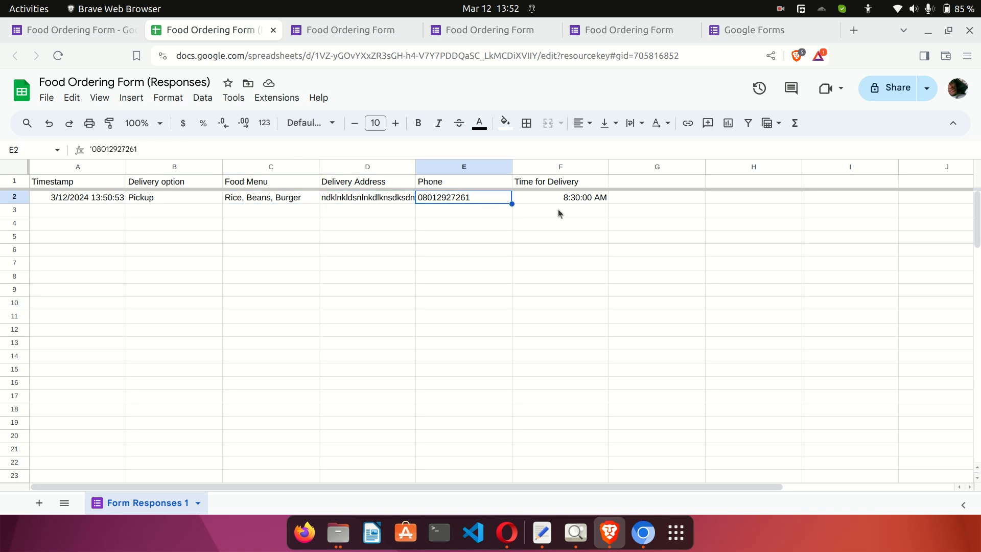
pyautogui.click(573, 201)
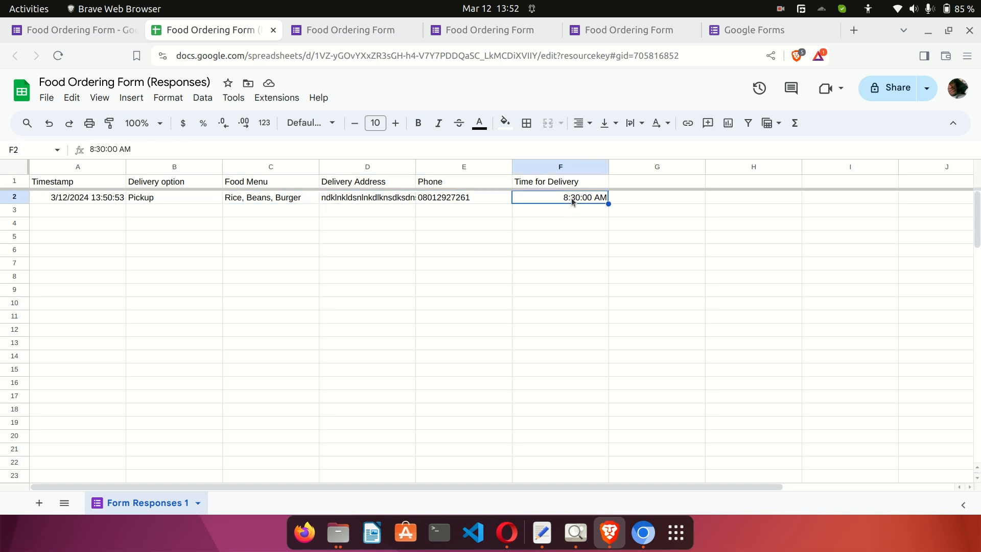
# Drag the empty cell A3 down to A4, then select B2 holding Pickup.
pyautogui.click(57, 210)
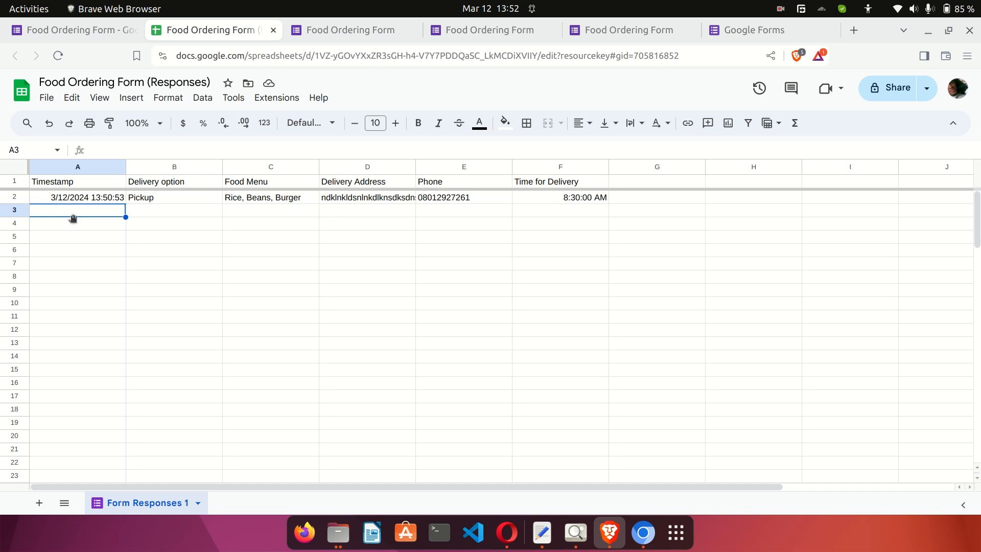
pyautogui.click(72, 217)
pyautogui.moveTo(73, 217); pyautogui.dragTo(100, 222)
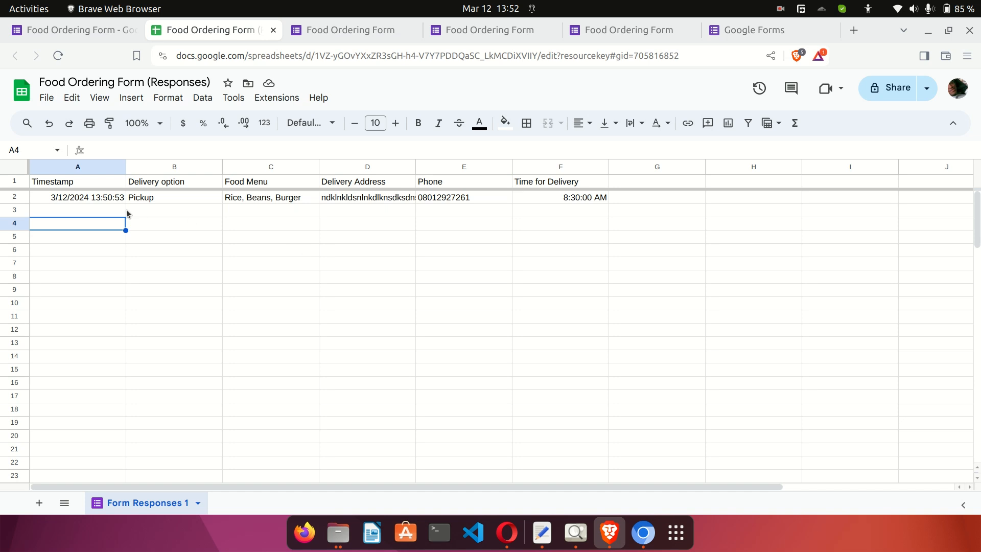
pyautogui.click(163, 199)
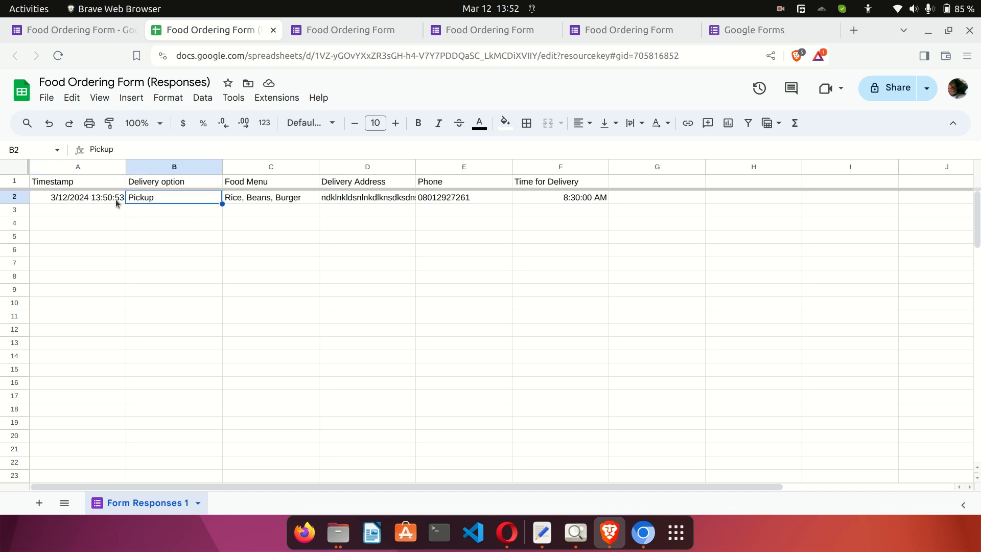
# Fill response row 2 with light green instead of dark green.
pyautogui.click(23, 201)
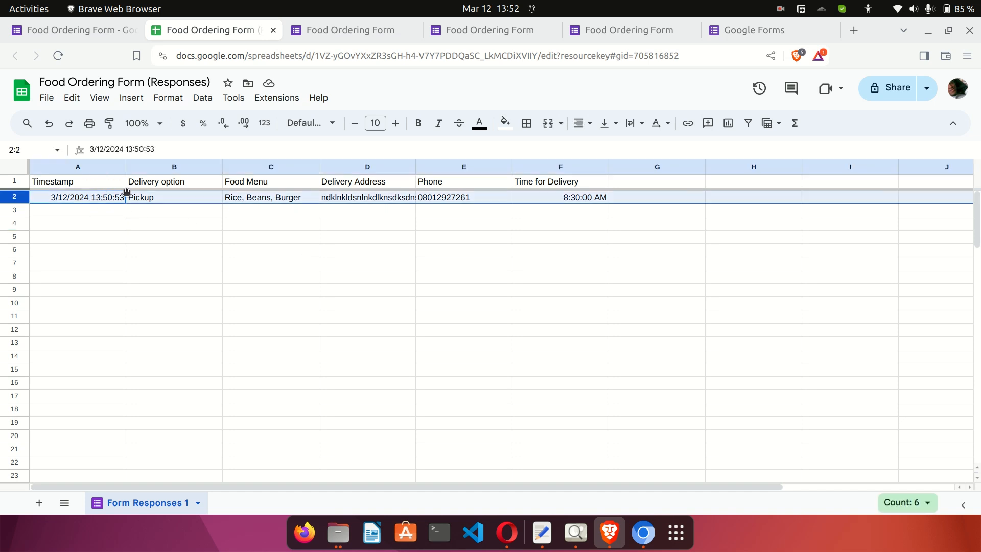
pyautogui.click(505, 123)
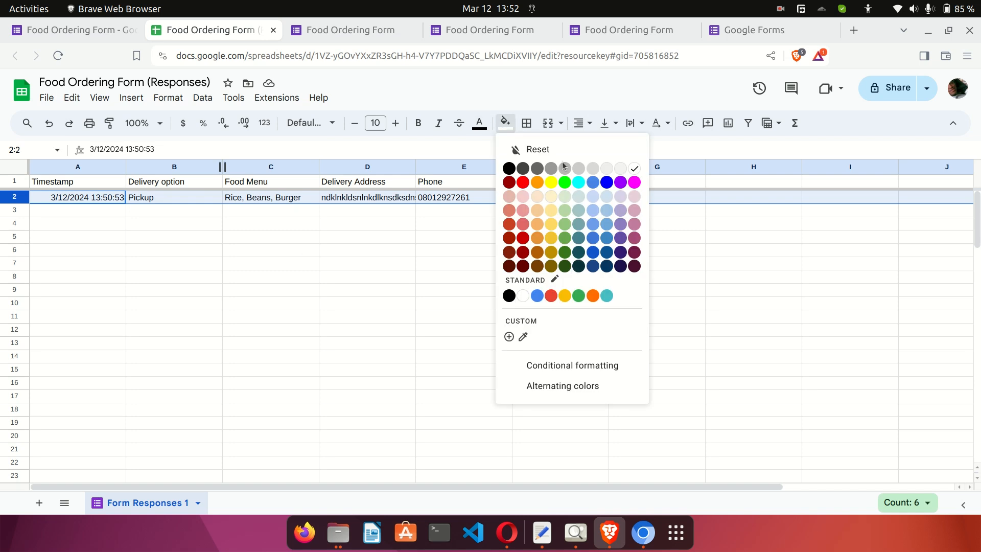
pyautogui.click(564, 251)
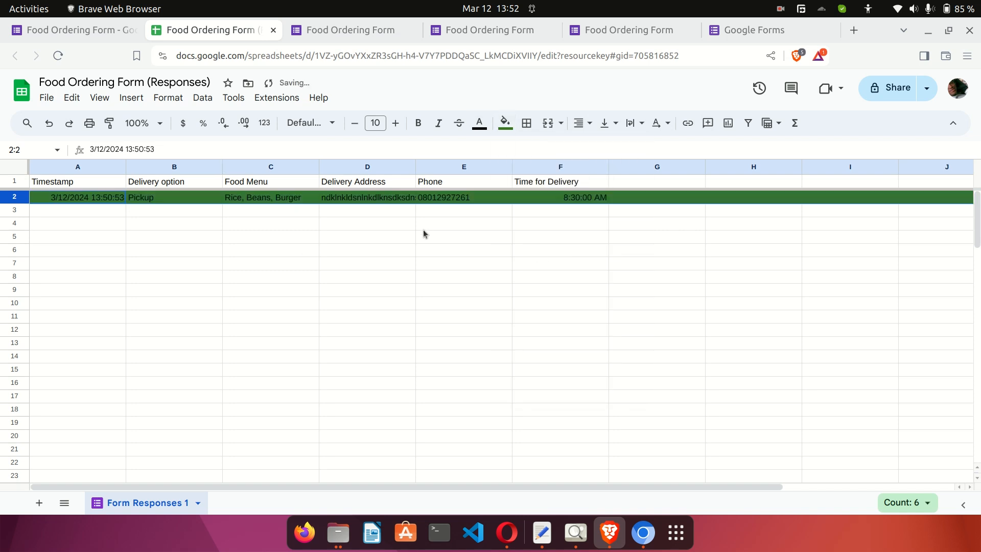
pyautogui.click(423, 228)
pyautogui.click(25, 201)
pyautogui.click(505, 123)
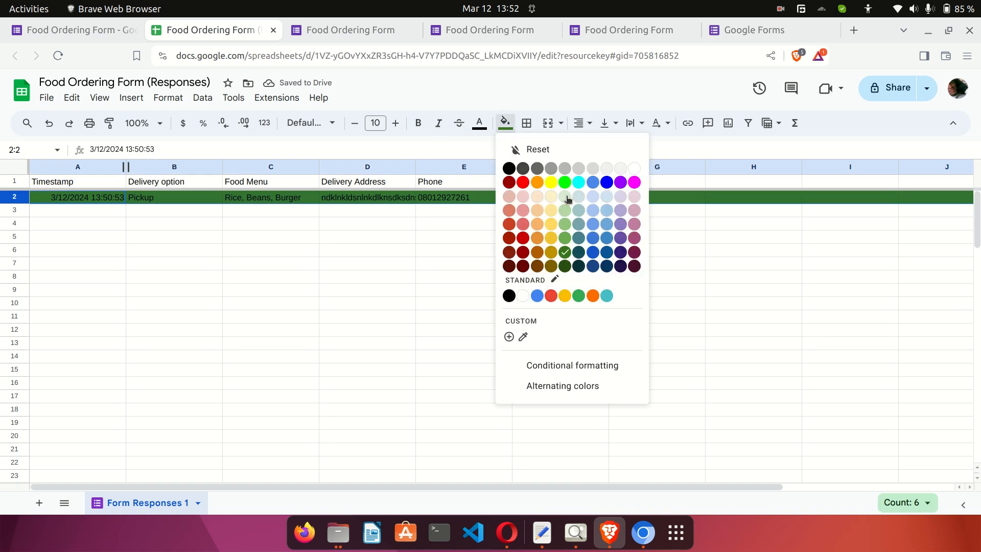
pyautogui.click(565, 224)
pyautogui.click(467, 211)
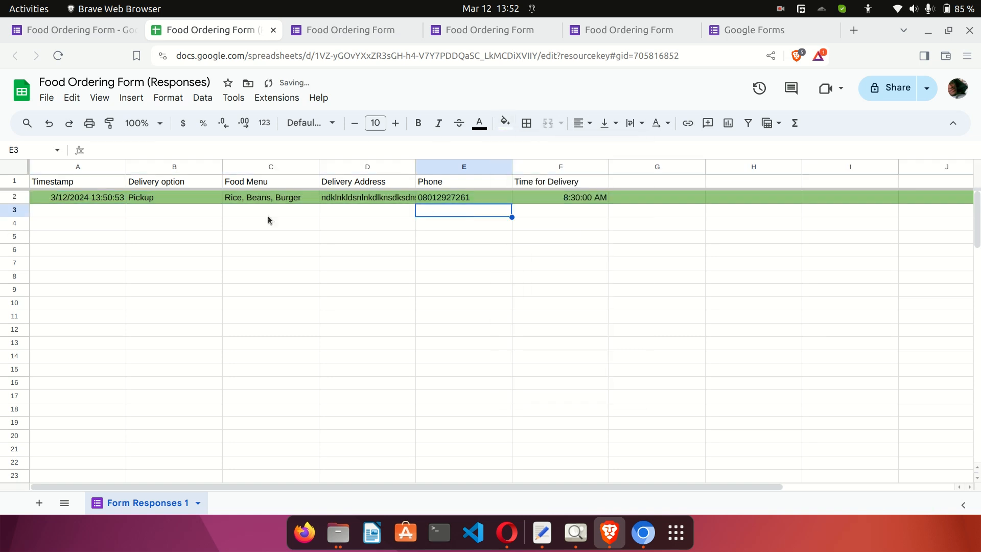
pyautogui.click(17, 197)
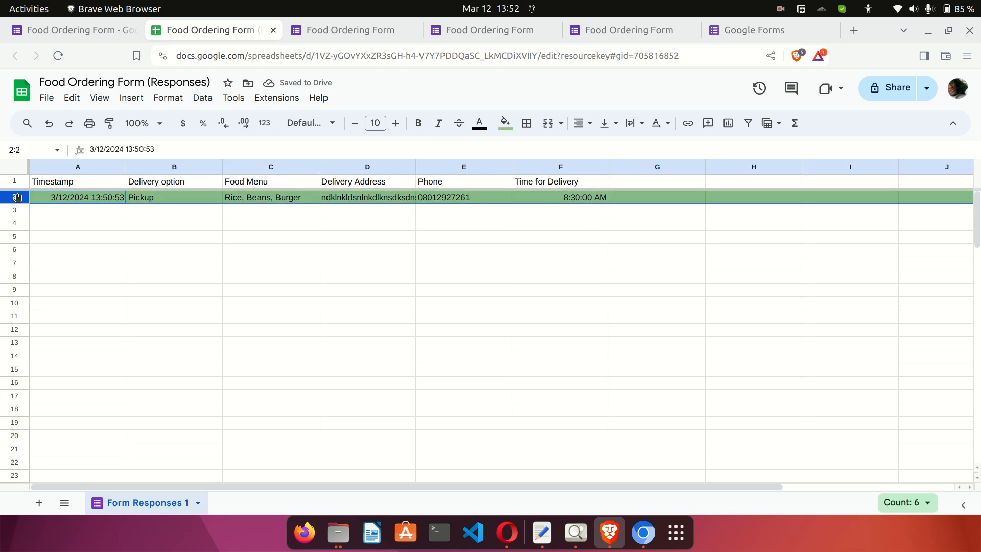
# Copy row 2 and paste it into rows 3 and 4.
pyautogui.hotkey('ctrl', 'c')
pyautogui.hotkey('ctrl', 'v')
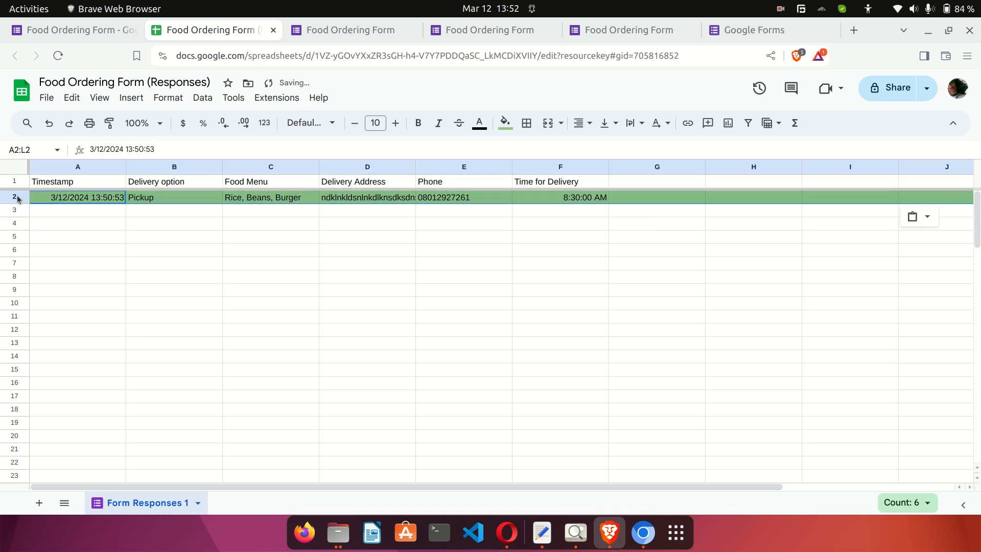
pyautogui.click(23, 209)
pyautogui.hotkey('ctrl', 'v')
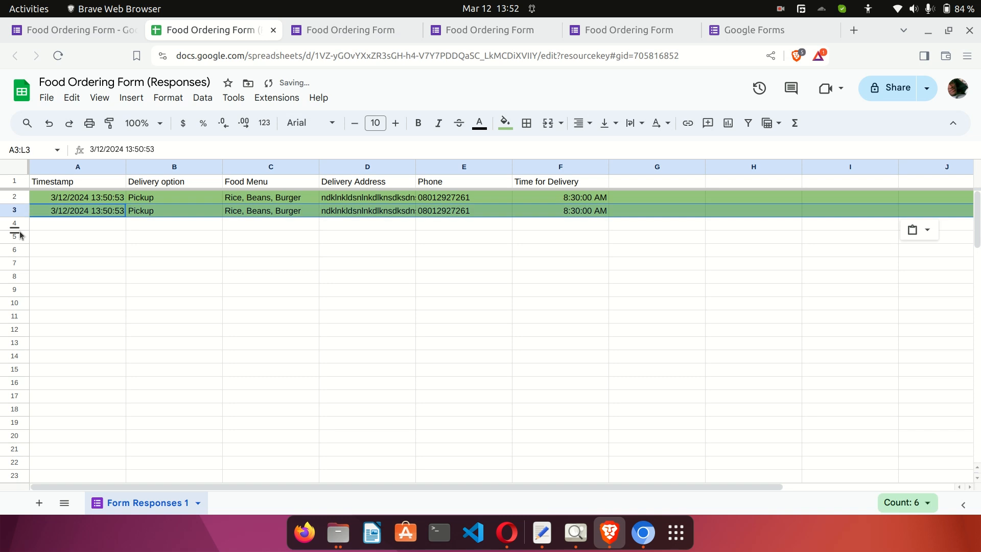
pyautogui.click(15, 223)
pyautogui.hotkey('ctrl', 'v')
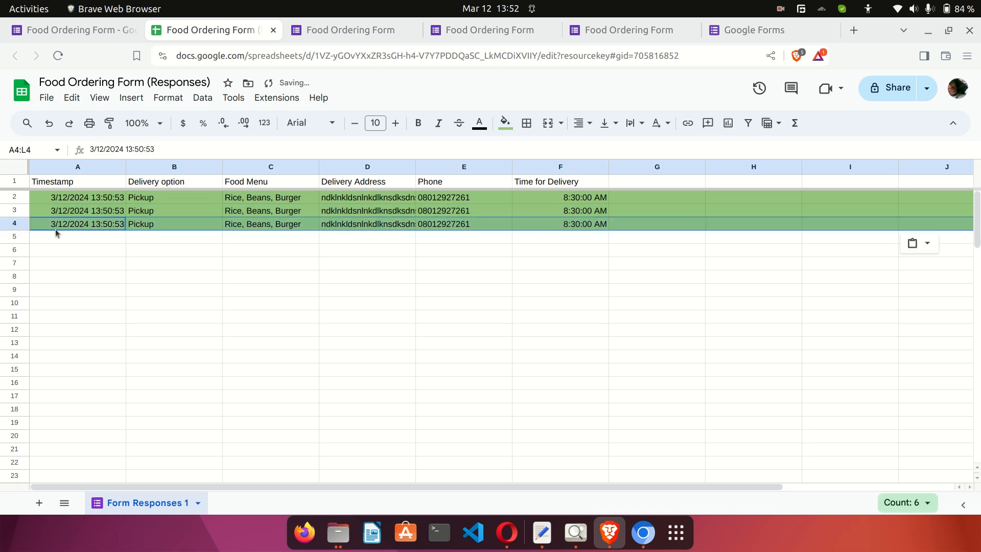
# Fill row 4 red, then go back to the form's responses summary.
pyautogui.click(21, 225)
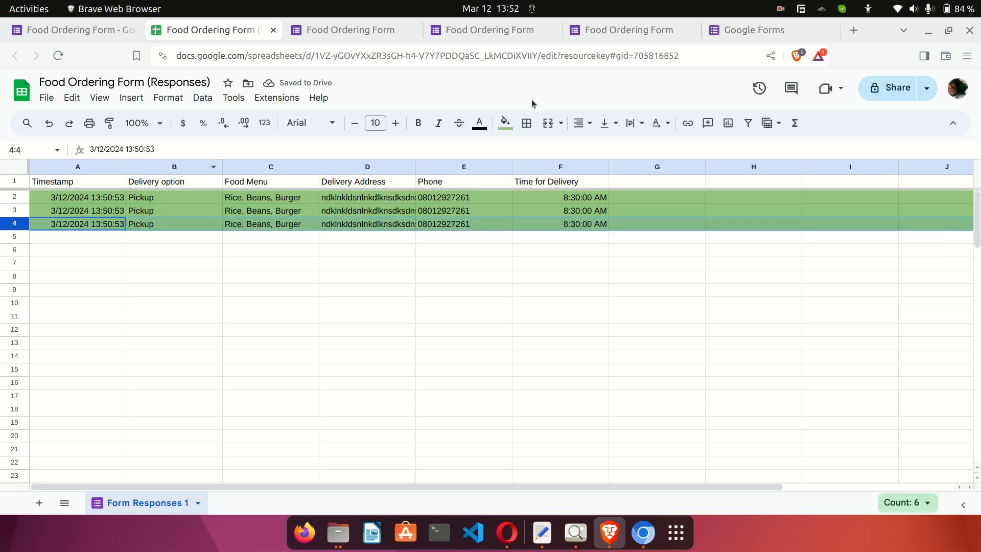
pyautogui.click(505, 123)
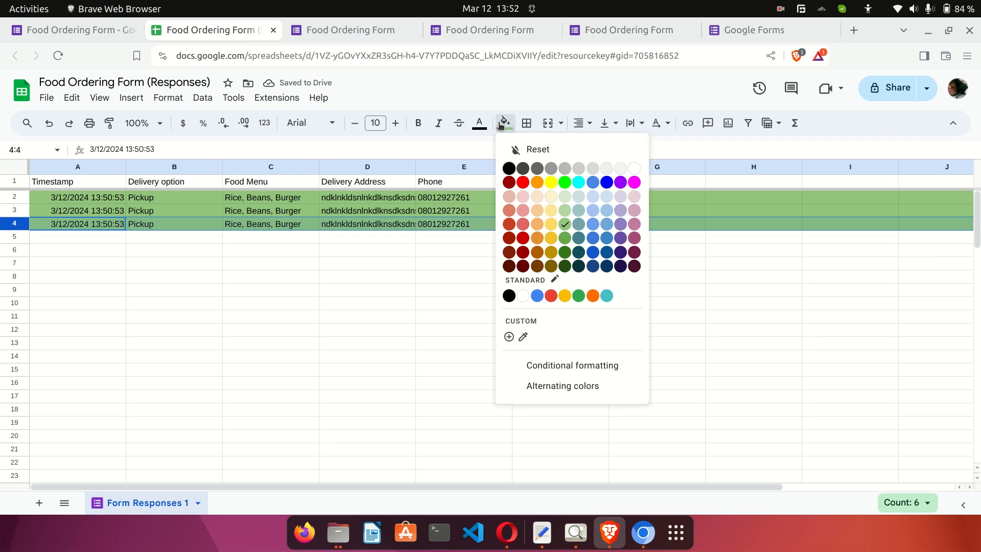
pyautogui.click(523, 182)
pyautogui.click(399, 236)
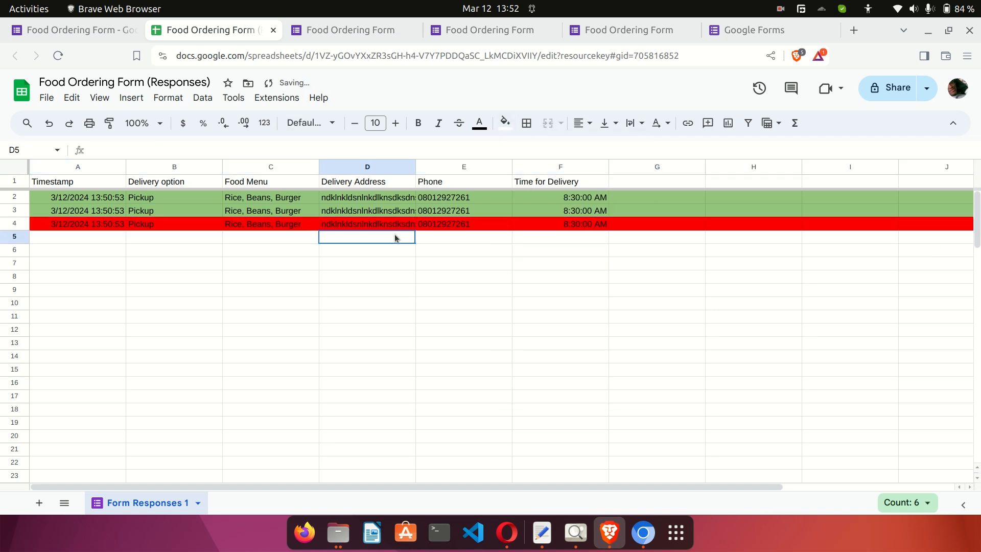
pyautogui.click(184, 227)
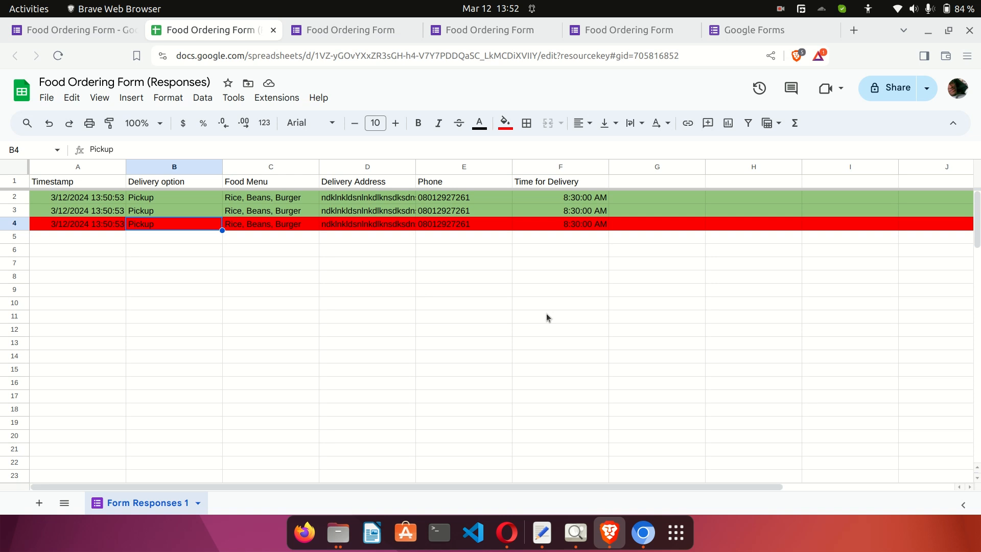
pyautogui.click(88, 31)
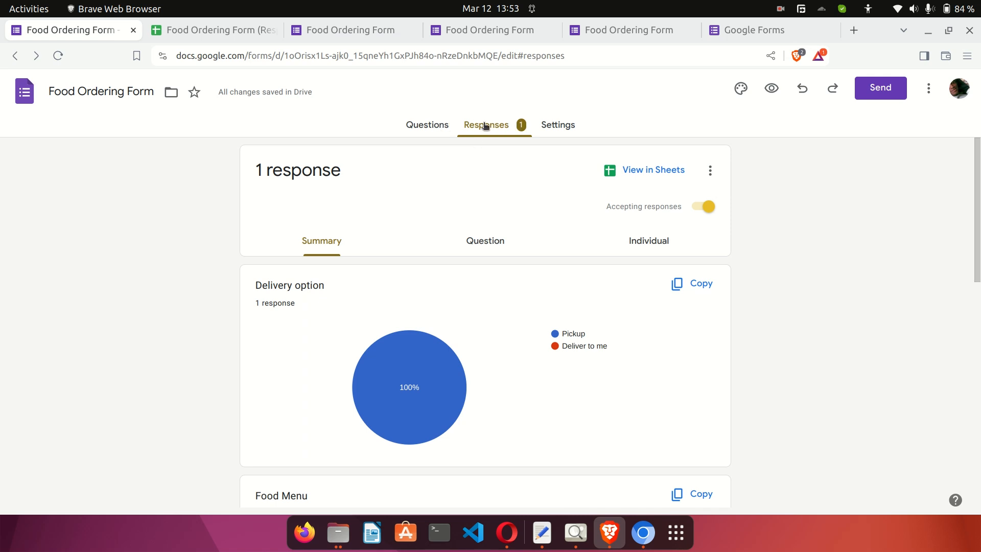
# Move from Responses to the Settings tab and scroll its sections, leaving quiz mode off.
pyautogui.click(438, 125)
pyautogui.click(500, 126)
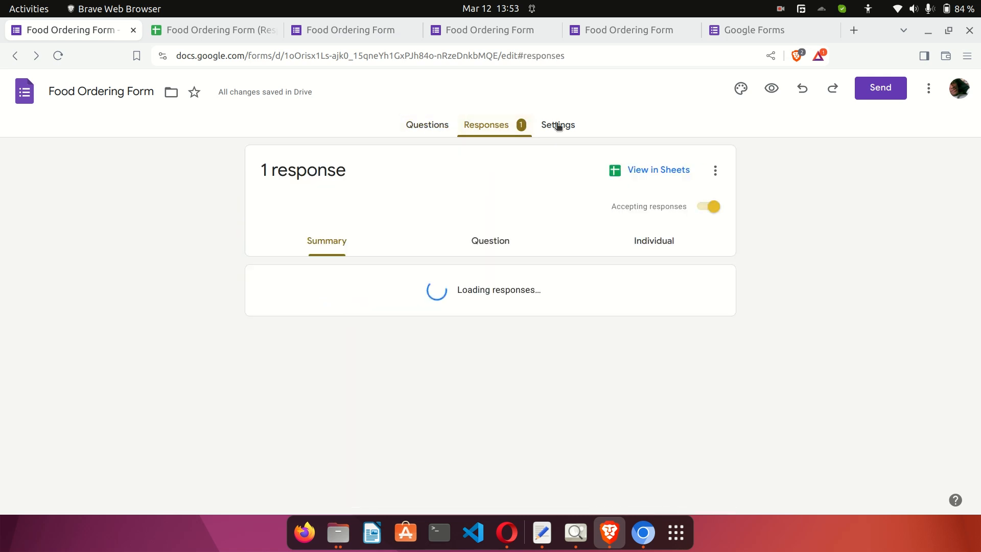
pyautogui.click(558, 125)
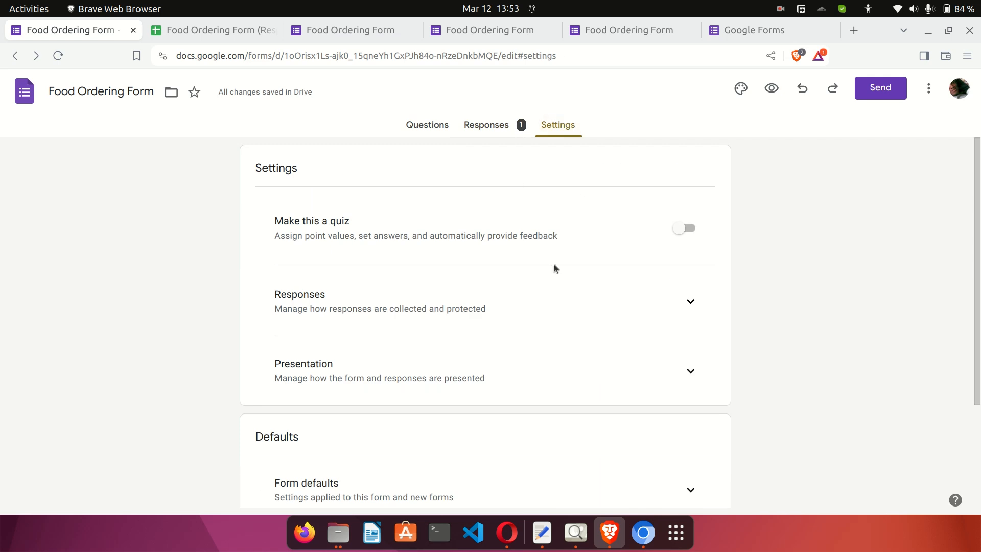
pyautogui.scroll(-2, 550, 266)
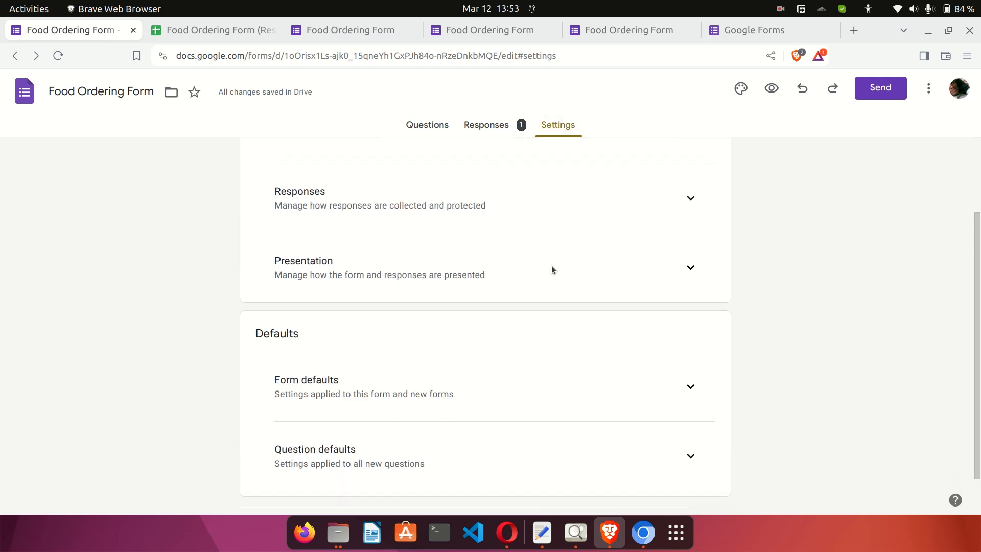
pyautogui.scroll(-1, 551, 270)
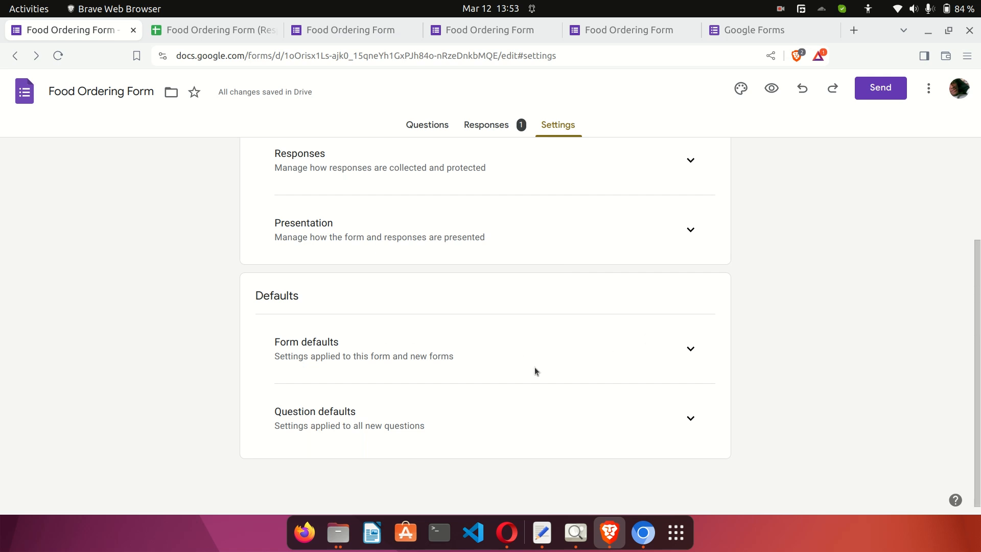
pyautogui.scroll(3, 497, 369)
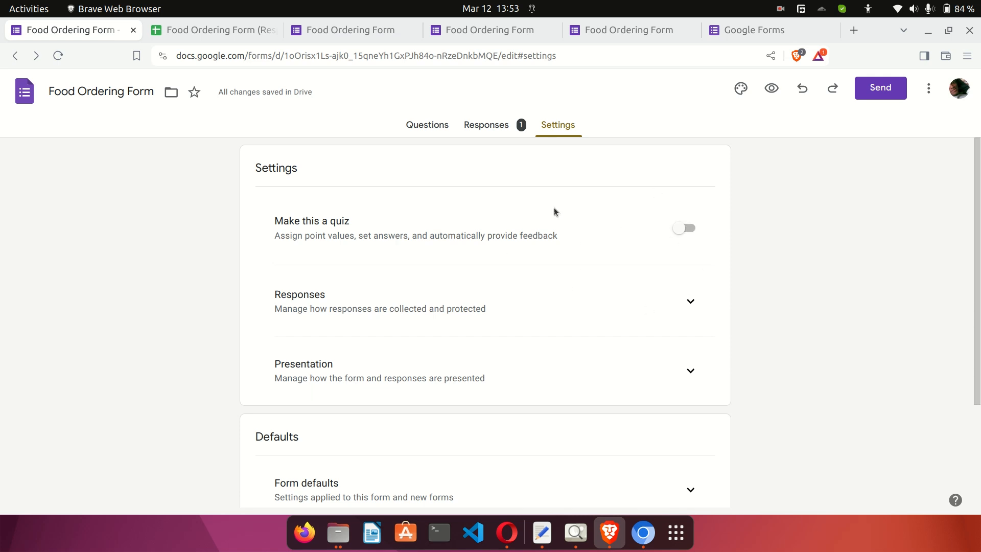
pyautogui.scroll(-3, 573, 296)
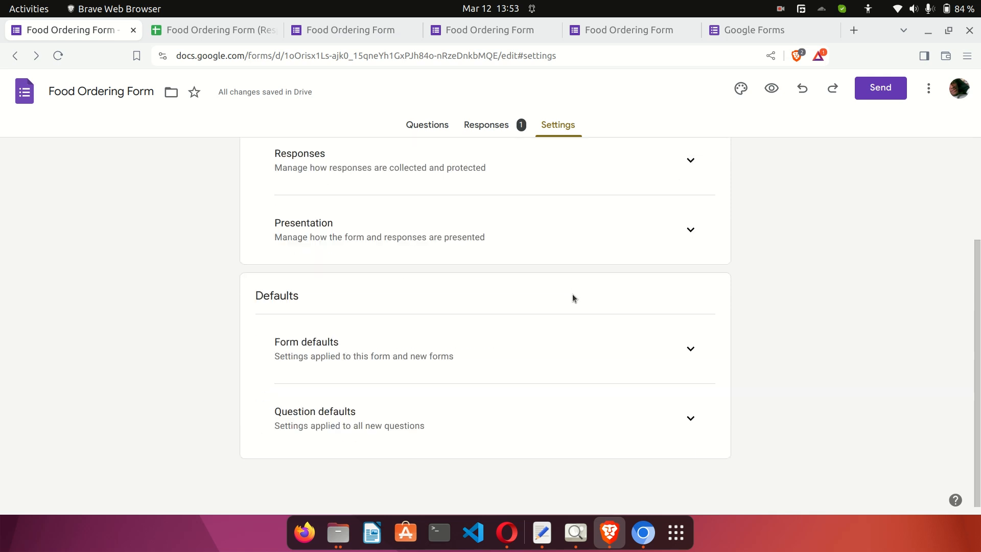
pyautogui.scroll(3, 573, 296)
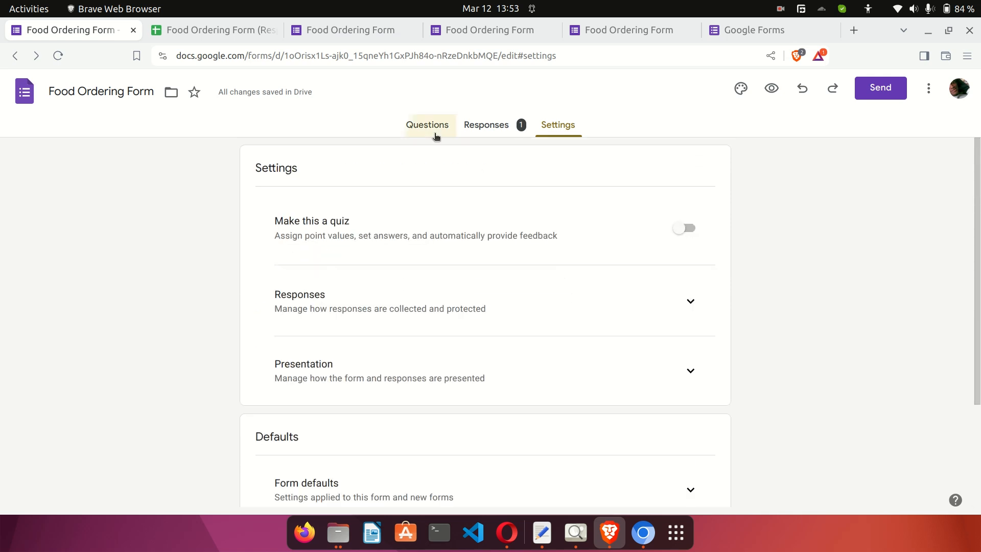
# Return to the Questions editor and scroll down to the required Phone question with number validation.
pyautogui.click(436, 135)
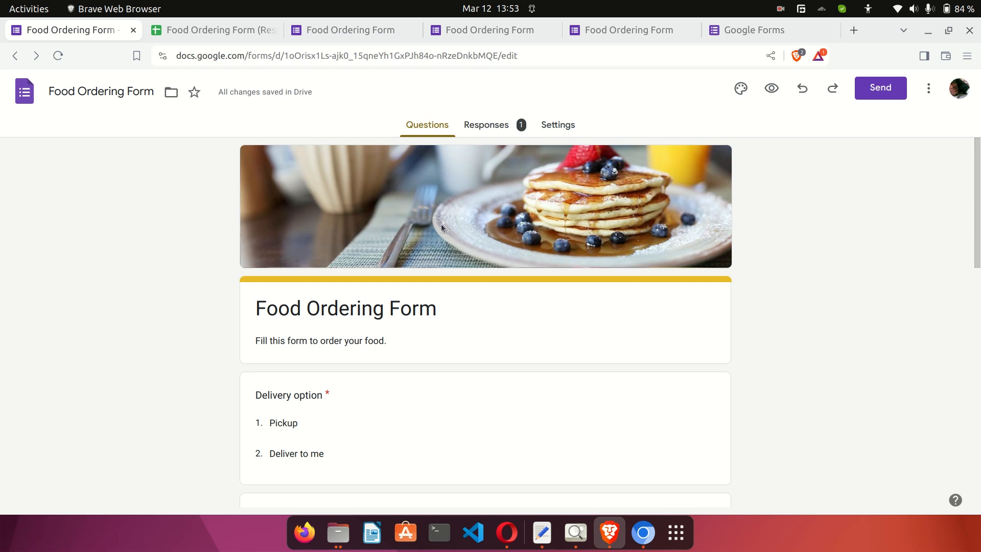
pyautogui.scroll(-5, 466, 297)
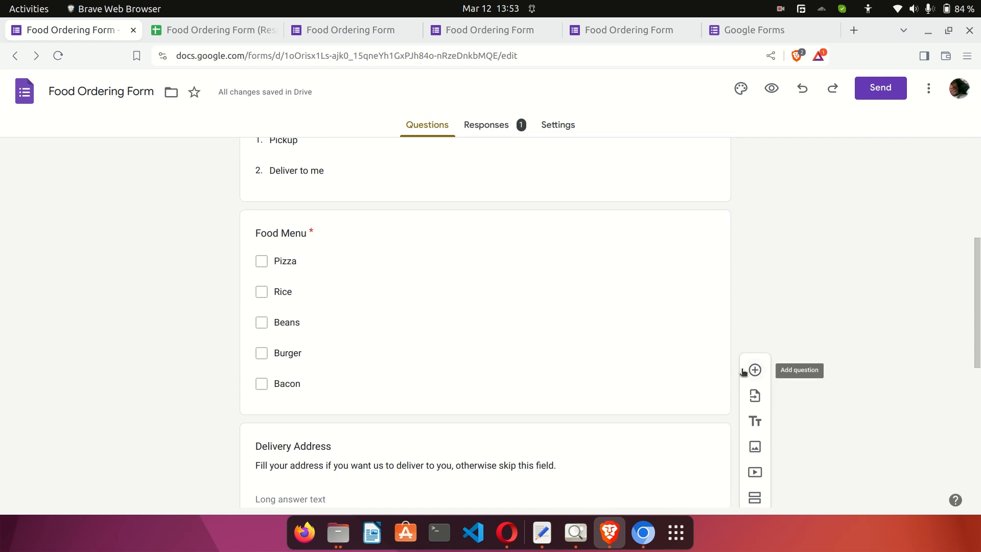
pyautogui.scroll(-2, 675, 387)
pyautogui.scroll(-5, 675, 387)
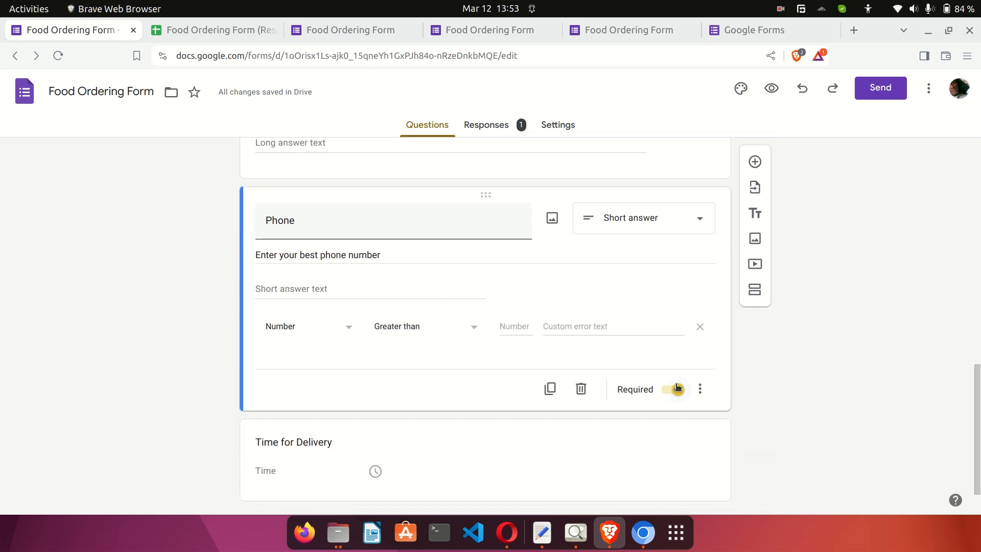